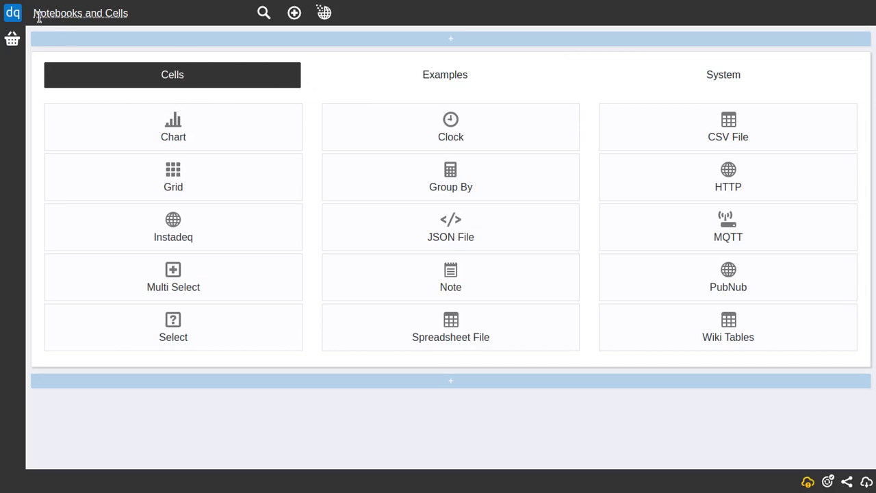
# Step: Create a blank notebook from the top bar and title it 'My Notebook'
pyautogui.click(293, 17)
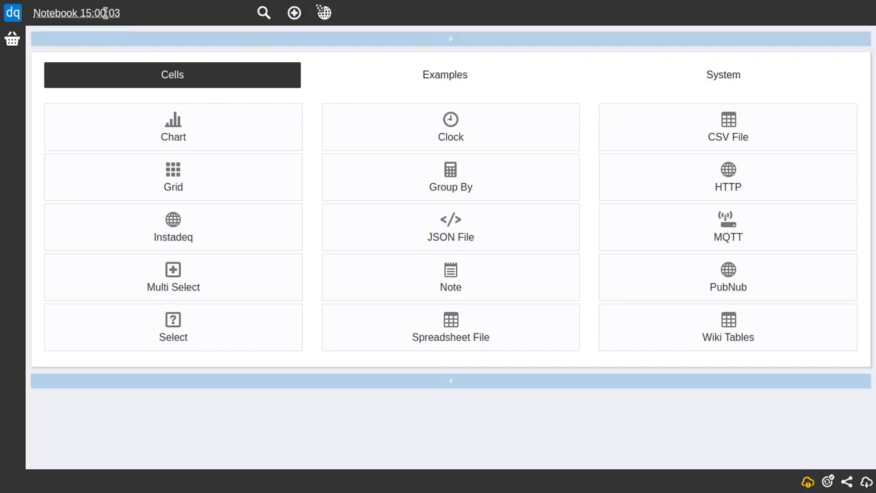
pyautogui.click(82, 14)
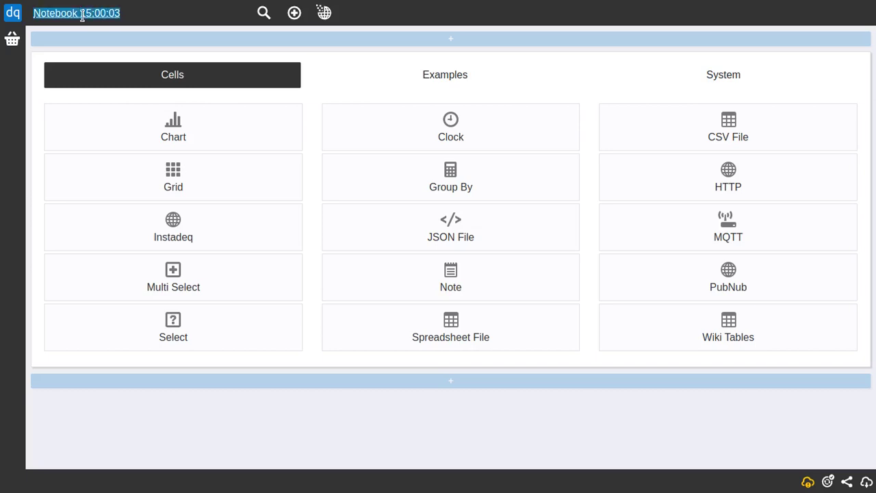
pyautogui.write('My Notebook')
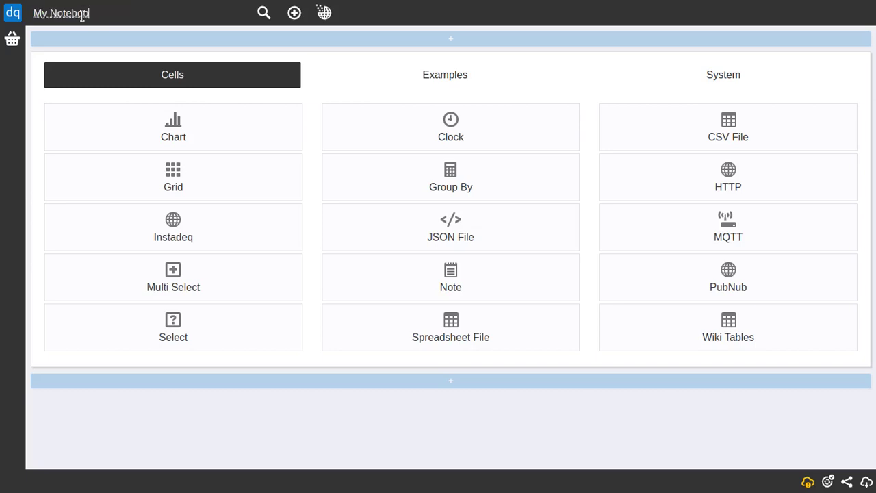
# Step: Search the notebook list and open the 'Notebooks and Cells' notebook
pyautogui.click(261, 16)
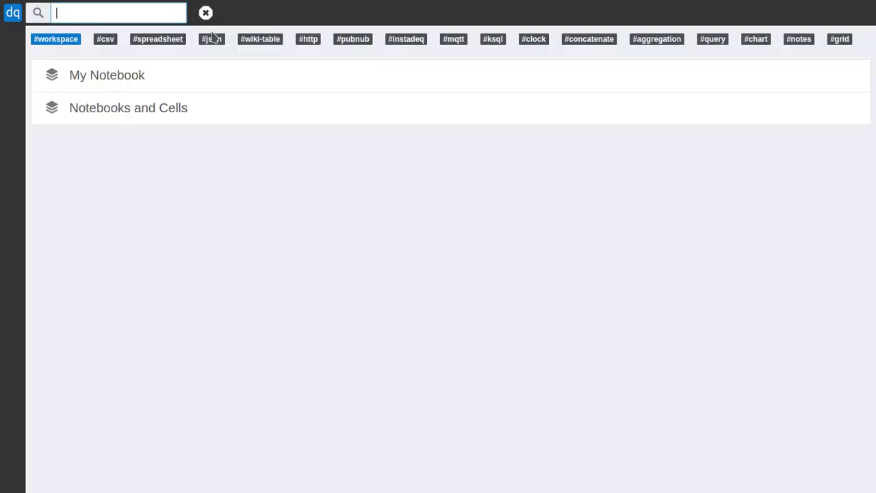
pyautogui.write('cel')
pyautogui.press('BackSpace')
pyautogui.press('BackSpace')
pyautogui.press('BackSpace')
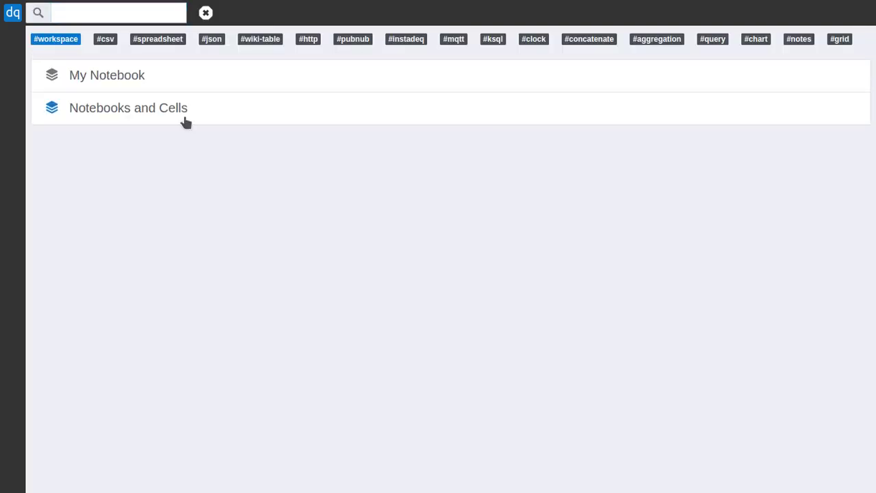
pyautogui.click(186, 121)
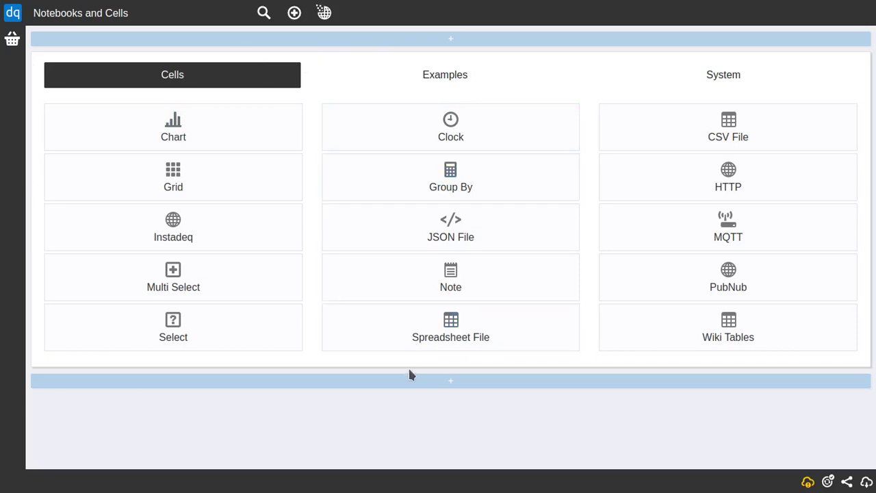
# Step: Add a second cell below the first to bring up the cell-type chooser
pyautogui.click(414, 389)
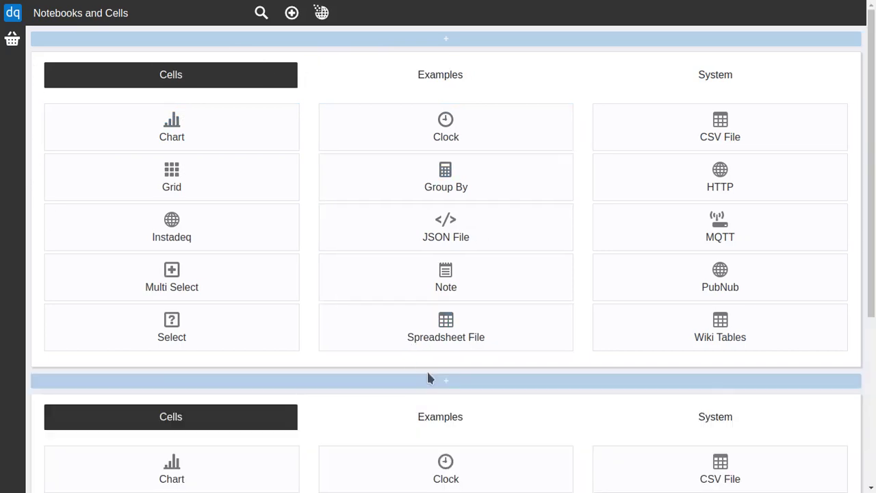
pyautogui.scroll(-4, 429, 375)
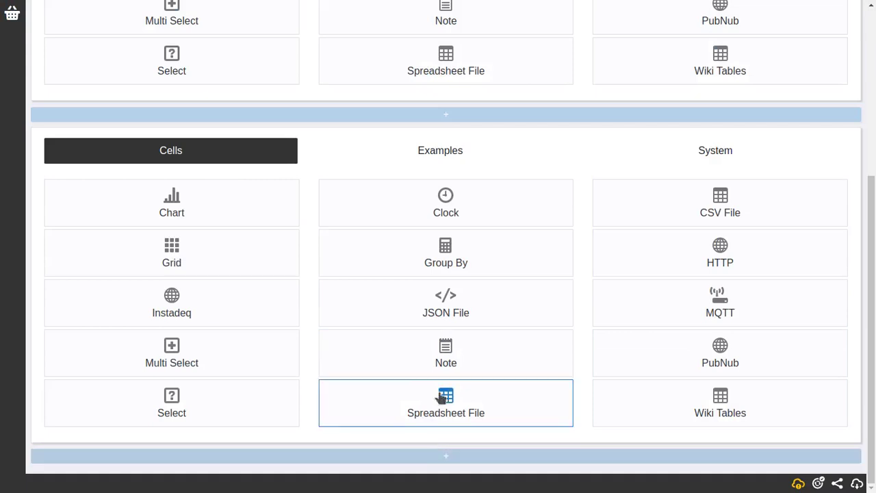
pyautogui.scroll(4, 433, 117)
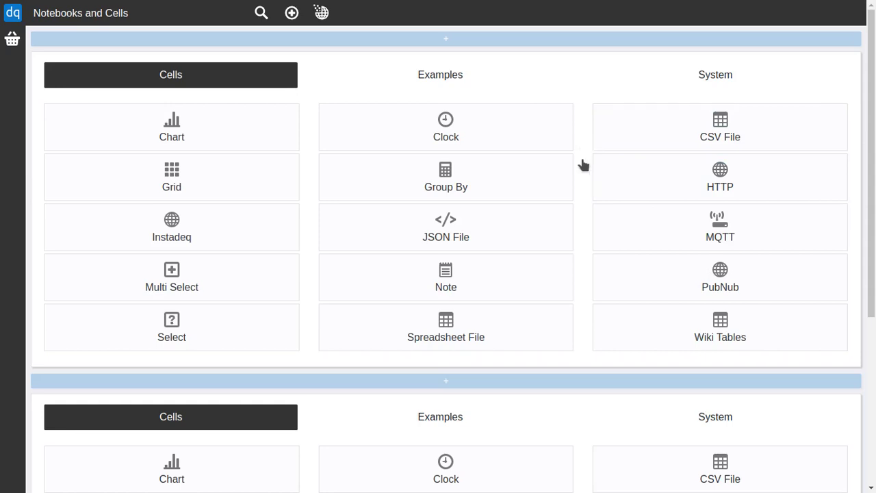
# Step: Add a CSV File cell with collapsed import options and load matches.csv into it
pyautogui.click(618, 134)
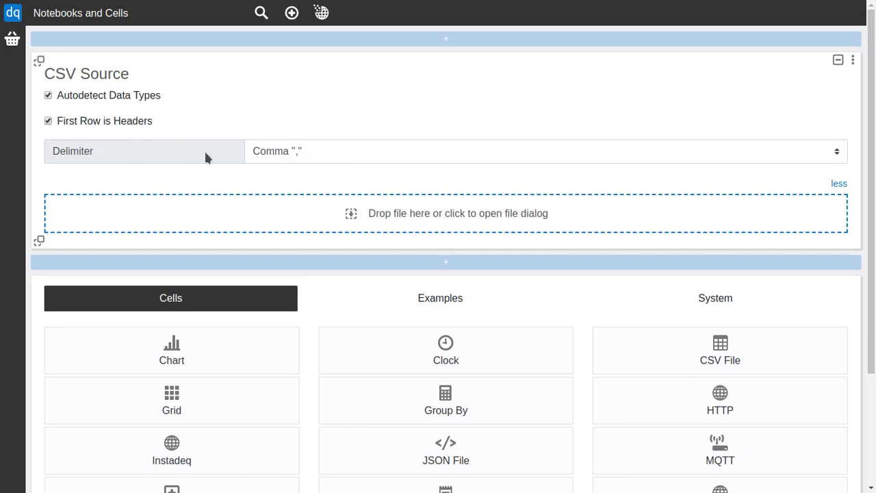
pyautogui.click(837, 185)
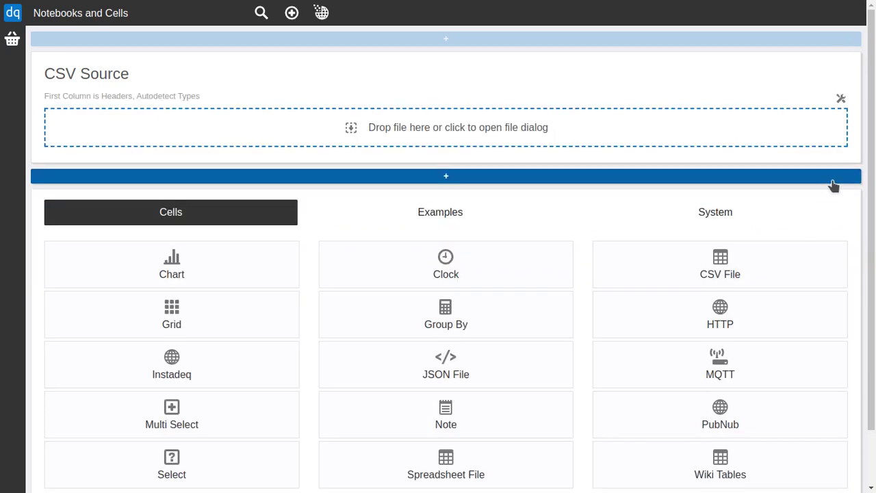
pyautogui.click(445, 135)
pyautogui.doubleClick(219, 108)
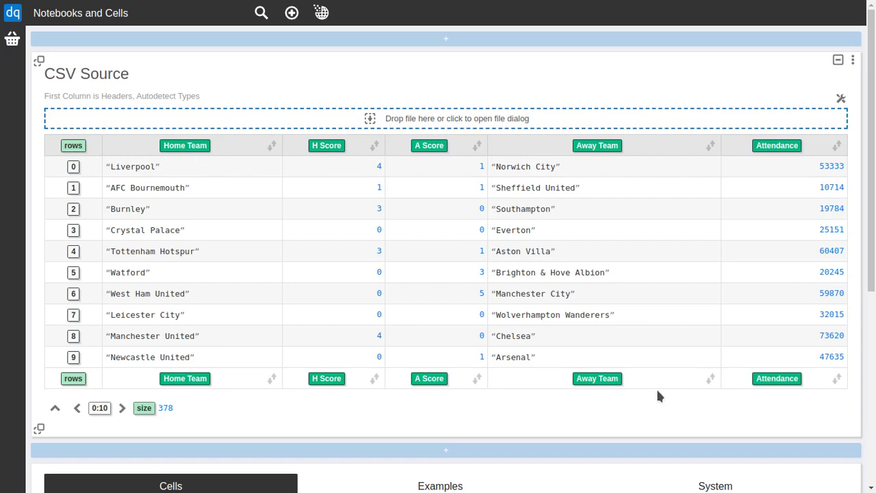
# Step: Page through the match rows, then collapse and re-expand the results table
pyautogui.click(122, 408)
pyautogui.click(77, 408)
pyautogui.click(54, 409)
pyautogui.click(54, 175)
pyautogui.scroll(-3, 512, 226)
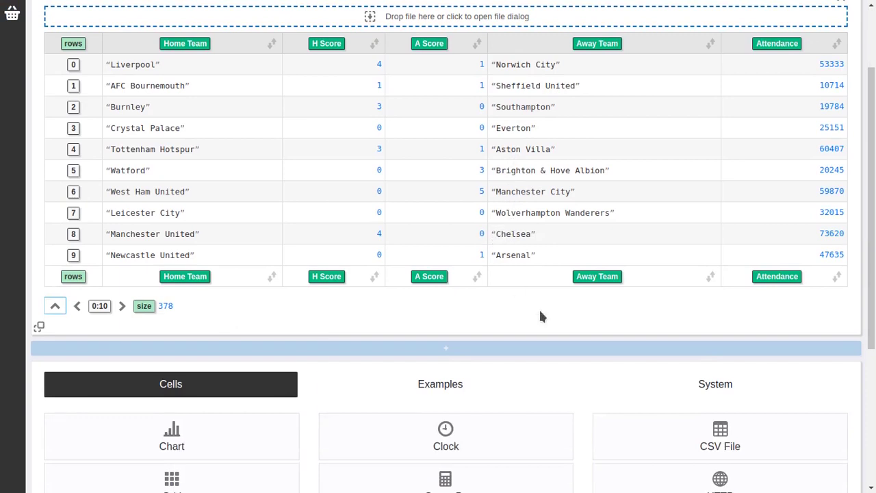
pyautogui.scroll(-7, 541, 317)
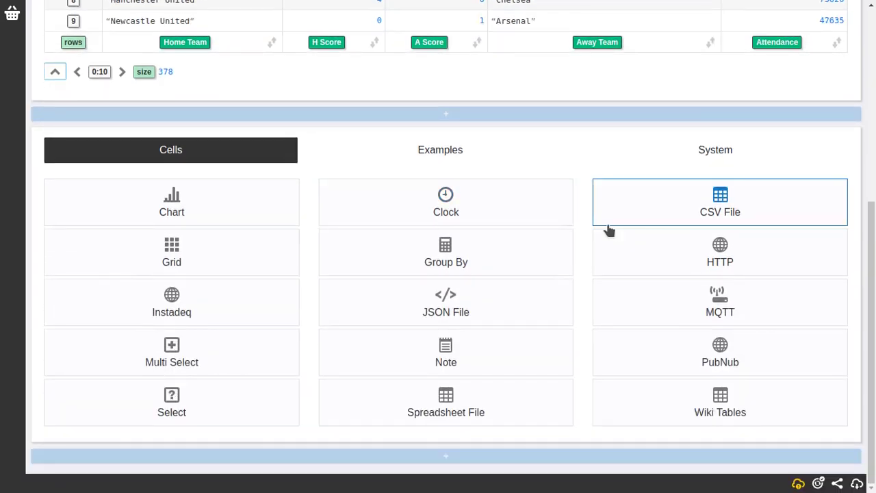
# Step: Add a Spreadsheet File cell loading sales-data.xls and page through its rows
pyautogui.click(443, 409)
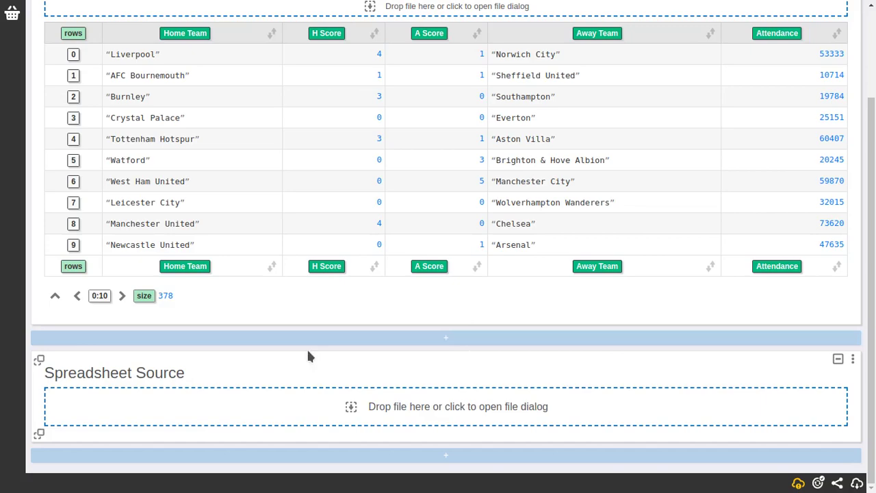
pyautogui.click(411, 404)
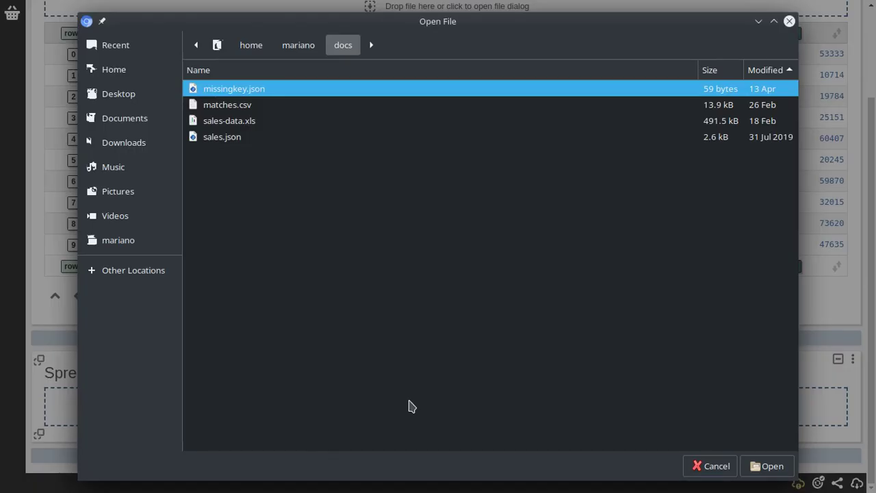
pyautogui.doubleClick(245, 121)
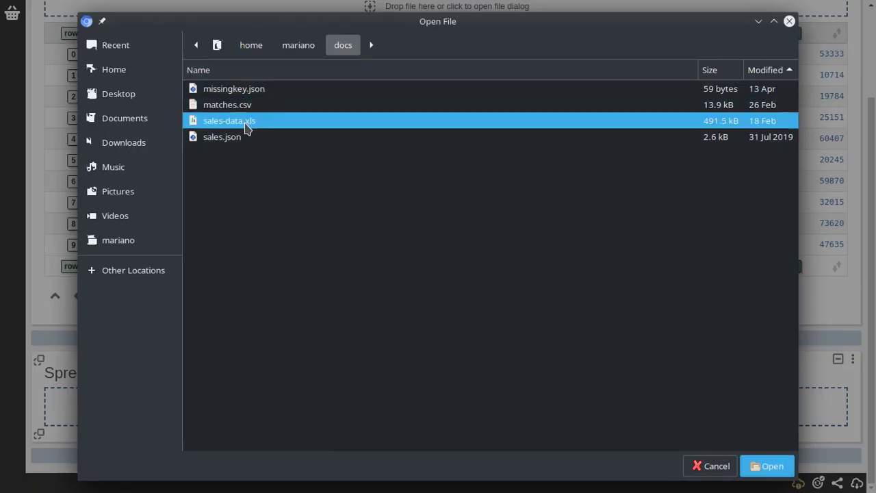
pyautogui.scroll(-5, 468, 223)
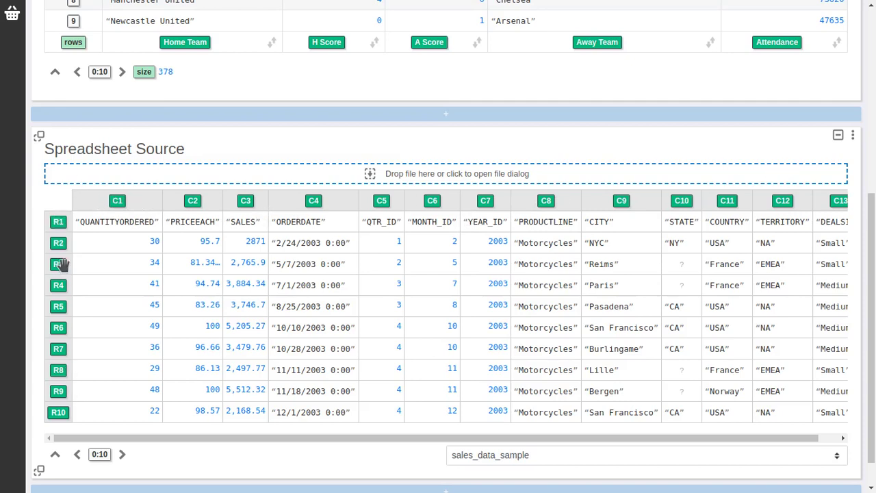
pyautogui.click(123, 454)
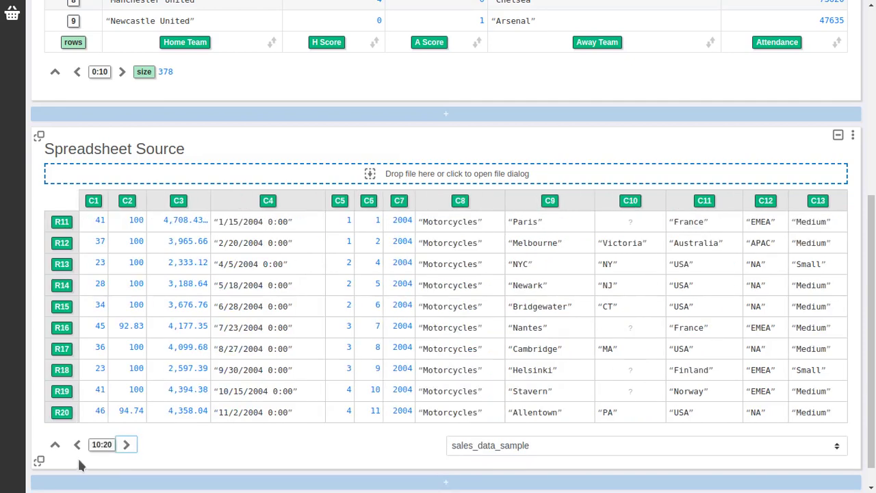
pyautogui.click(78, 454)
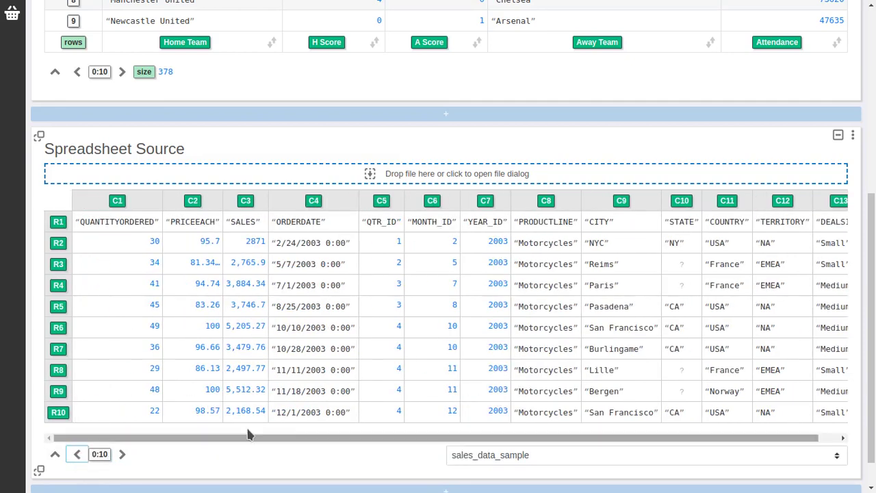
# Step: Keep sales_data_sample as the chosen sheet and add a new cell below
pyautogui.click(547, 457)
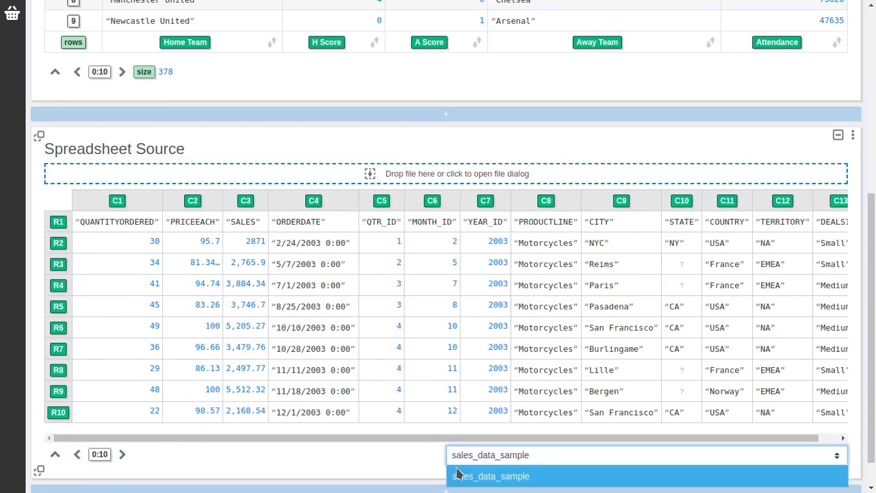
pyautogui.click(422, 464)
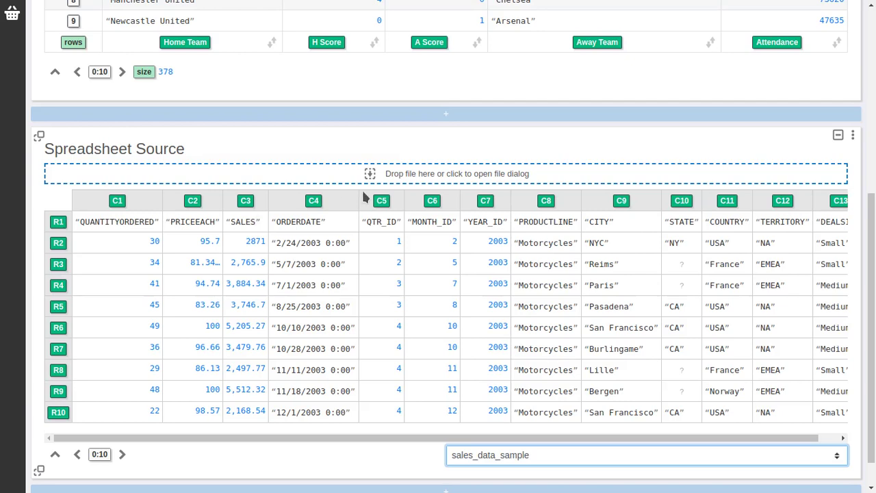
pyautogui.scroll(4, 363, 196)
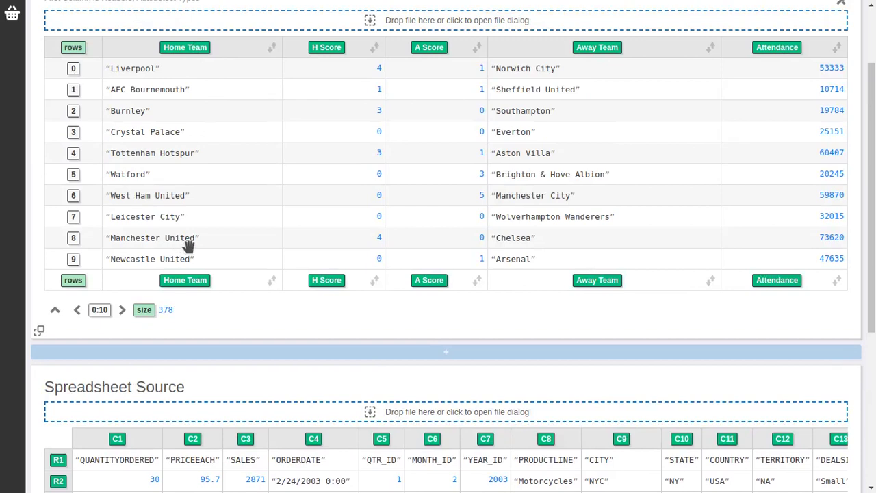
pyautogui.scroll(-4, 188, 243)
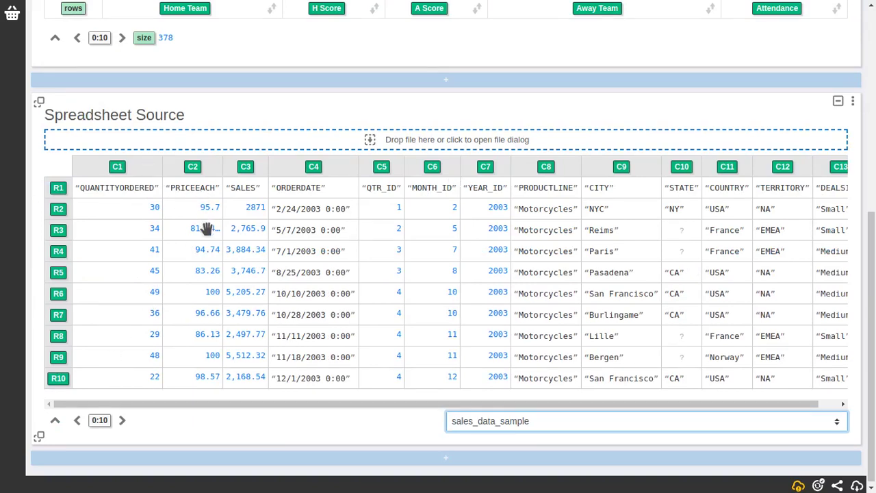
pyautogui.scroll(-1, 208, 234)
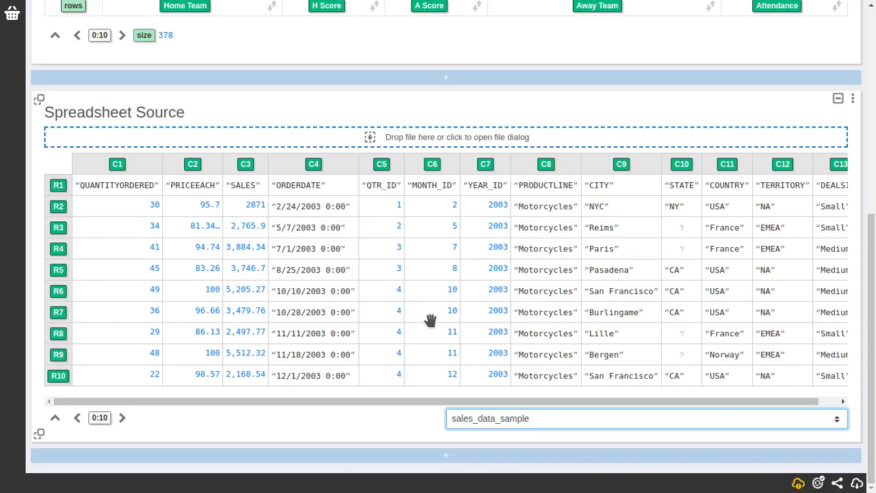
pyautogui.click(383, 455)
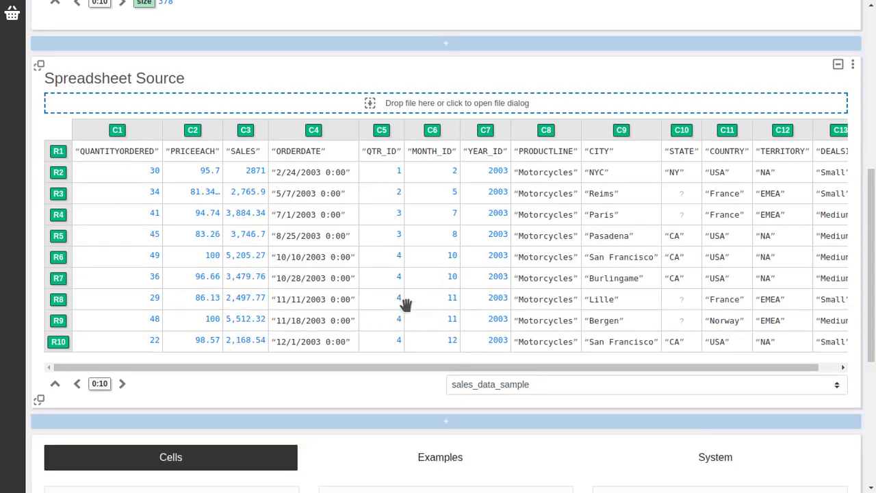
# Step: Add a JSON File cell loaded with sales.json
pyautogui.scroll(-3, 616, 337)
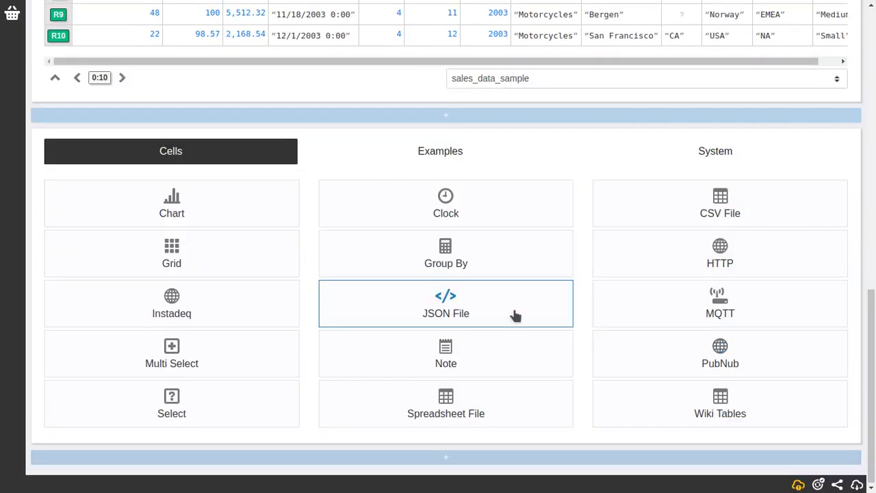
pyautogui.click(451, 308)
pyautogui.click(422, 411)
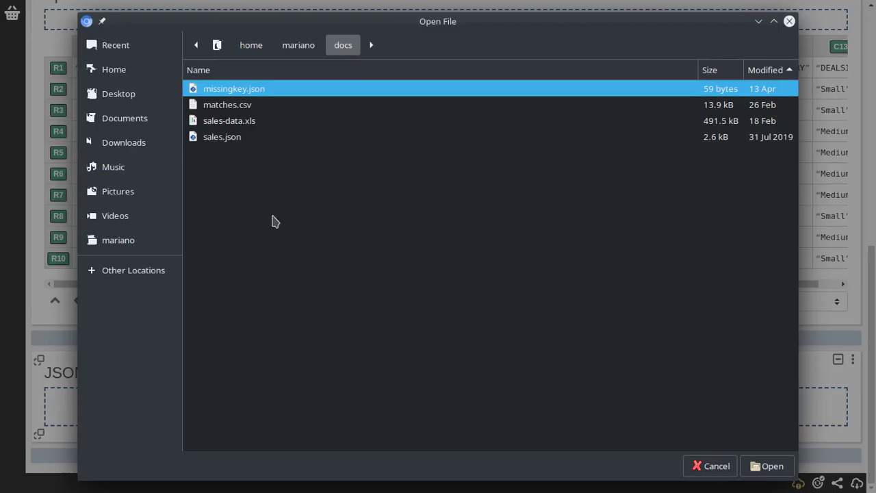
pyautogui.doubleClick(233, 139)
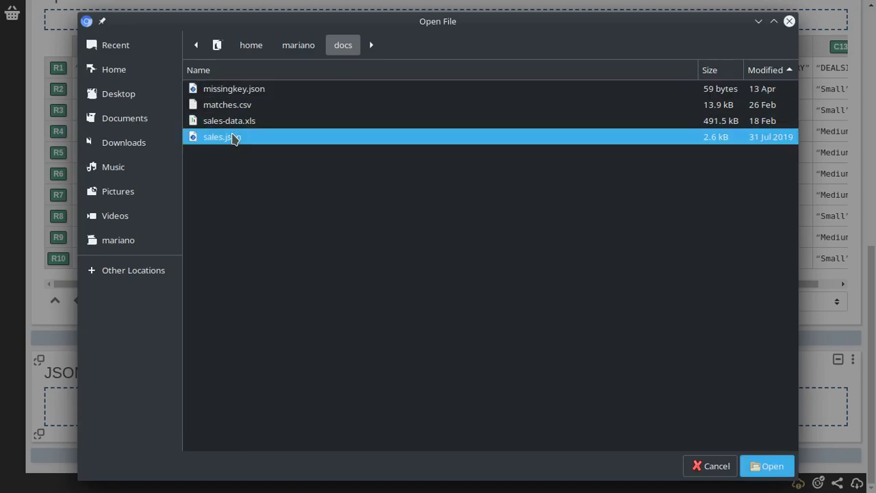
pyautogui.scroll(-1, 471, 186)
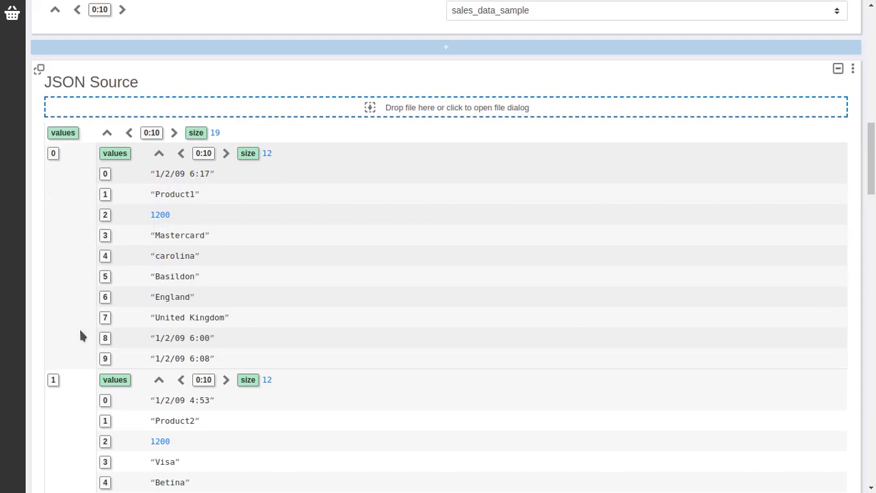
# Step: Page through the sales records and entry 0's values, collapsing and re-expanding them
pyautogui.click(174, 134)
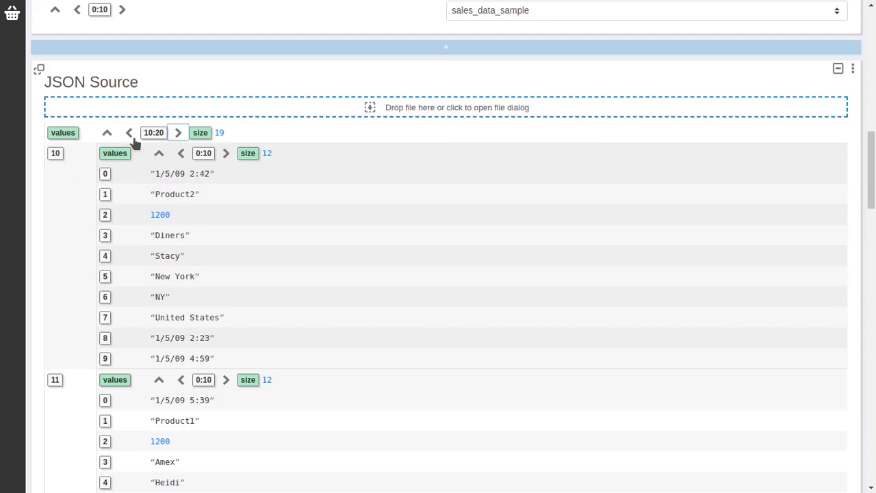
pyautogui.click(129, 135)
pyautogui.click(226, 154)
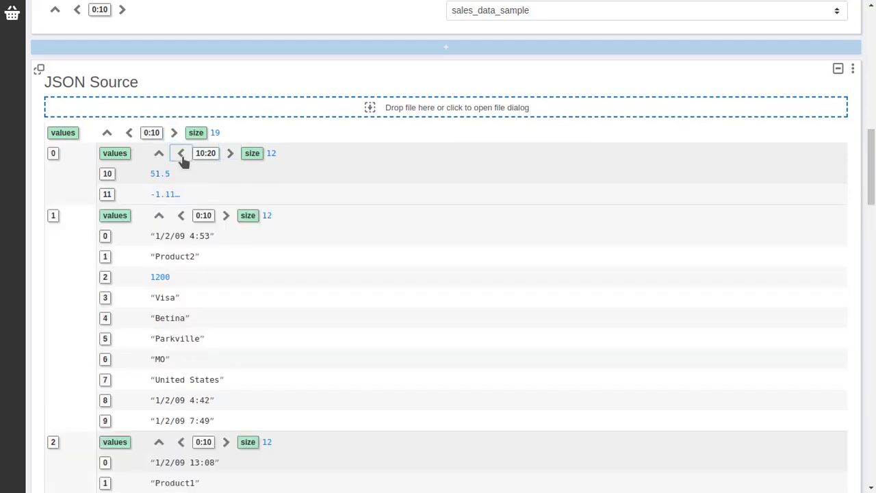
pyautogui.click(180, 153)
pyautogui.click(159, 154)
pyautogui.click(159, 154)
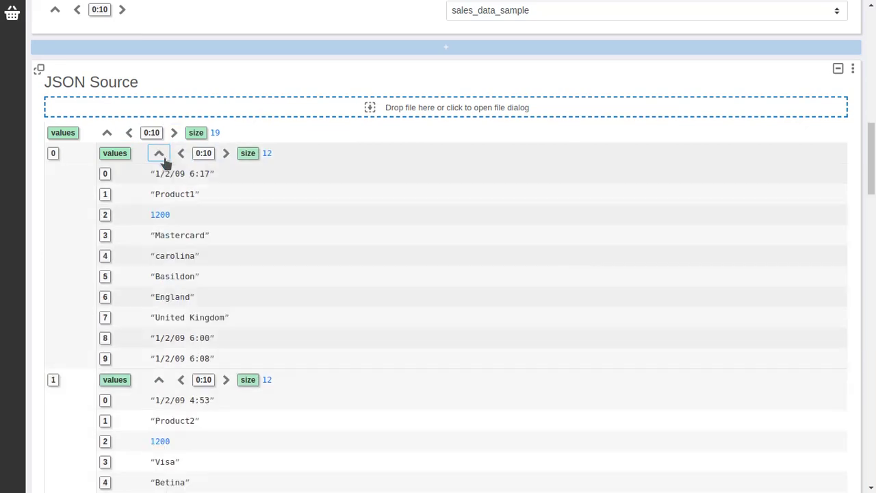
pyautogui.click(107, 133)
pyautogui.click(106, 415)
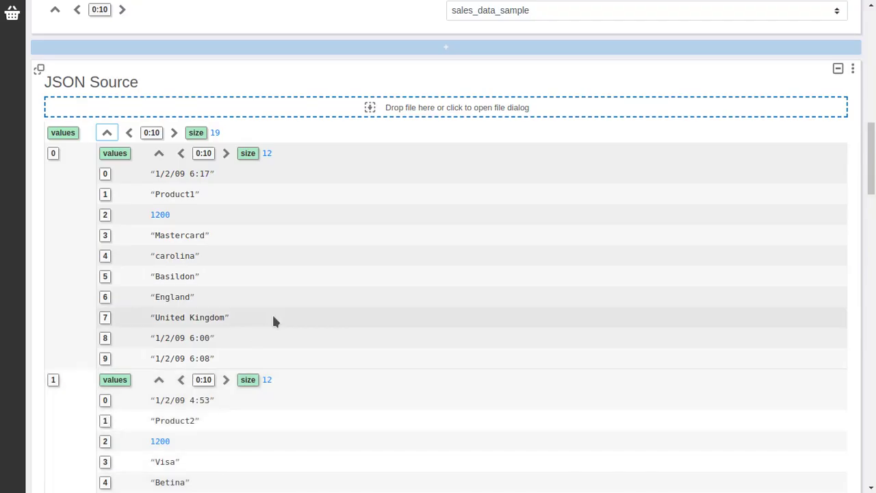
# Step: Collapse the JSON Source values list and open the new-cell chooser below
pyautogui.scroll(-2, 272, 321)
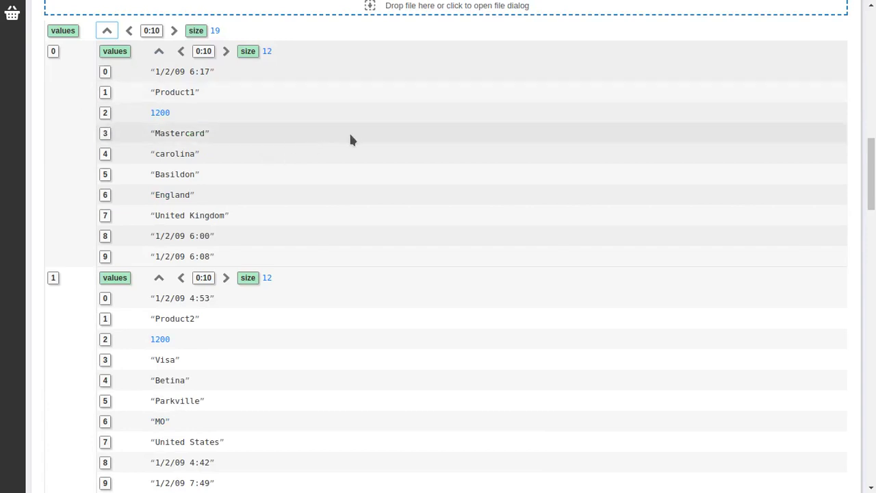
pyautogui.scroll(3, 448, 214)
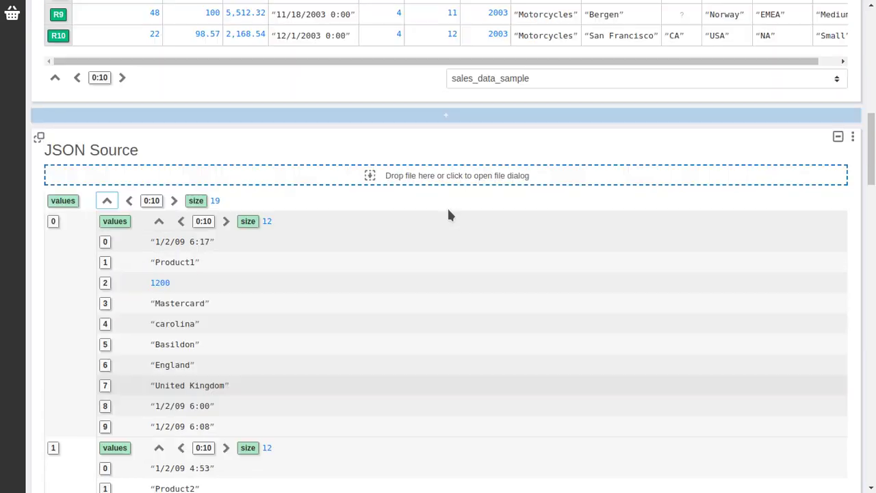
pyautogui.scroll(-5, 449, 204)
pyautogui.scroll(3, 240, 198)
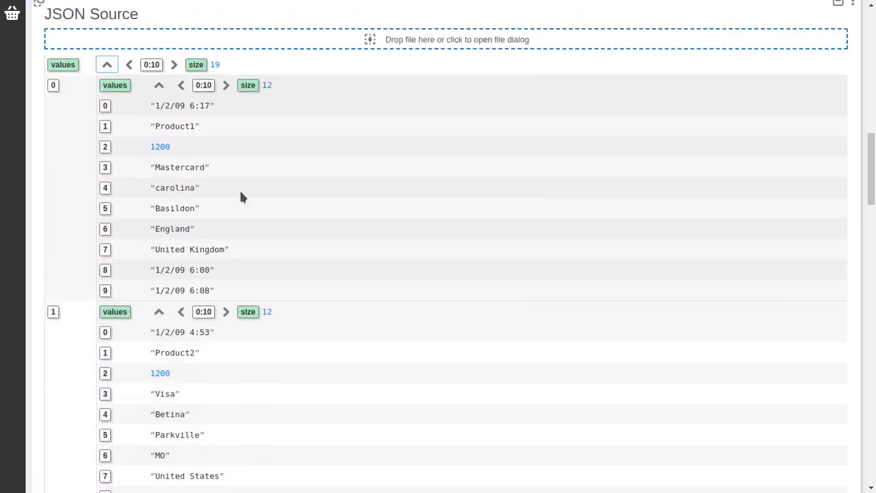
pyautogui.scroll(1, 226, 185)
pyautogui.click(110, 133)
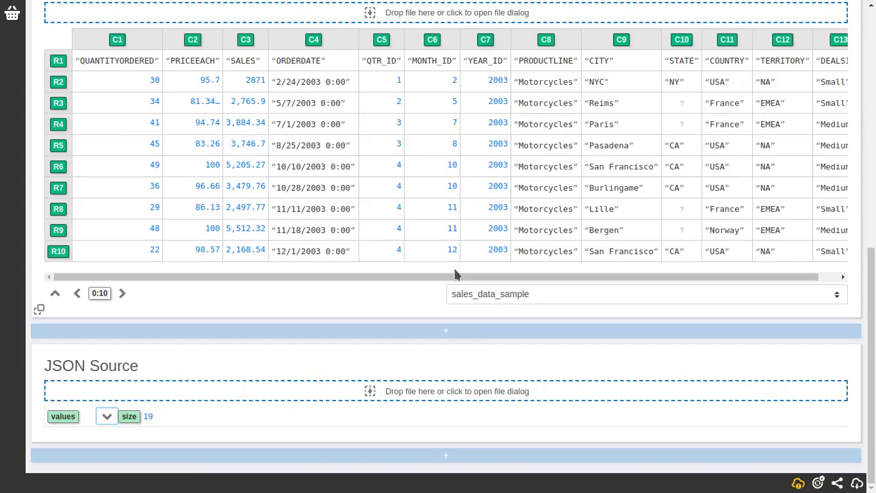
pyautogui.click(443, 456)
pyautogui.scroll(-5, 456, 409)
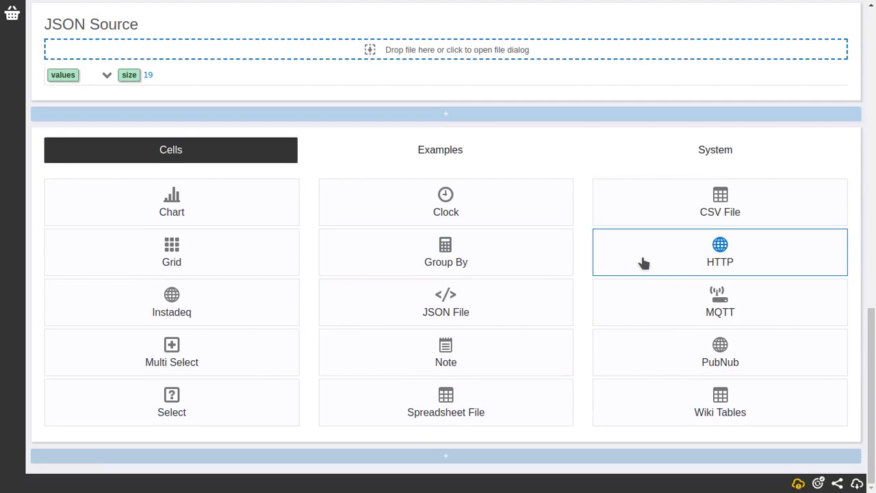
pyautogui.click(643, 260)
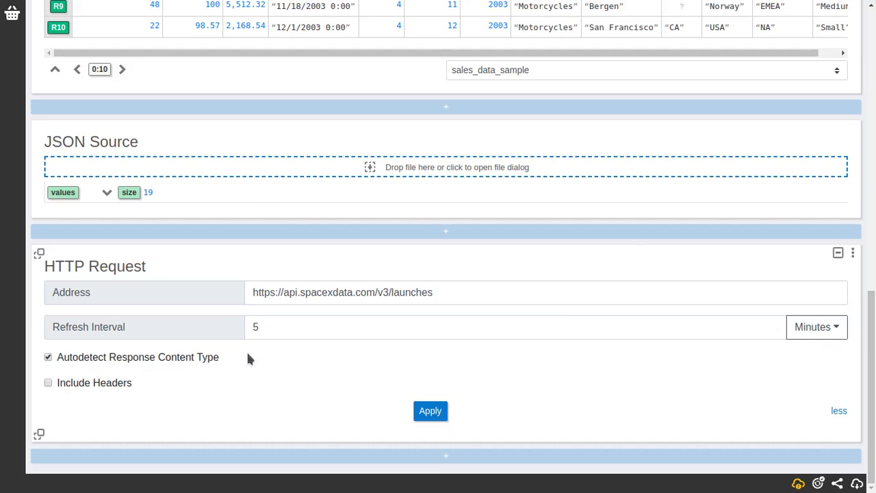
pyautogui.click(431, 411)
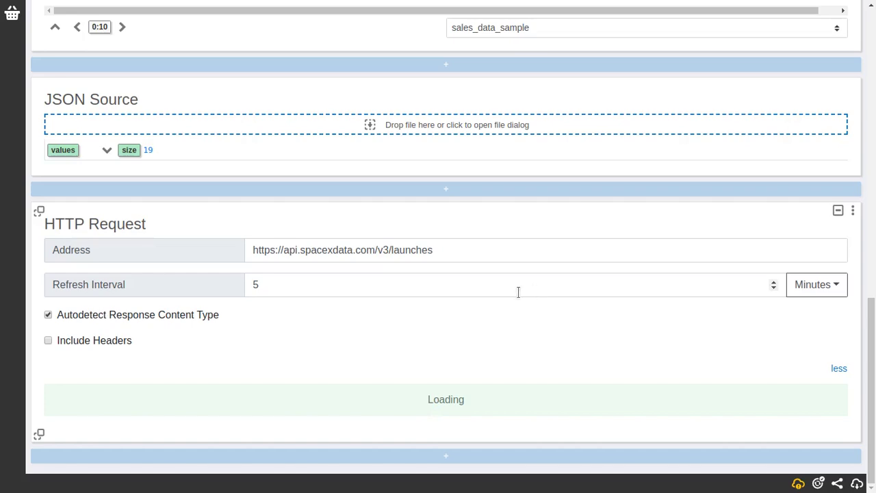
pyautogui.scroll(-4, 479, 293)
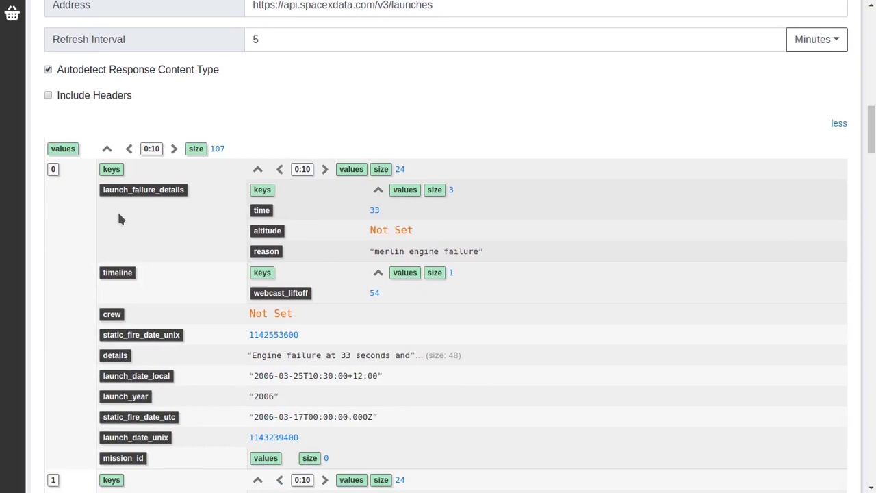
pyautogui.scroll(-3, 293, 292)
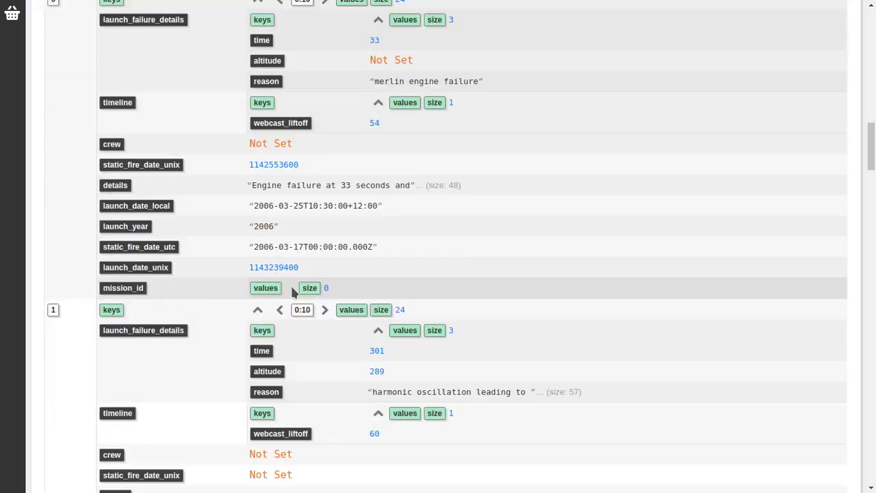
pyautogui.scroll(3, 303, 301)
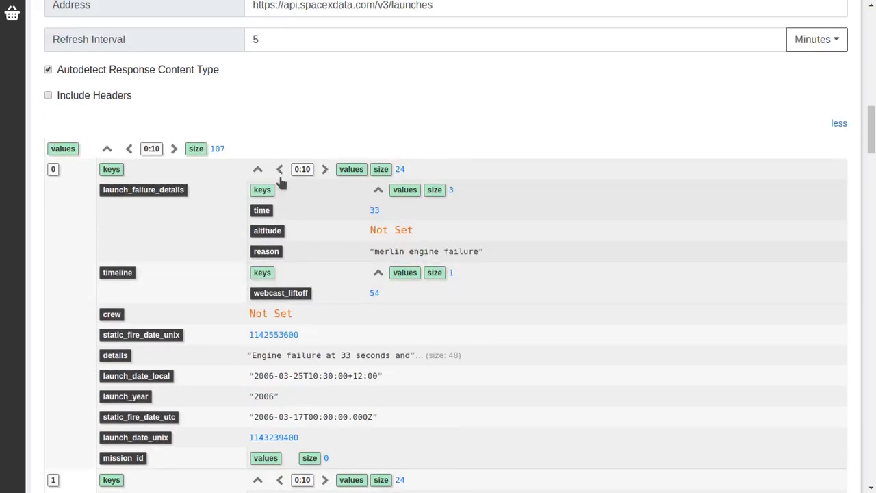
# Step: Browse entry 0's keys, collapse the 107 launch results, and open the chooser below
pyautogui.click(325, 169)
pyautogui.scroll(-2, 382, 234)
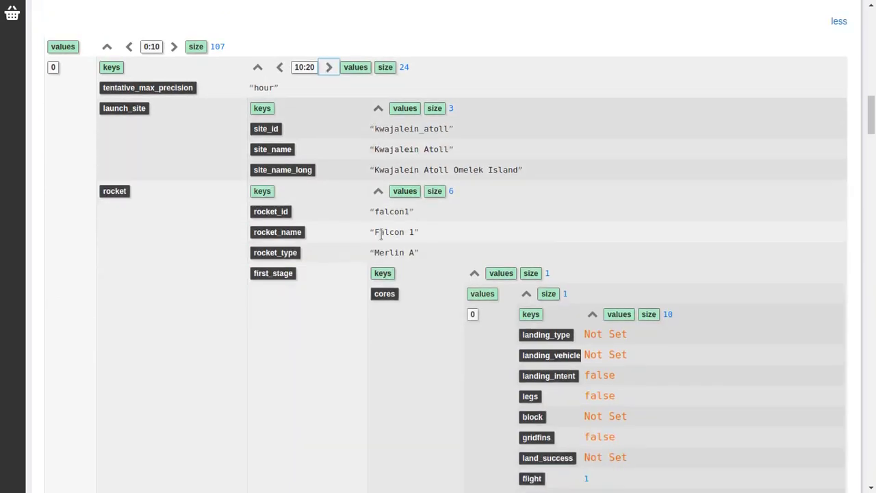
pyautogui.scroll(-2, 381, 236)
pyautogui.scroll(-5, 482, 240)
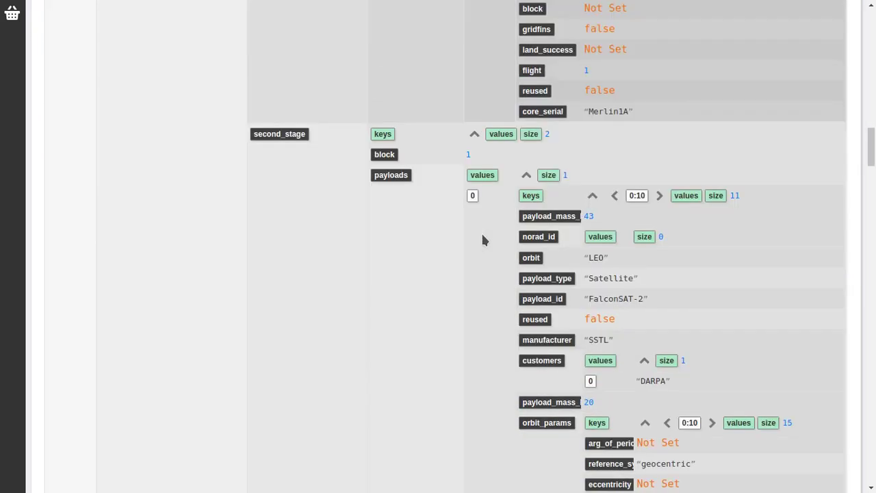
pyautogui.scroll(7, 482, 240)
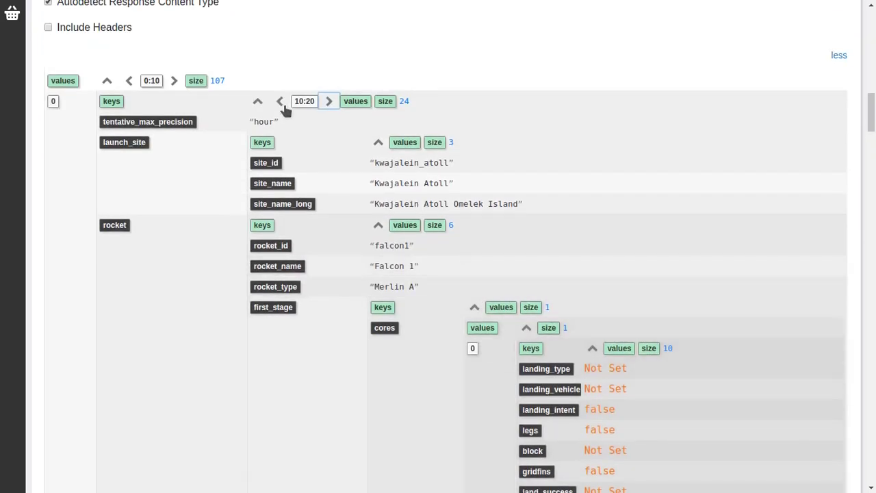
pyautogui.click(279, 100)
pyautogui.click(107, 80)
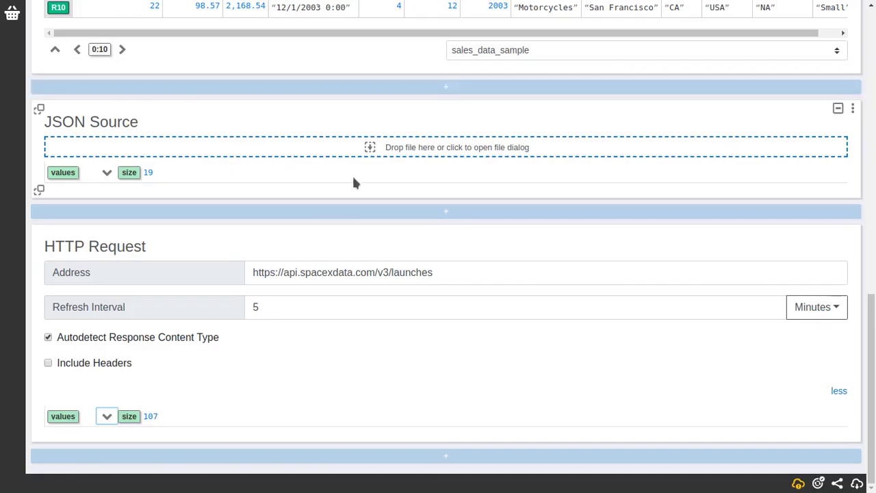
pyautogui.click(363, 455)
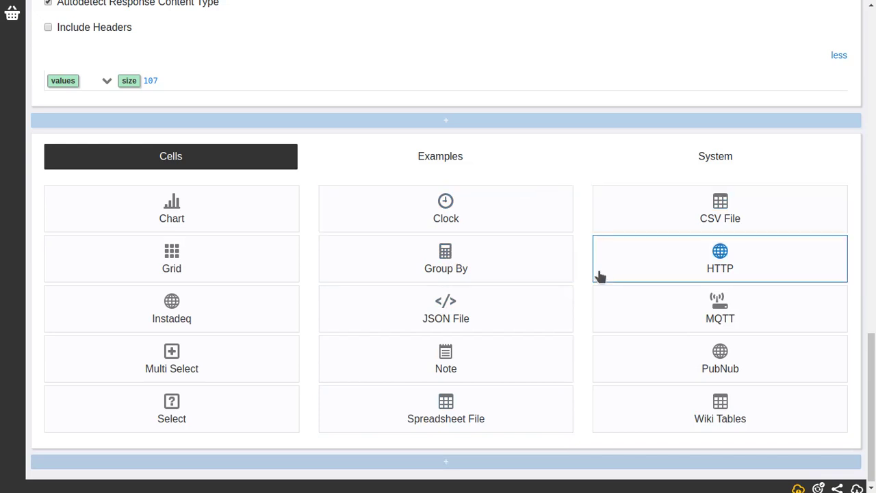
# Step: Add a PubNub cell on pubnub-market-orders, pause it, and slide back to an earlier order
pyautogui.click(639, 373)
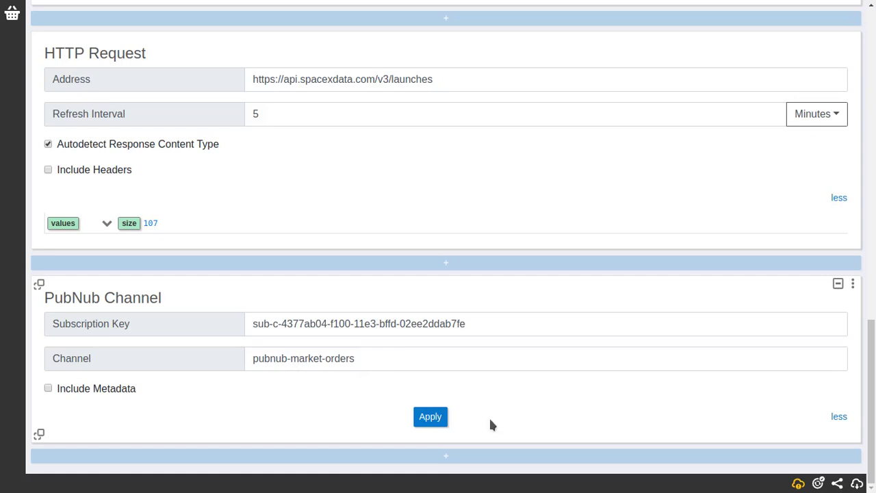
pyautogui.click(415, 416)
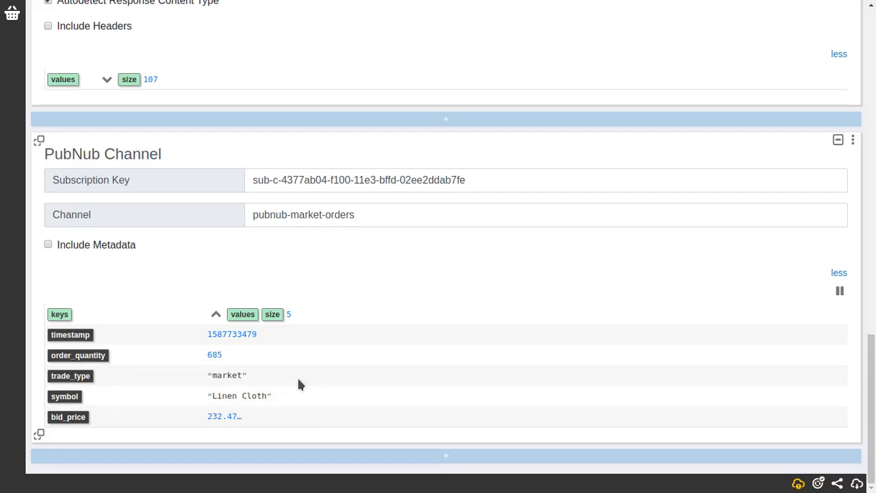
pyautogui.click(840, 290)
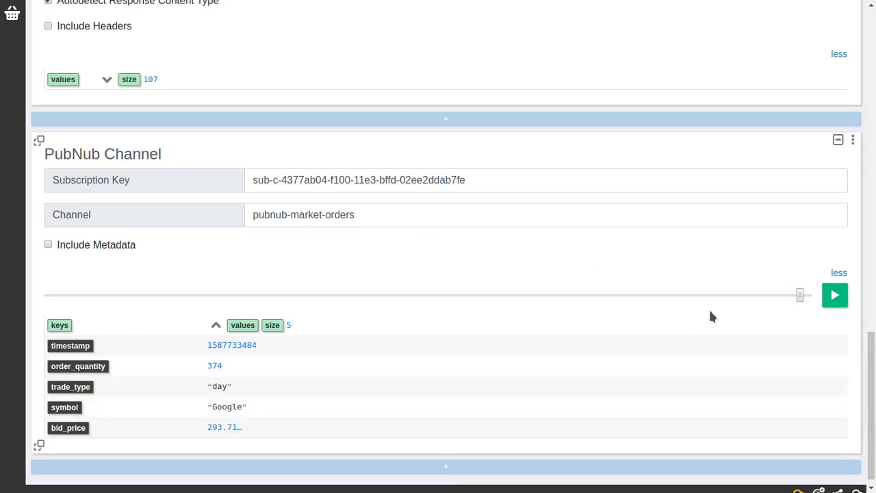
pyautogui.click(797, 300)
pyautogui.moveTo(795, 302); pyautogui.dragTo(830, 305)
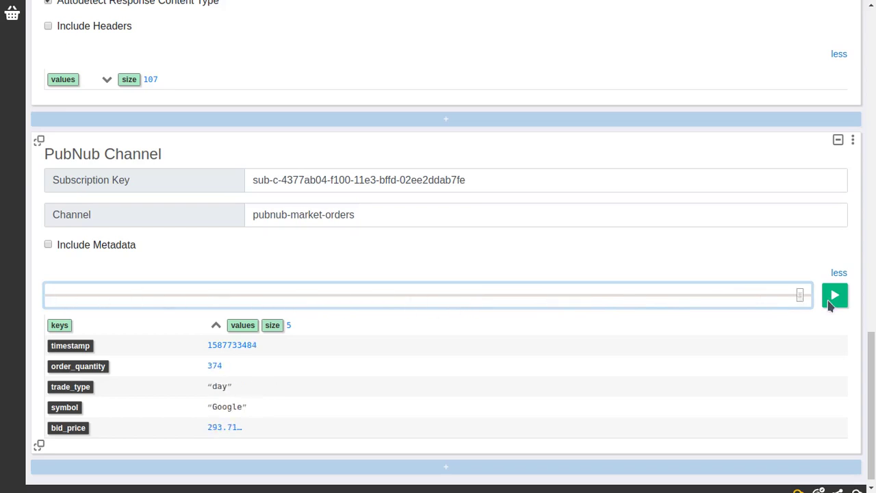
pyautogui.scroll(5, 458, 244)
pyautogui.scroll(-2, 458, 244)
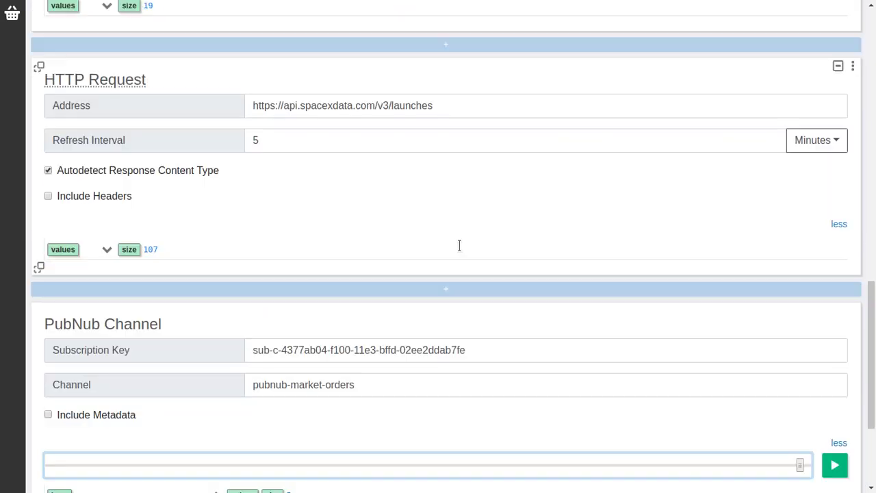
pyautogui.scroll(3, 459, 246)
pyautogui.scroll(-5, 457, 244)
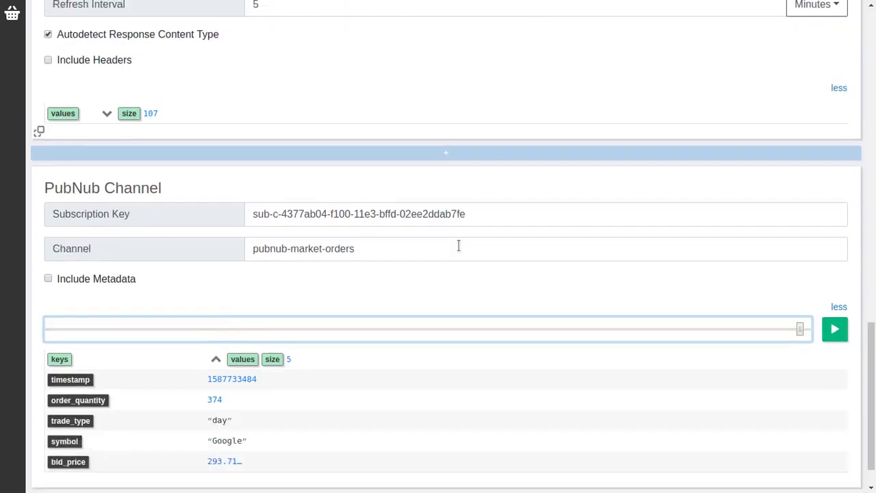
# Step: Add an MQTT Topic cell below PubNub and review its host 127.0.0.1, port 8883 form
pyautogui.click(464, 456)
pyautogui.scroll(-4, 553, 334)
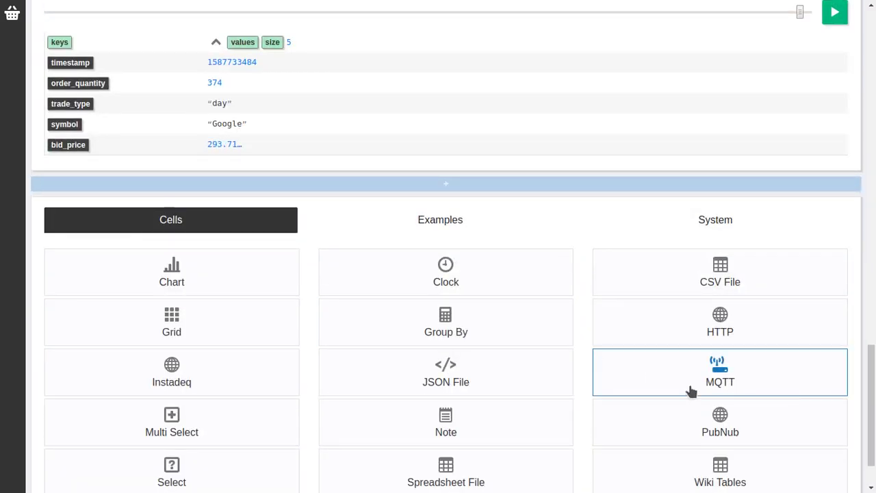
pyautogui.click(696, 390)
pyautogui.scroll(-1, 567, 312)
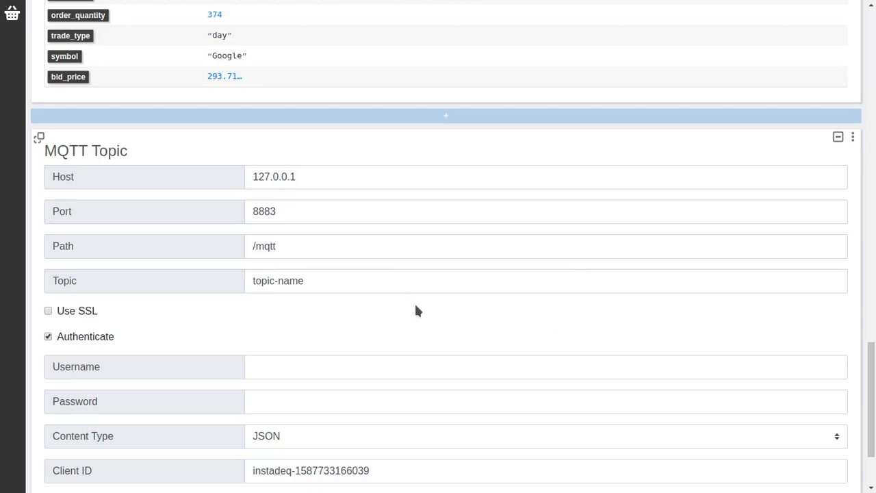
pyautogui.scroll(2, 415, 302)
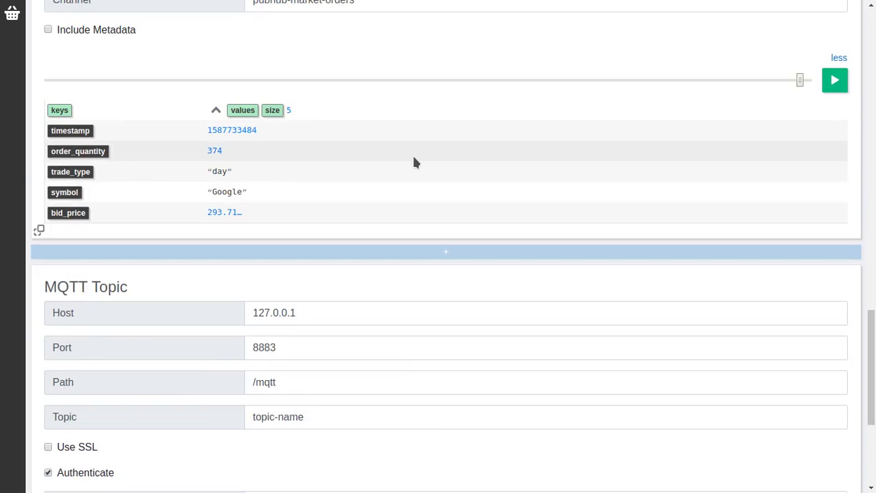
pyautogui.scroll(-2, 412, 153)
pyautogui.scroll(-2, 733, 214)
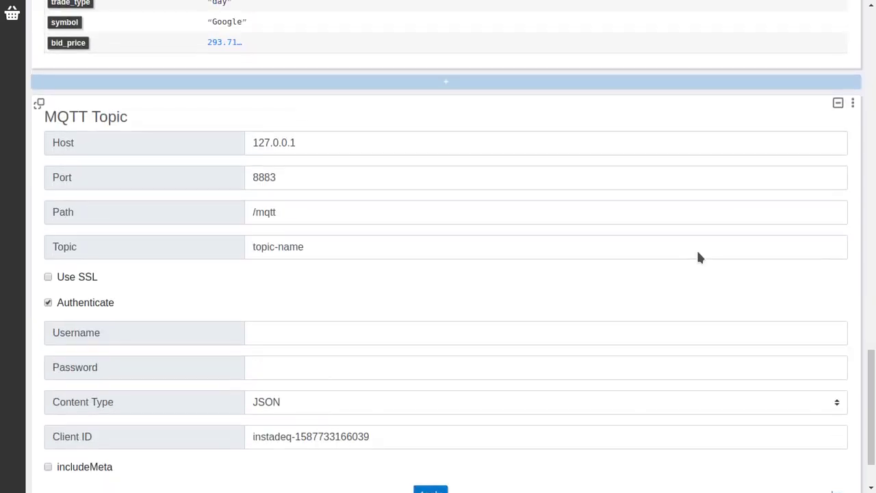
pyautogui.scroll(1, 722, 217)
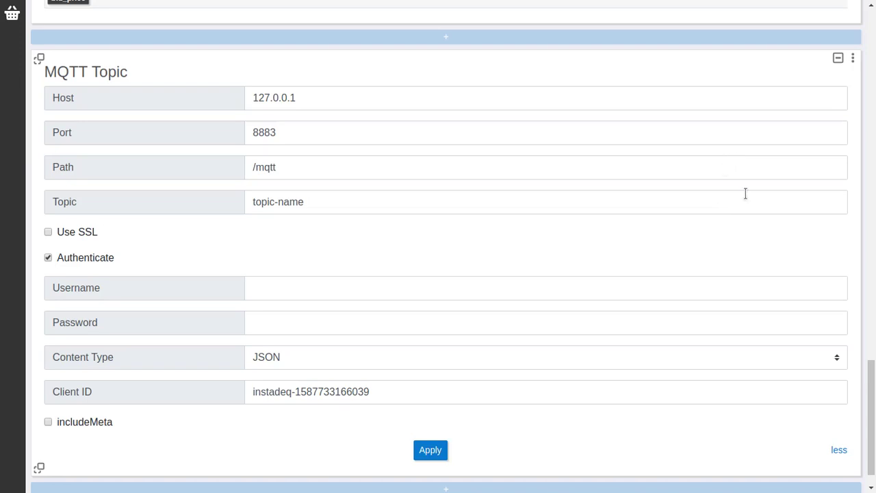
pyautogui.scroll(4, 254, 92)
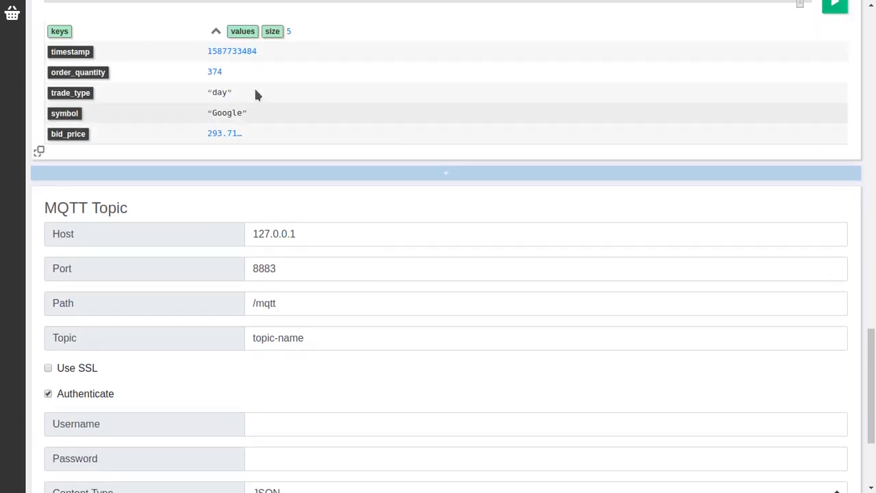
pyautogui.scroll(2, 724, 111)
pyautogui.scroll(-6, 735, 307)
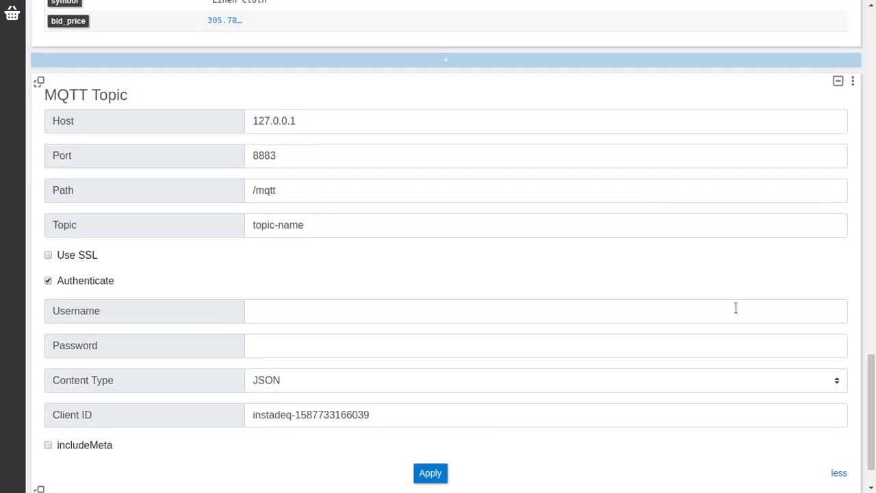
# Step: Collapse the MQTT Topic and PubNub Channel cells and open the new-cell chooser
pyautogui.click(838, 26)
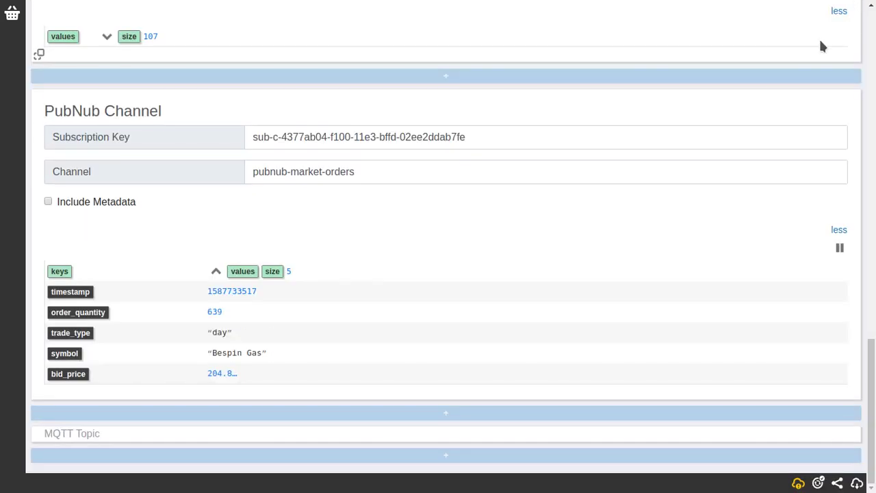
pyautogui.click(509, 454)
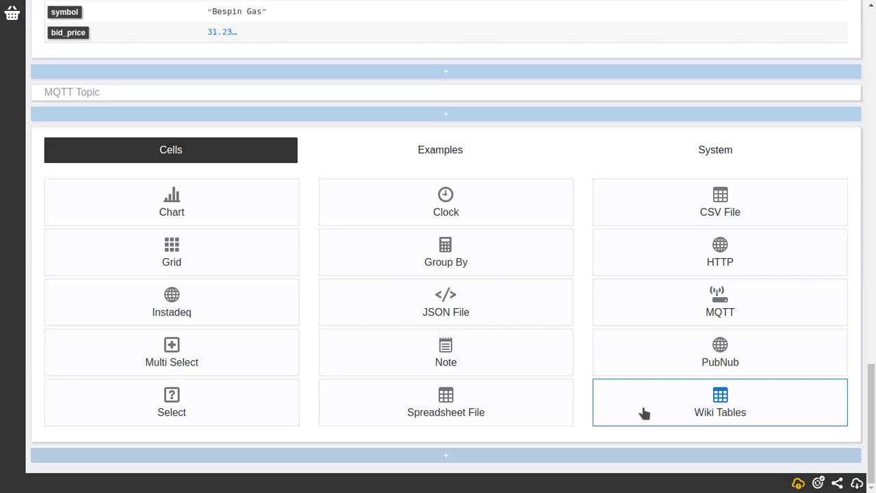
pyautogui.scroll(3, 600, 127)
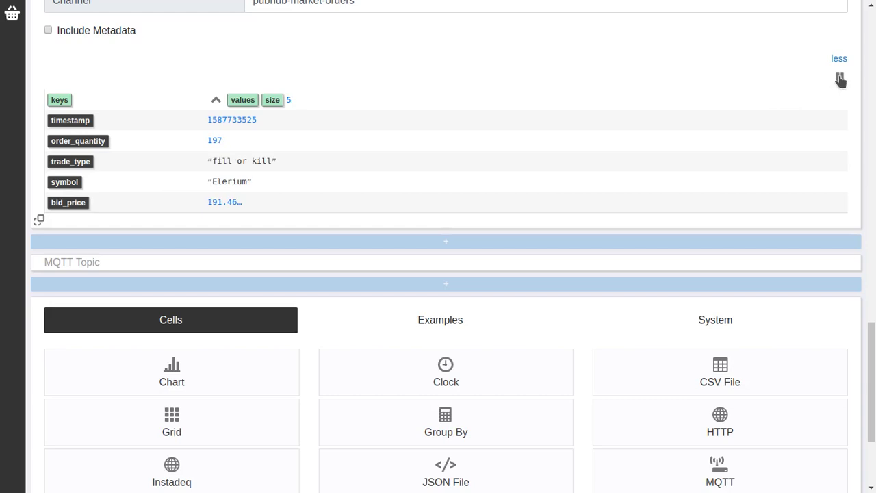
pyautogui.scroll(1, 708, 148)
pyautogui.click(838, 62)
pyautogui.scroll(-1, 671, 261)
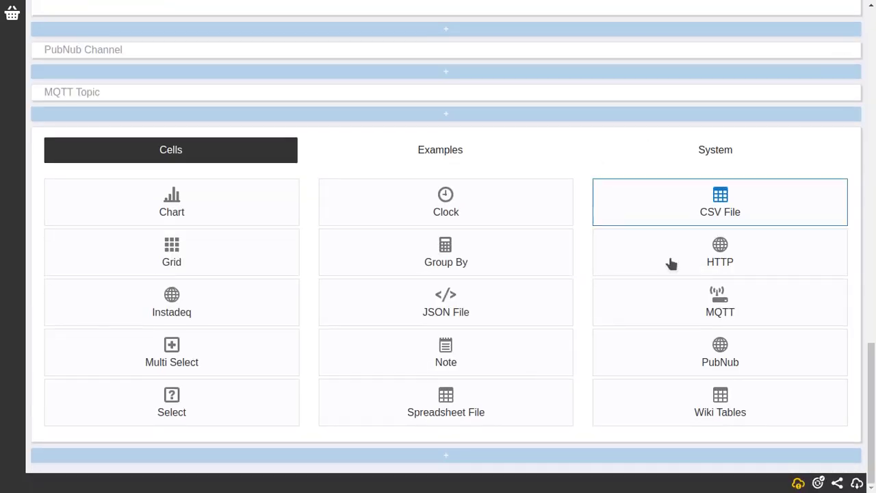
# Step: Add a Wiki Tables cell for Ronaldo–Messi_rivalry, view Tables 2 and 3, then settle on Table 1
pyautogui.click(734, 407)
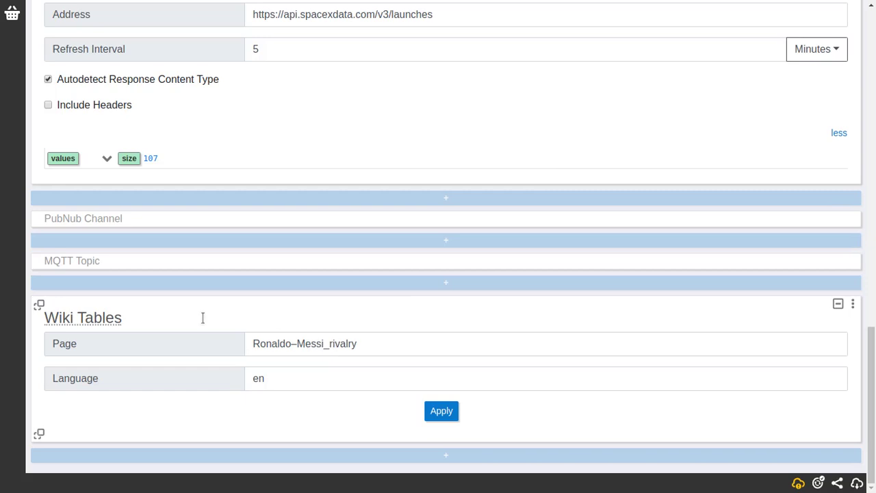
pyautogui.click(452, 412)
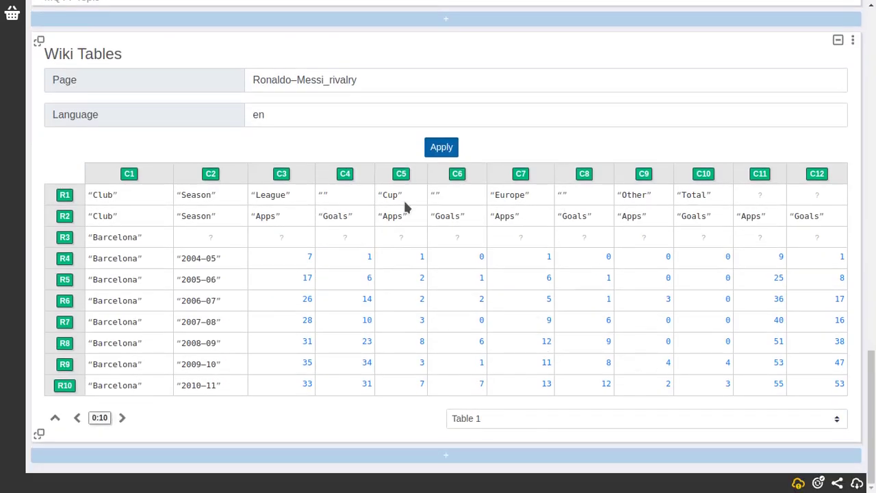
pyautogui.click(517, 418)
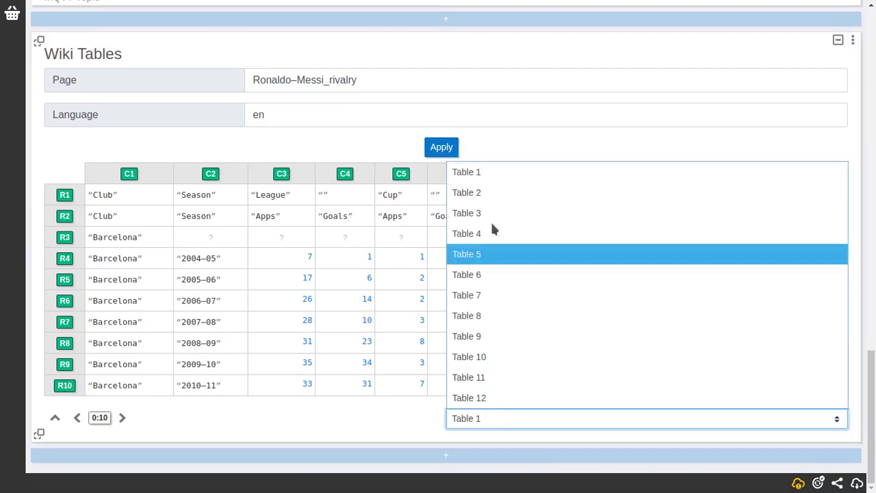
pyautogui.click(503, 202)
pyautogui.click(486, 419)
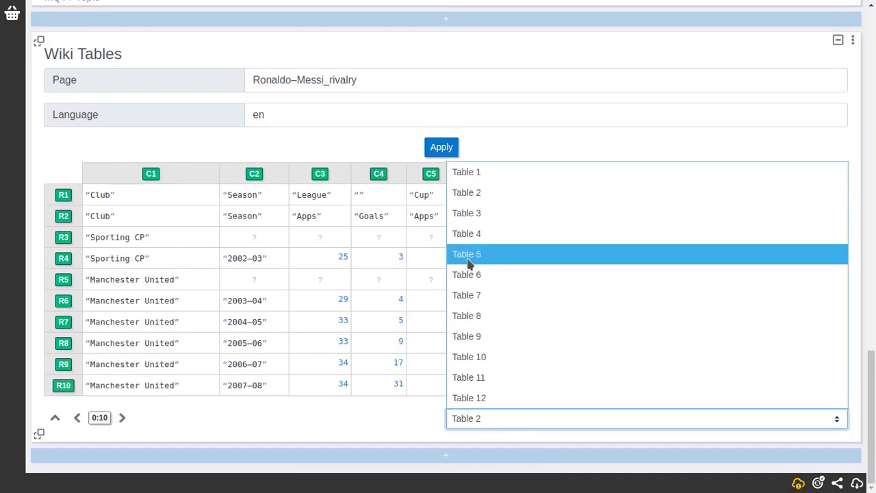
pyautogui.click(488, 215)
pyautogui.click(482, 418)
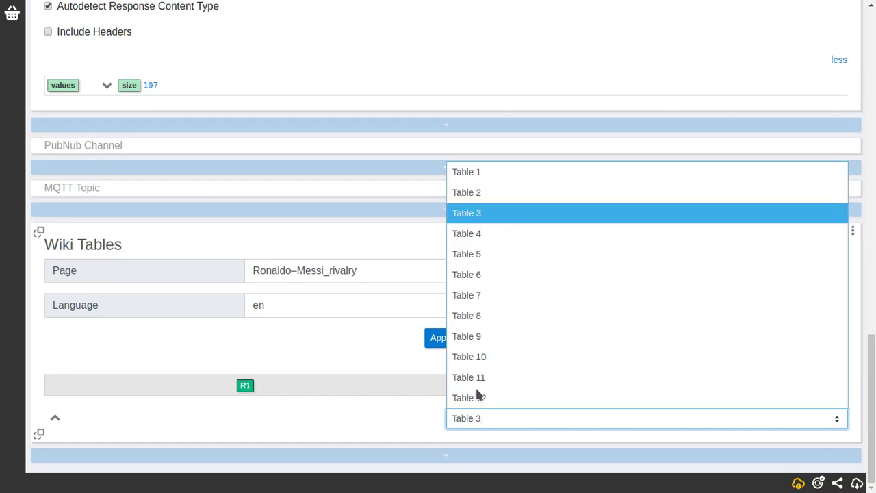
pyautogui.click(501, 182)
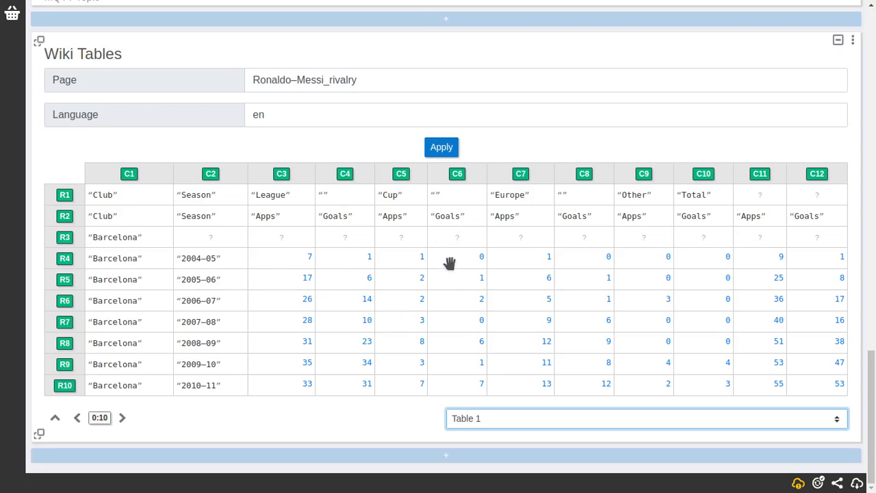
pyautogui.click(387, 451)
pyautogui.scroll(-5, 411, 303)
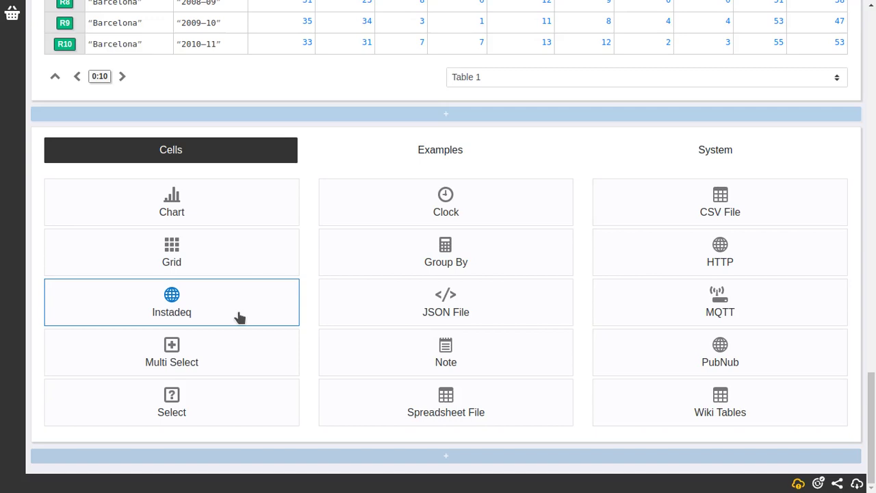
# Step: Add an Instadeq Channel cell on my-channel (JSON), apply it, and open a new-cell chooser below
pyautogui.click(240, 317)
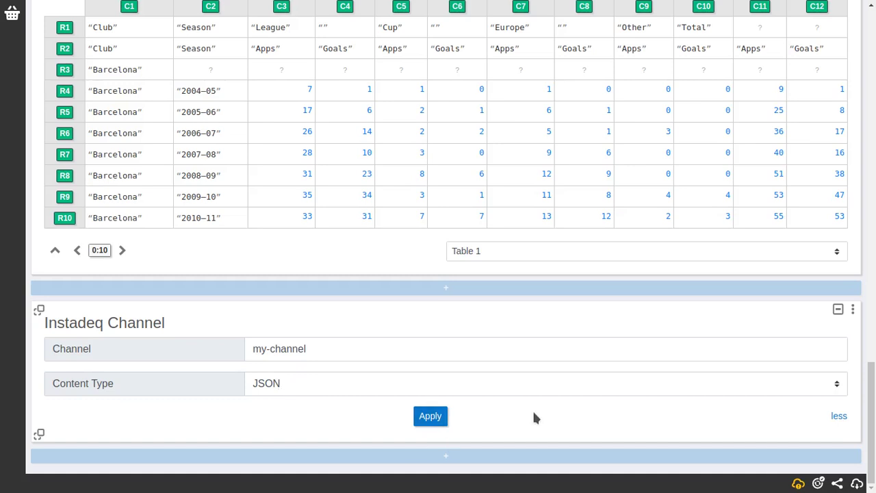
pyautogui.click(438, 423)
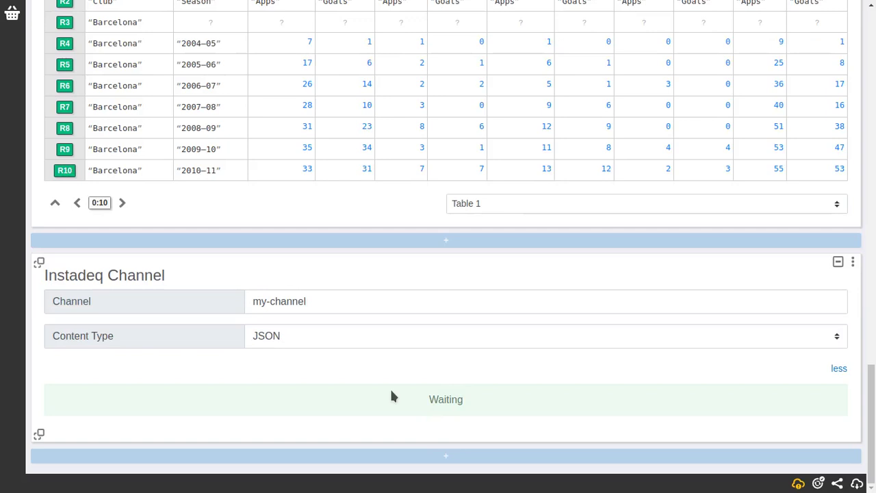
pyautogui.click(449, 457)
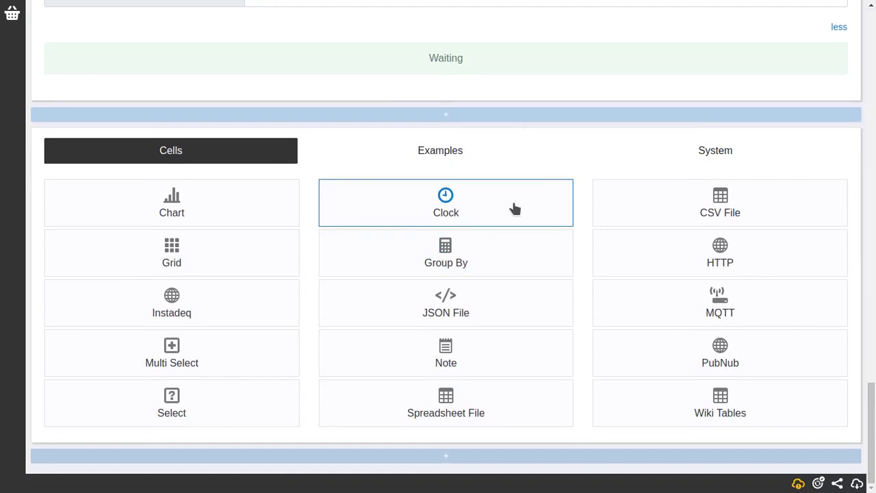
# Step: Add a Clock Source cell ticking every 1 second and apply it to show the current date and time
pyautogui.click(514, 208)
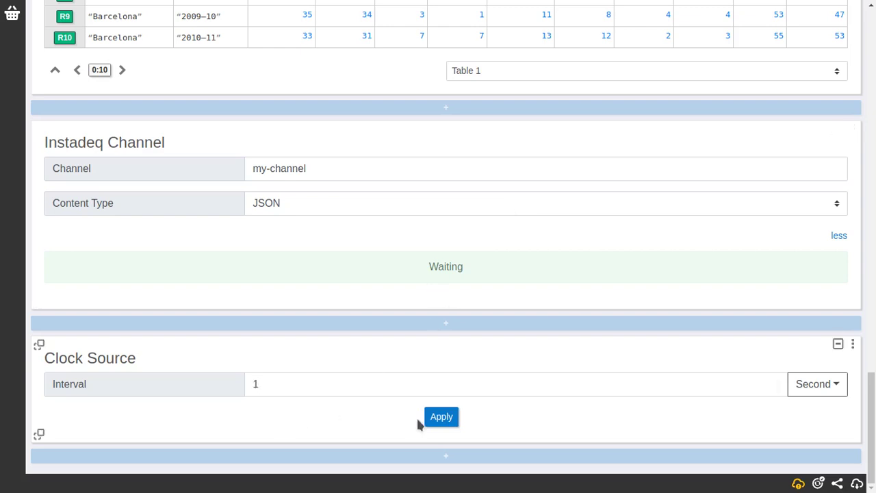
pyautogui.click(441, 417)
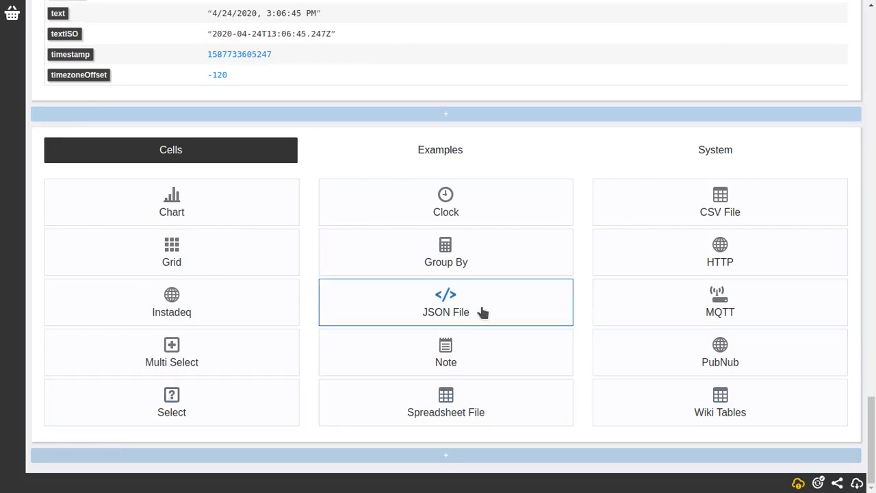
# Step: Add another Clock Source cell
pyautogui.click(463, 209)
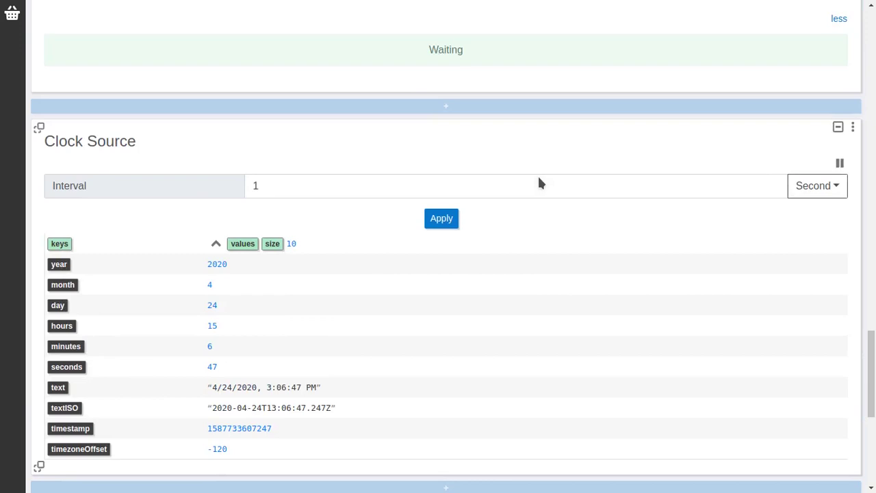
pyautogui.scroll(8, 539, 182)
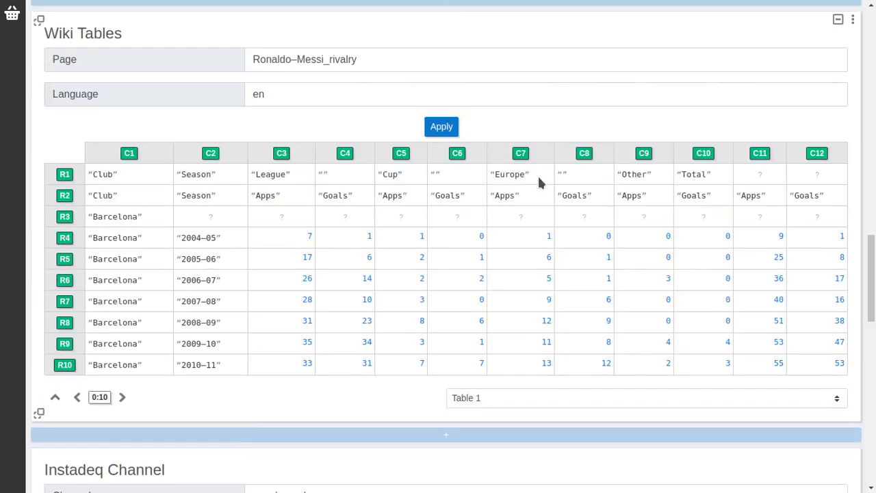
pyautogui.scroll(10, 537, 174)
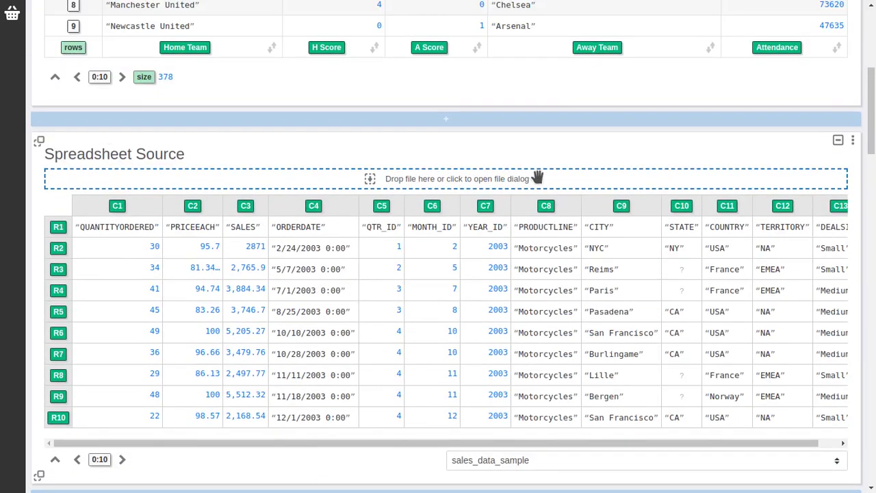
pyautogui.scroll(5, 538, 176)
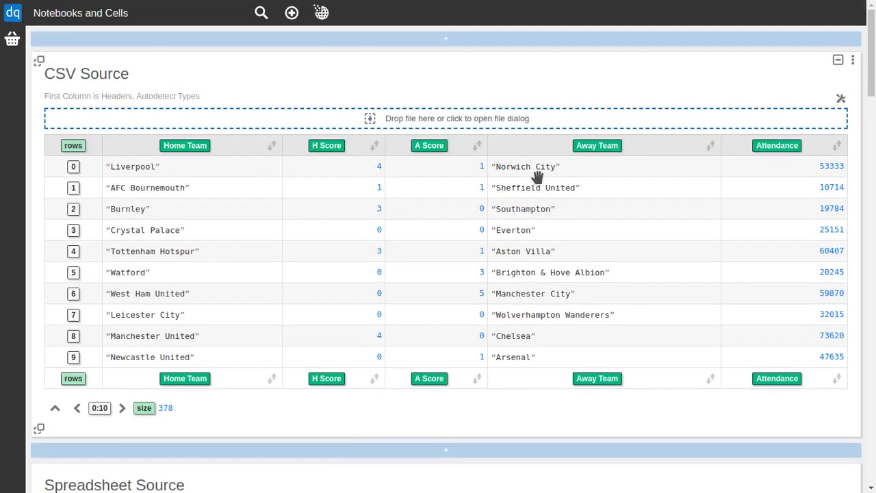
pyautogui.scroll(-7, 537, 176)
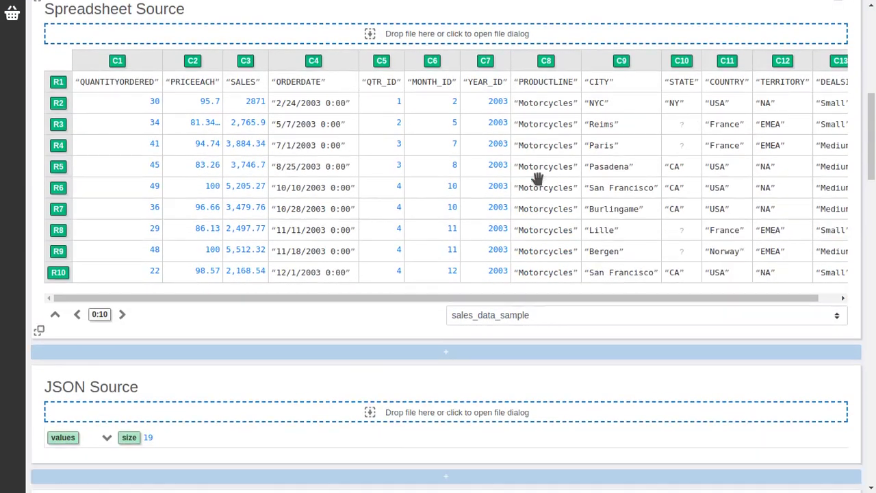
# Step: Add a Select cell below the sales table pulling PRODUCTLINE (C8) and SALES (C3)
pyautogui.click(440, 357)
pyautogui.scroll(-3, 469, 260)
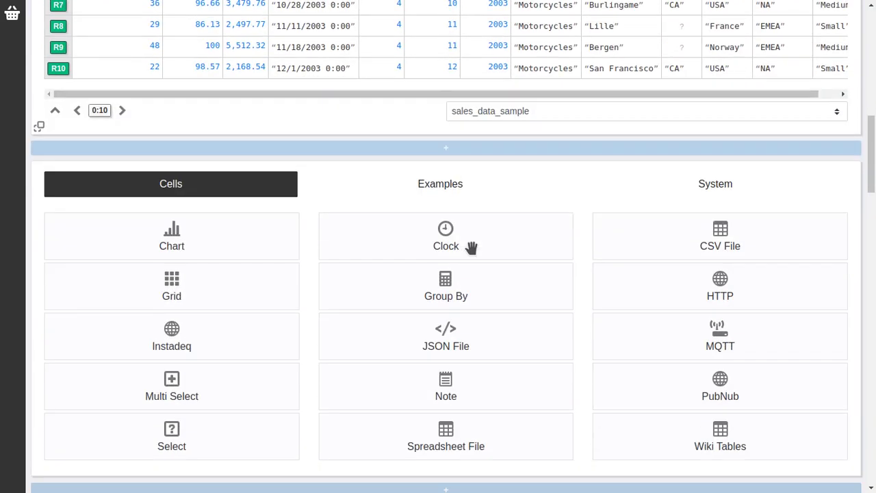
pyautogui.scroll(-1, 471, 248)
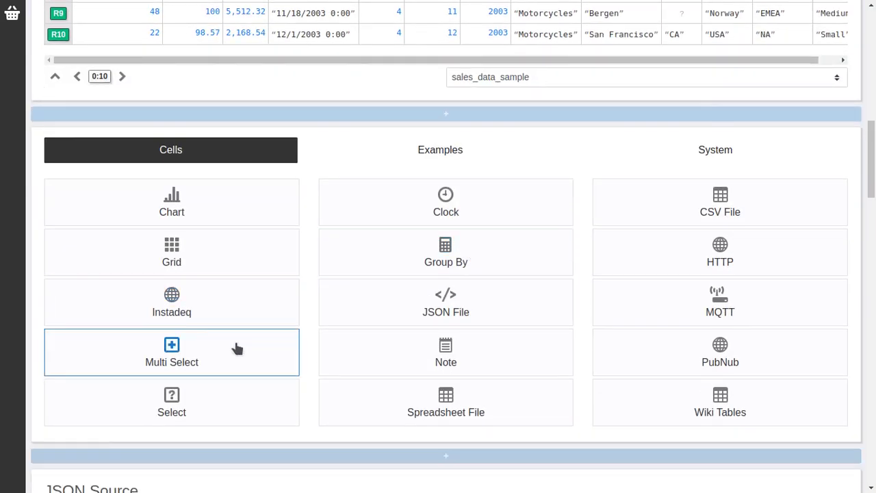
pyautogui.click(217, 409)
pyautogui.scroll(3, 438, 277)
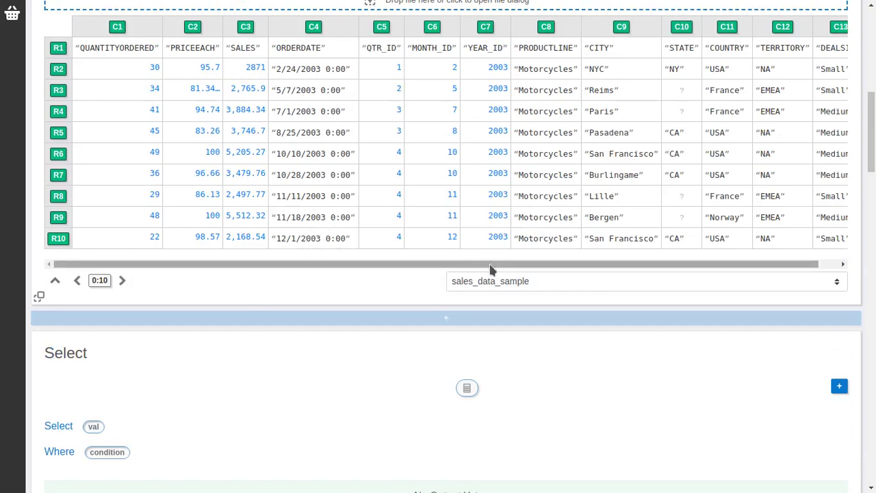
pyautogui.moveTo(546, 27); pyautogui.dragTo(93, 427)
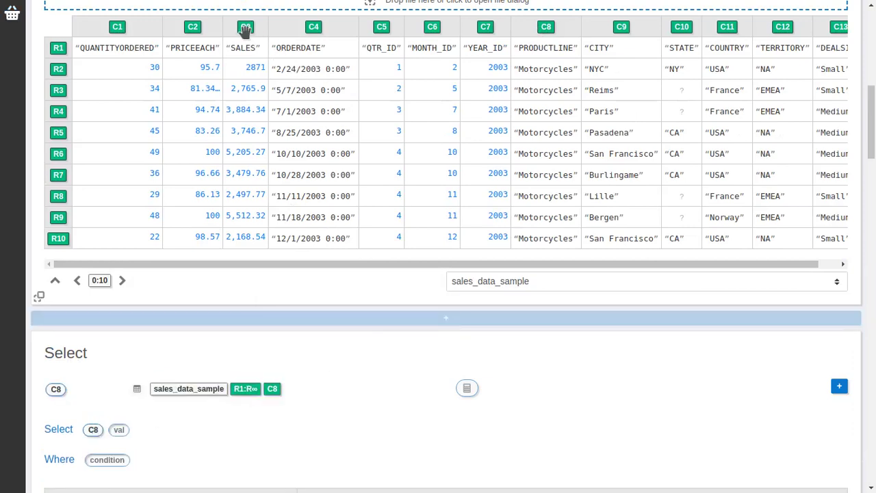
pyautogui.moveTo(245, 29); pyautogui.dragTo(119, 431)
# Step: Rename the C8 field to Product and the C3 field to Total
pyautogui.scroll(-2, 357, 356)
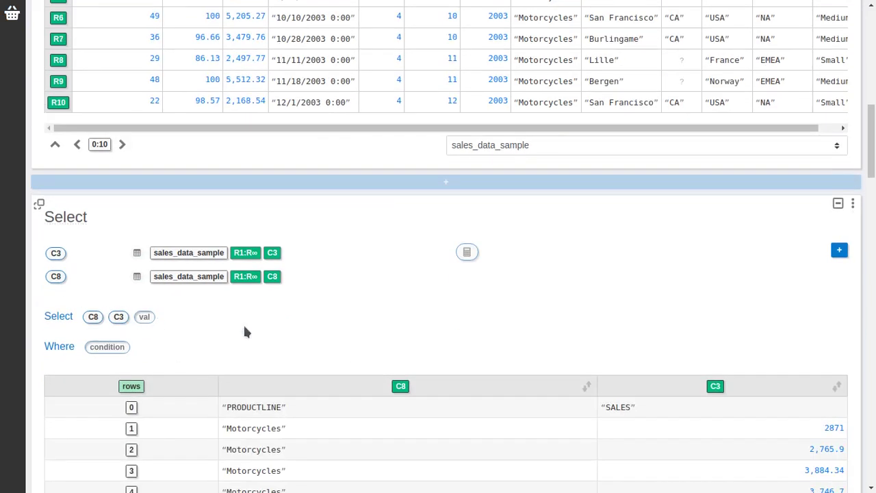
pyautogui.scroll(-1, 227, 346)
pyautogui.scroll(-1, 227, 340)
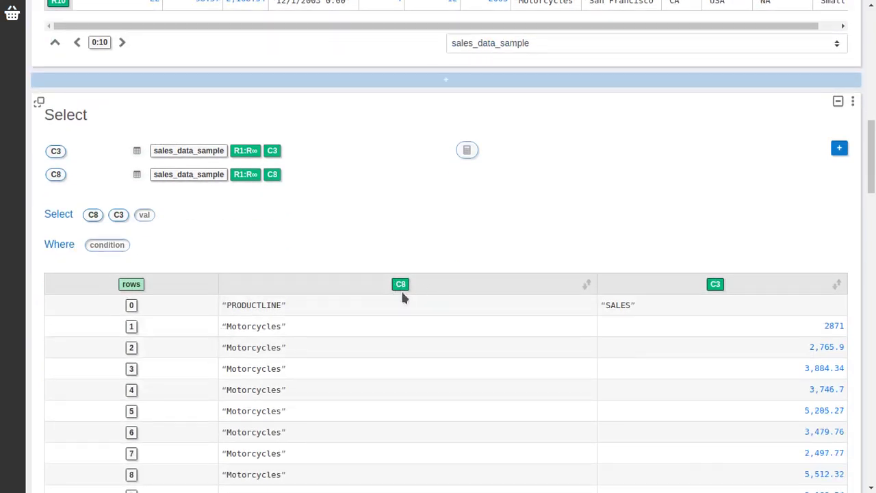
pyautogui.click(56, 176)
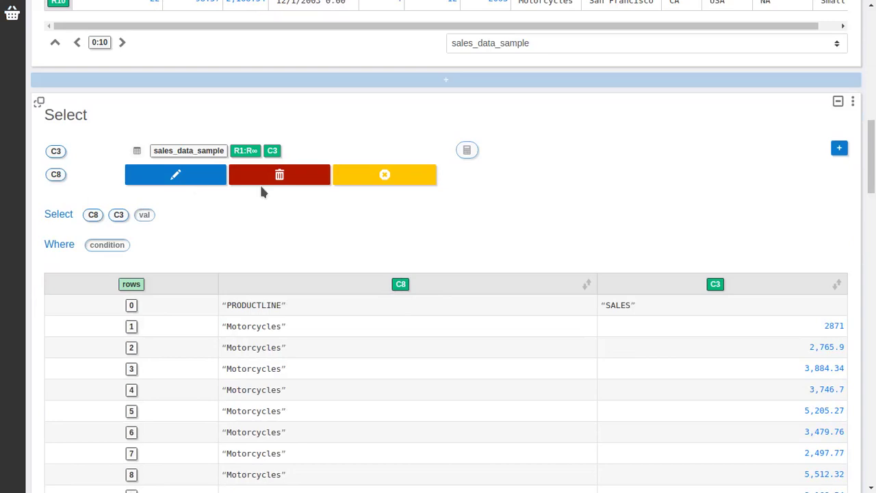
pyautogui.click(198, 176)
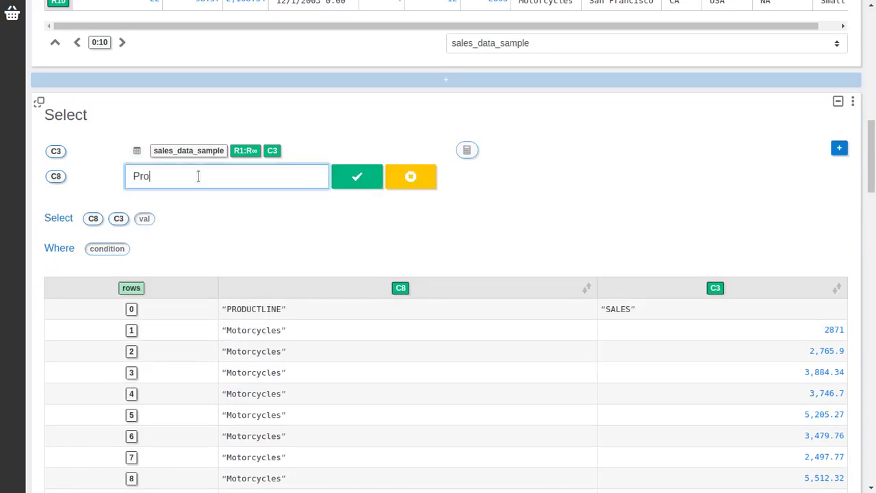
pyautogui.write('Product')
pyautogui.press('Return')
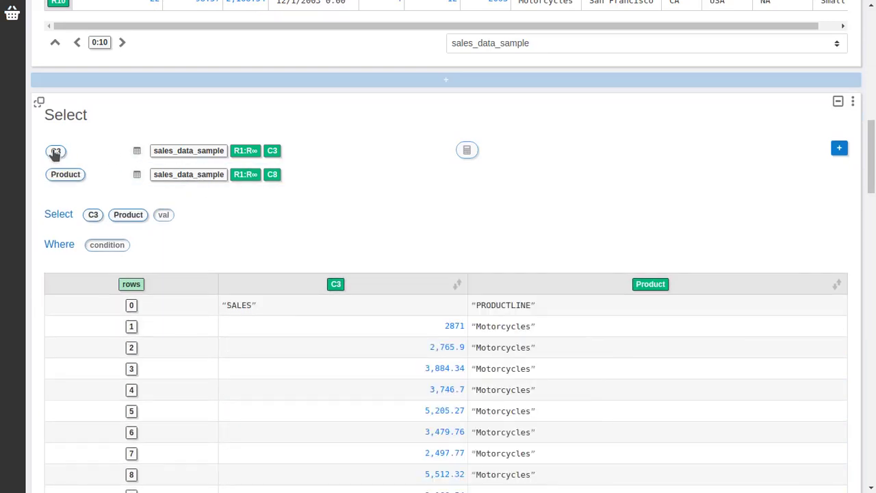
pyautogui.click(56, 151)
pyautogui.click(140, 152)
pyautogui.write('To')
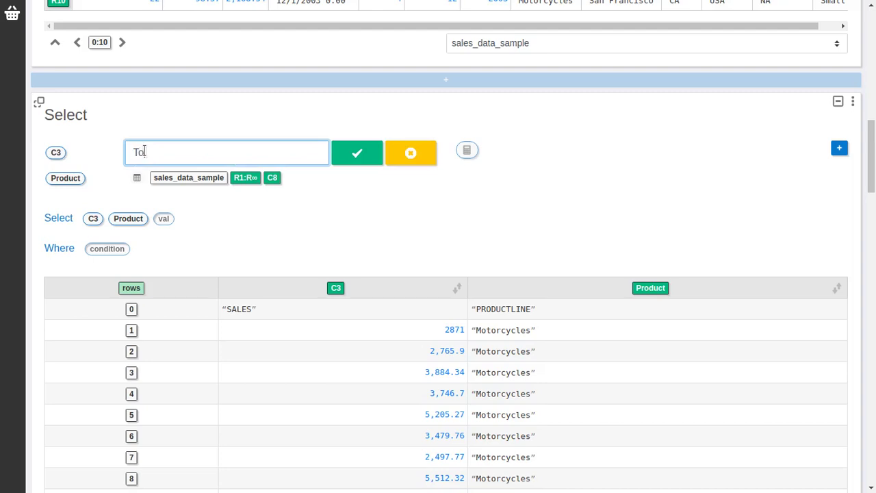
pyautogui.write('tal')
pyautogui.press('Return')
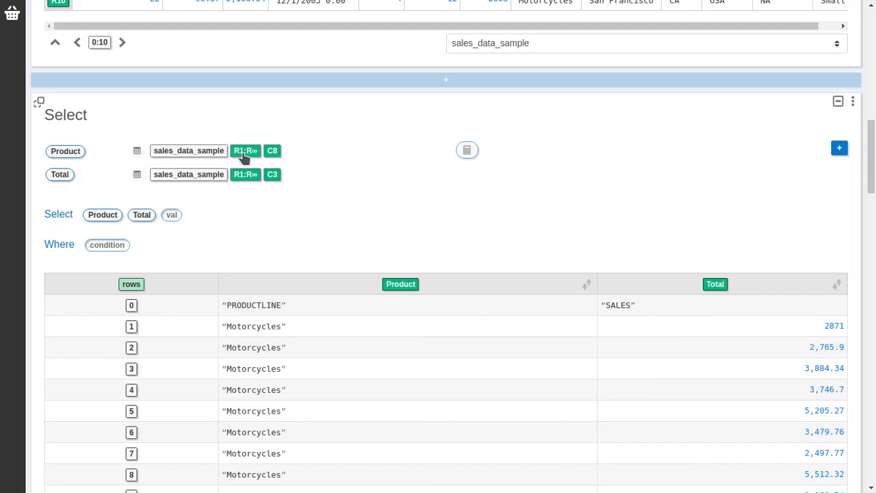
# Step: Set both the Product and Total row ranges to start at row 2
pyautogui.click(245, 151)
pyautogui.click(271, 197)
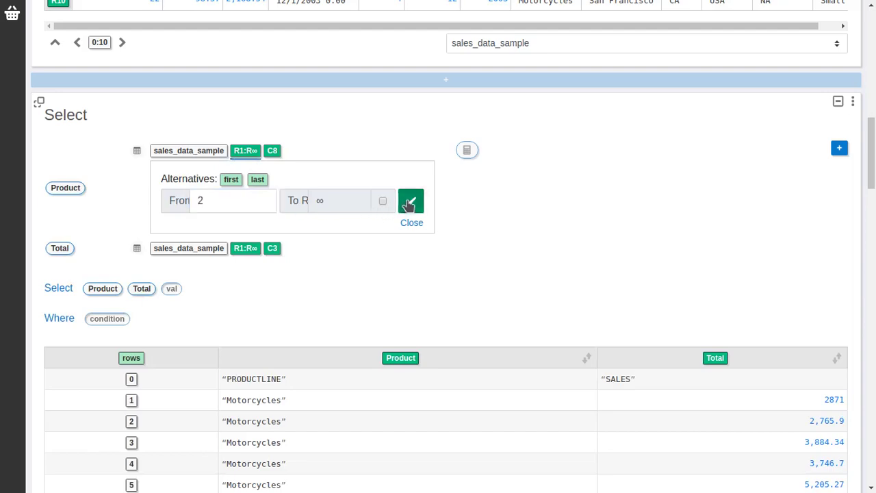
pyautogui.click(411, 201)
pyautogui.click(245, 176)
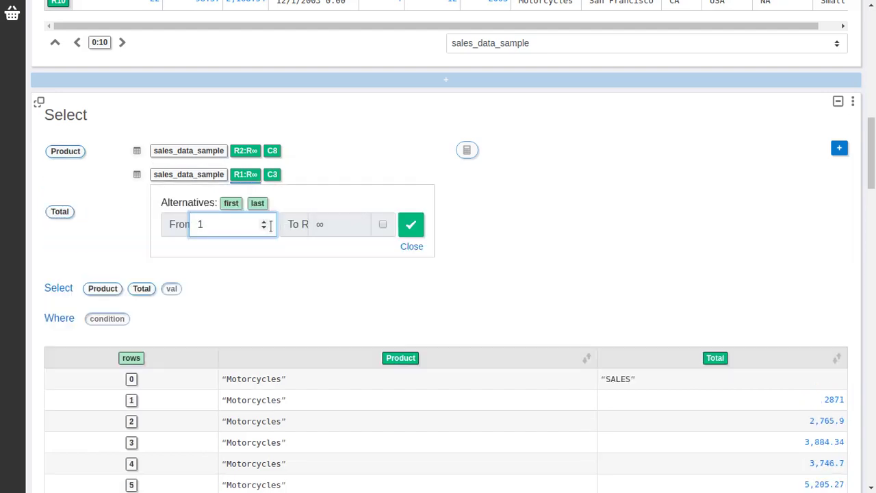
pyautogui.click(264, 224)
pyautogui.click(411, 224)
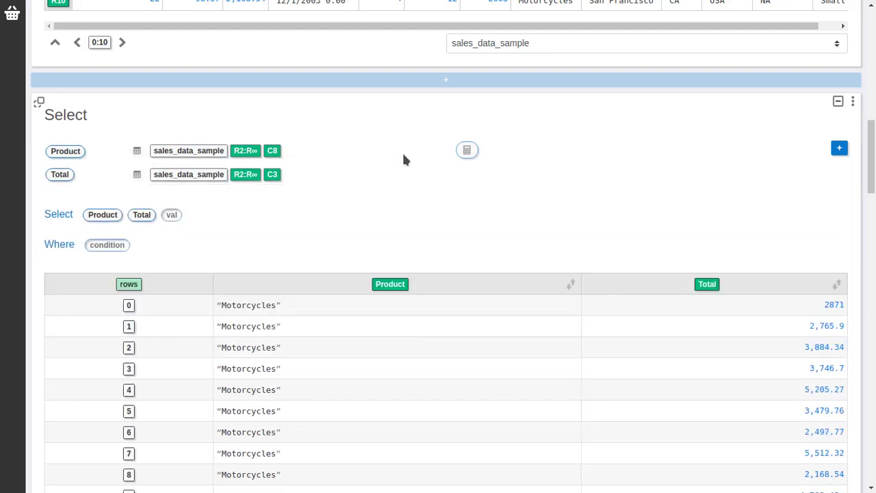
pyautogui.scroll(-1, 404, 283)
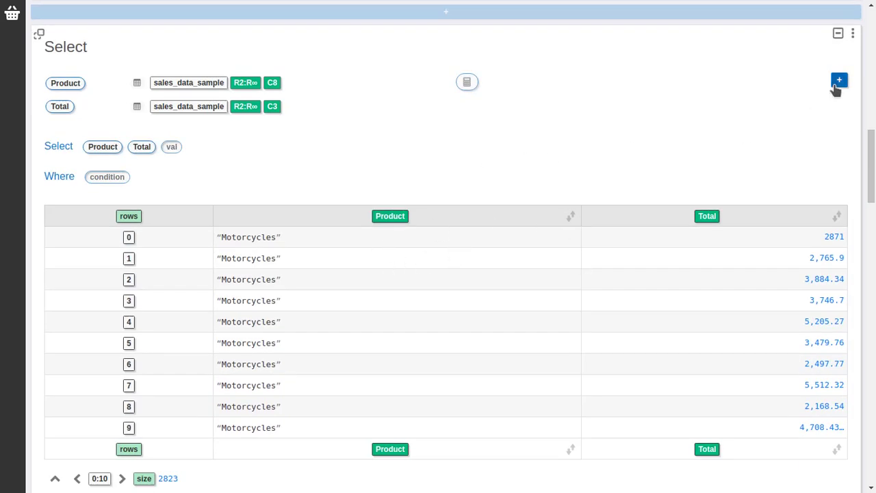
# Step: Add a calculated value to the Select cell and name it Total with VAT
pyautogui.click(839, 81)
pyautogui.click(479, 85)
pyautogui.click(569, 87)
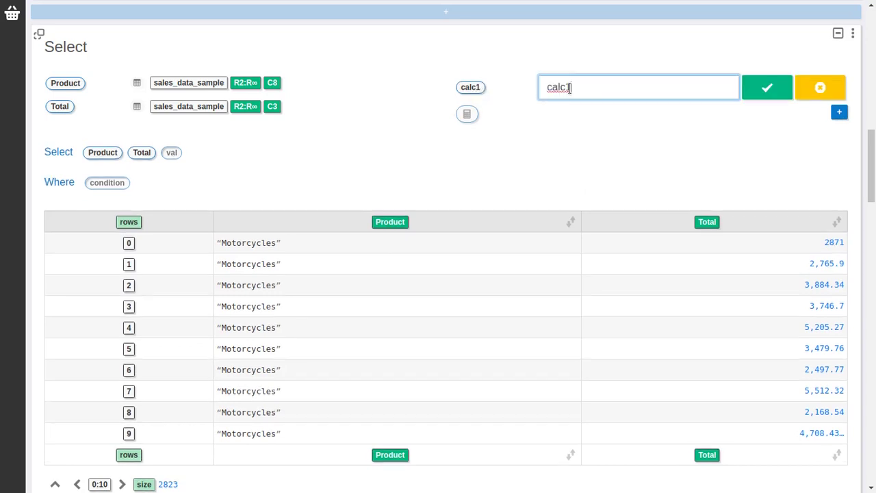
pyautogui.write('Total with VAT')
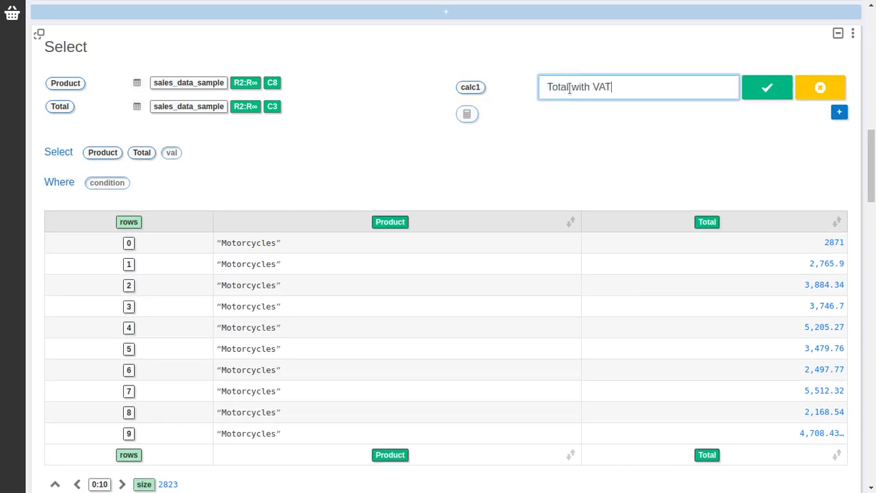
pyautogui.press('Return')
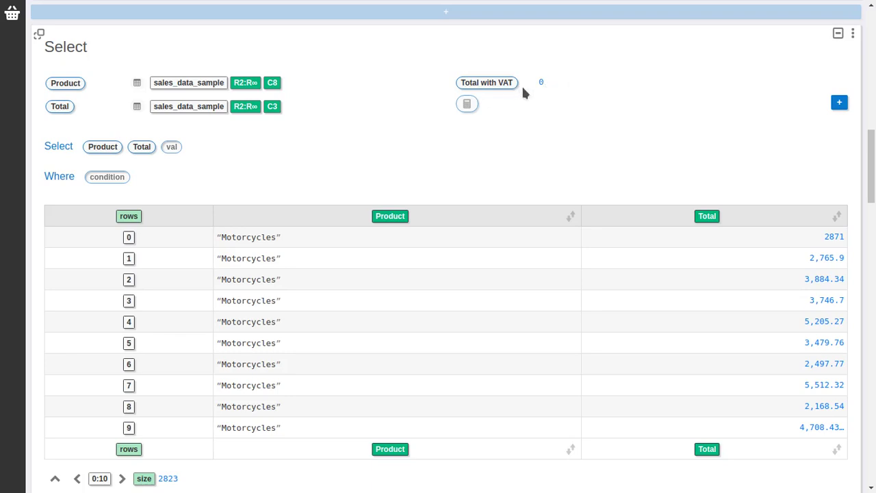
# Step: Define Total with VAT as Total × 1.19 and add it to the output columns
pyautogui.click(540, 84)
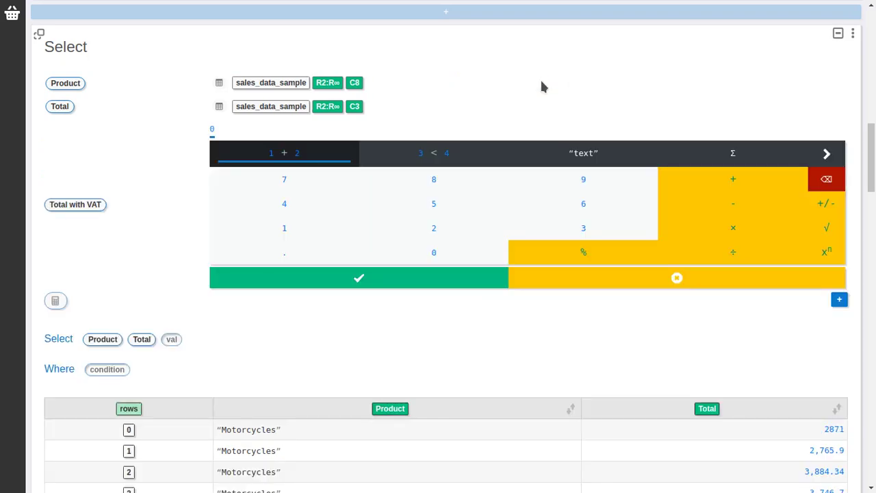
pyautogui.scroll(-1, 541, 88)
pyautogui.scroll(1, 541, 96)
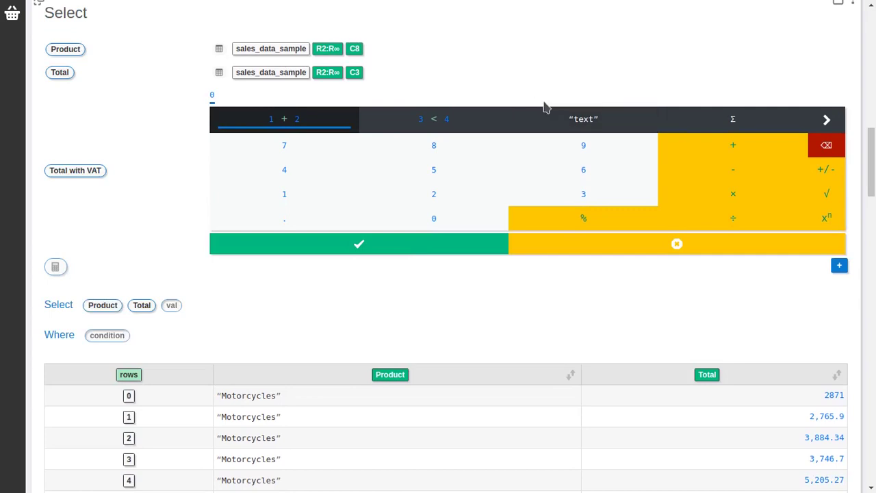
pyautogui.click(721, 195)
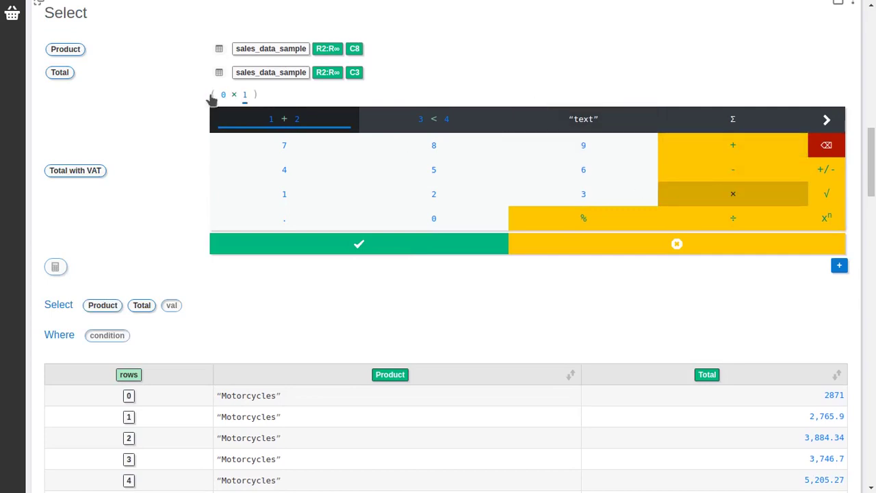
pyautogui.moveTo(59, 73); pyautogui.dragTo(228, 101)
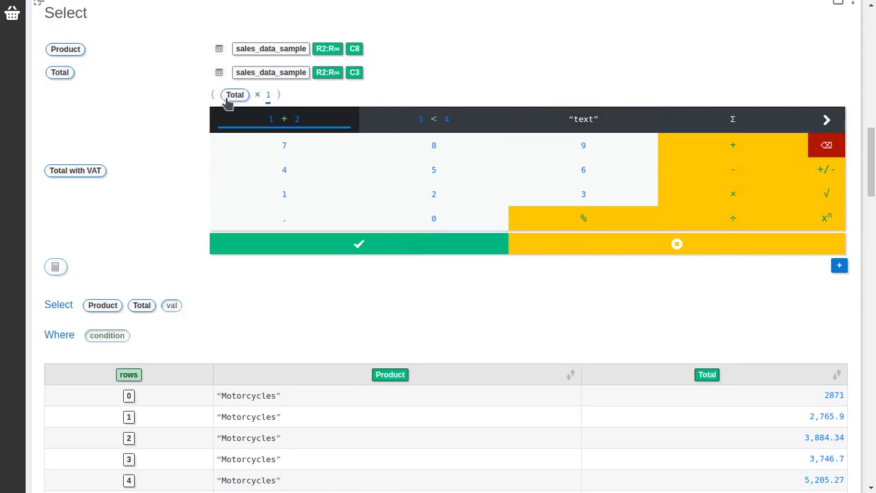
pyautogui.click(332, 203)
pyautogui.click(547, 153)
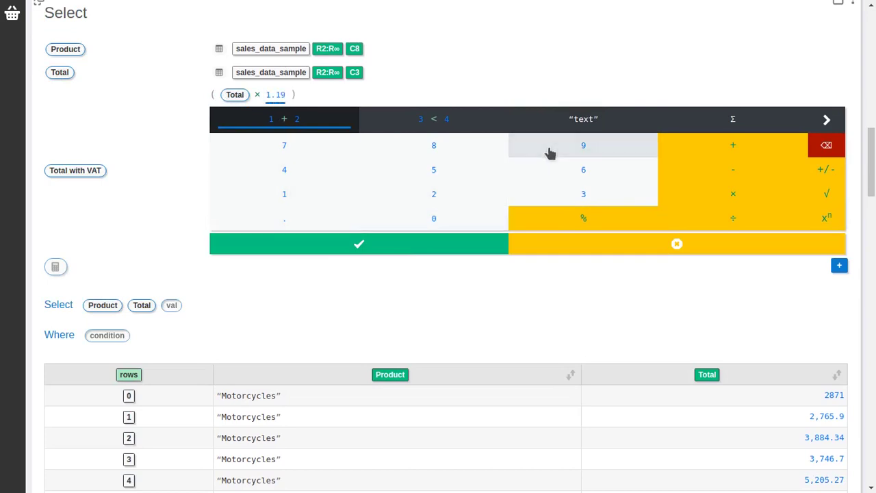
pyautogui.click(401, 243)
pyautogui.moveTo(499, 53); pyautogui.dragTo(174, 114)
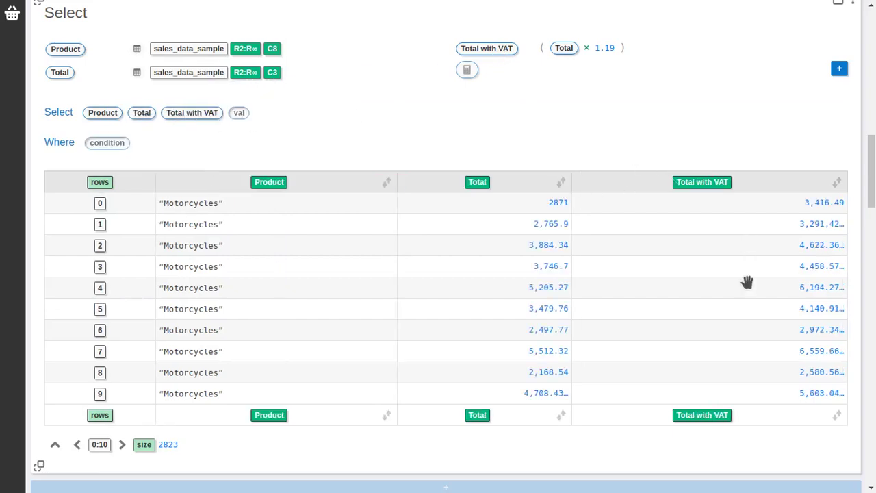
pyautogui.scroll(-2, 636, 118)
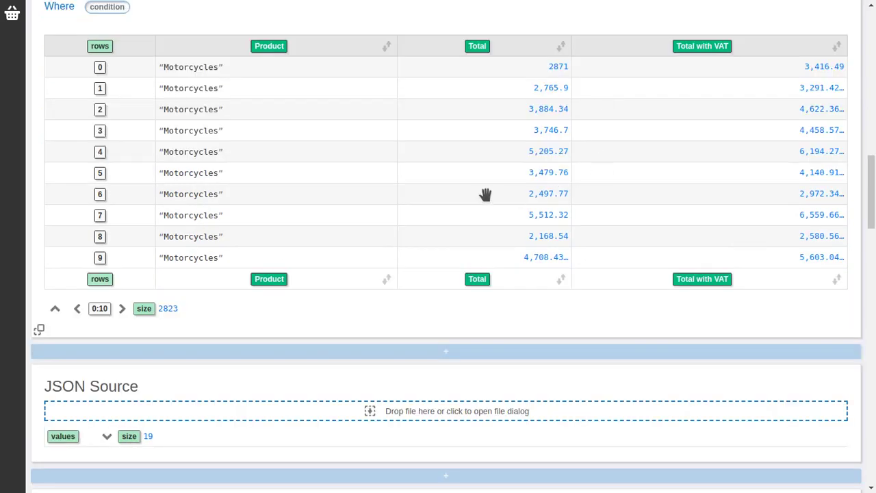
# Step: Make the Group By cell sum Attendance grouped by Home Team
pyautogui.scroll(3, 484, 194)
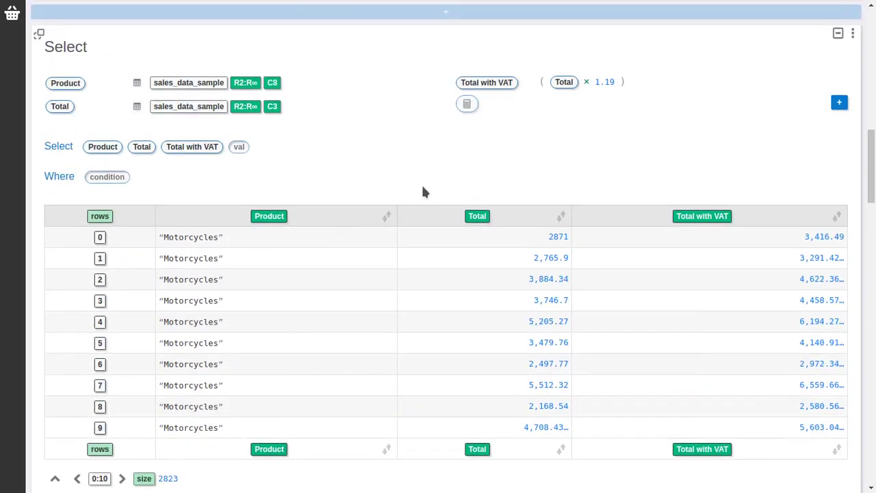
pyautogui.scroll(3, 422, 190)
pyautogui.scroll(4, 422, 191)
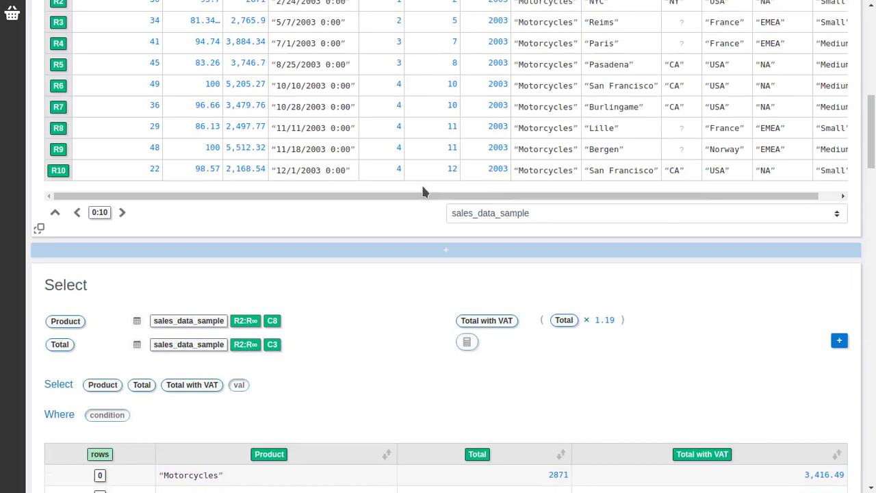
pyautogui.scroll(5, 421, 186)
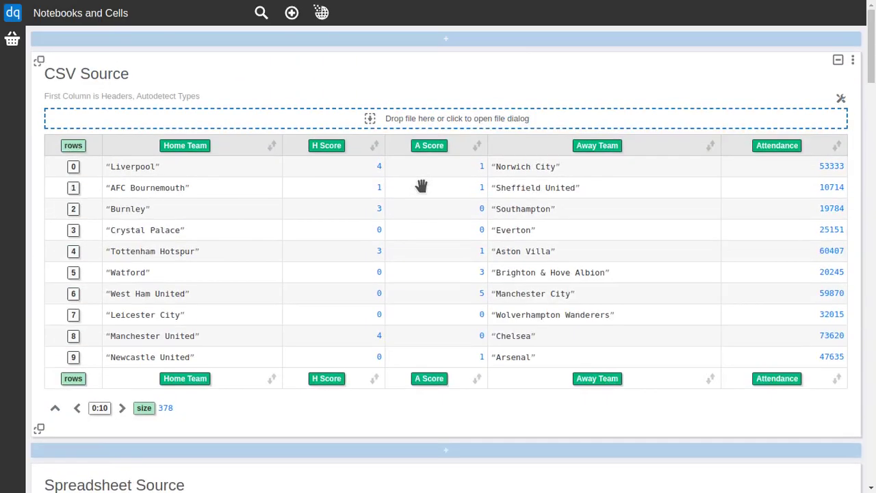
pyautogui.scroll(-2, 452, 180)
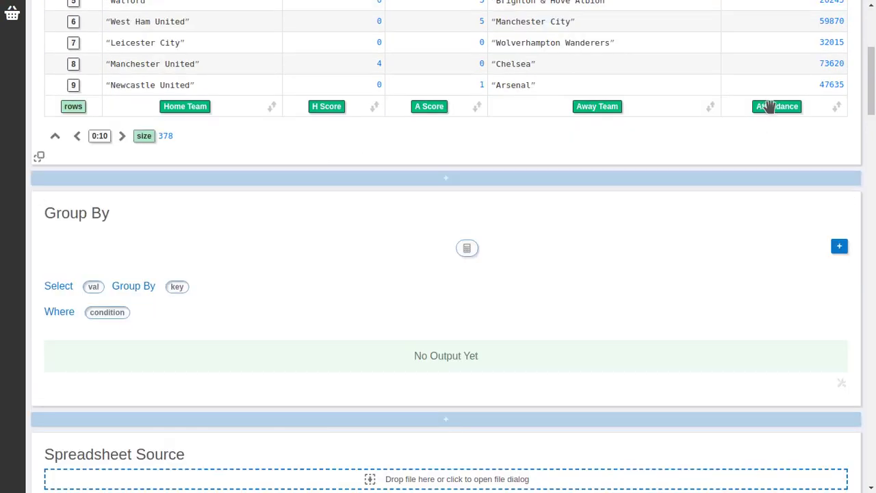
pyautogui.moveTo(767, 106); pyautogui.dragTo(96, 288)
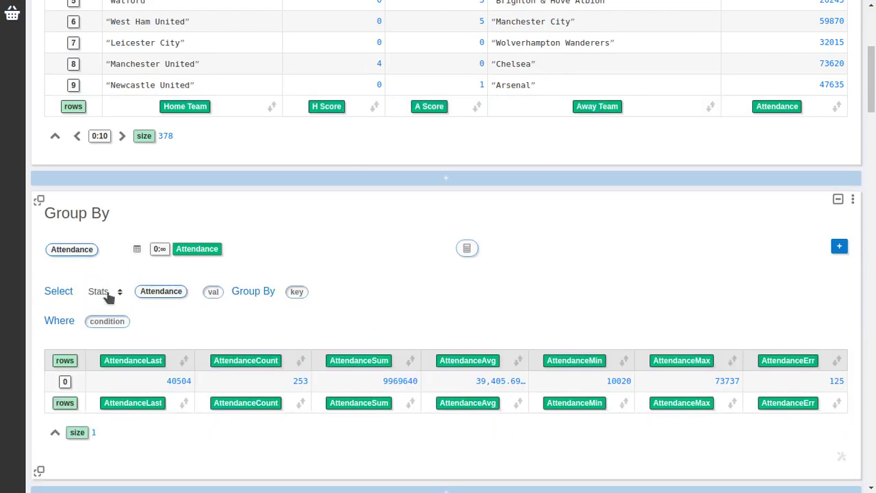
pyautogui.click(106, 293)
pyautogui.click(98, 374)
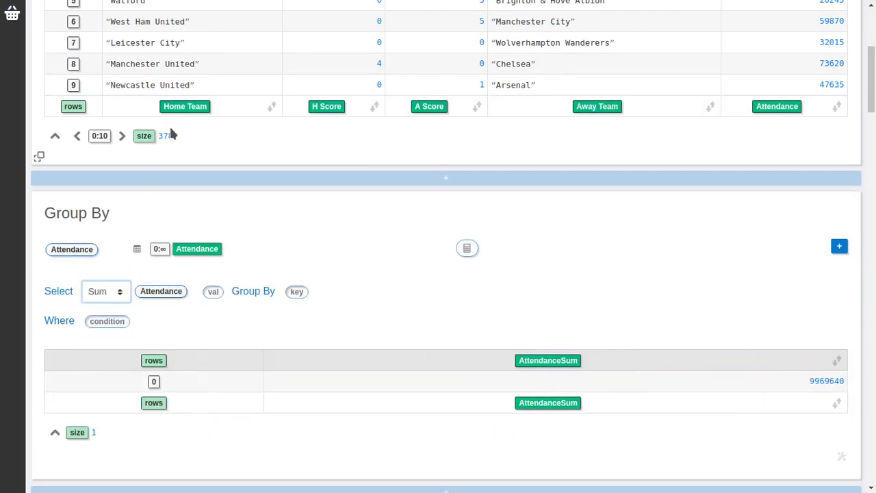
pyautogui.moveTo(185, 106); pyautogui.dragTo(298, 294)
# Step: Sort the teams by AttendanceSum from highest to lowest
pyautogui.scroll(-1, 643, 311)
pyautogui.scroll(-1, 616, 333)
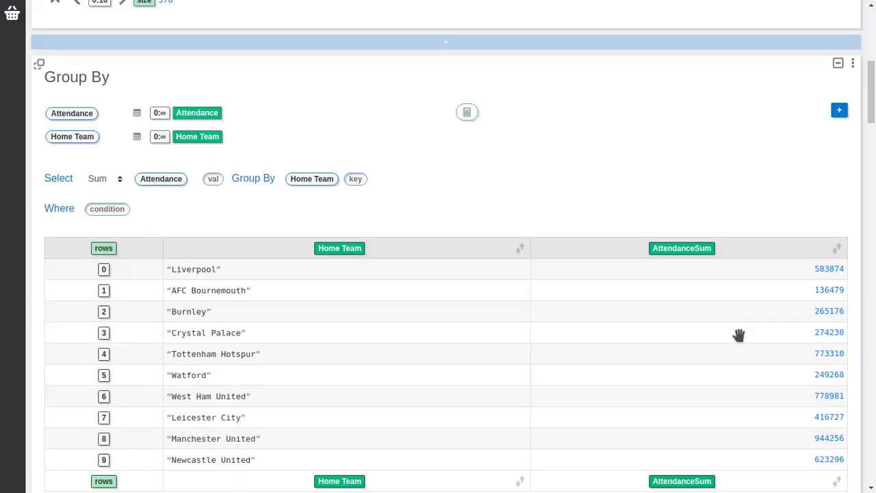
pyautogui.click(836, 248)
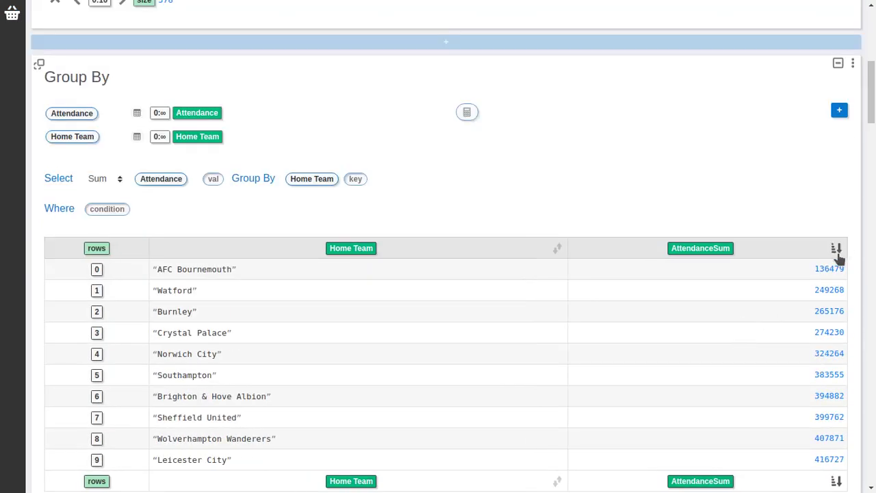
pyautogui.click(838, 251)
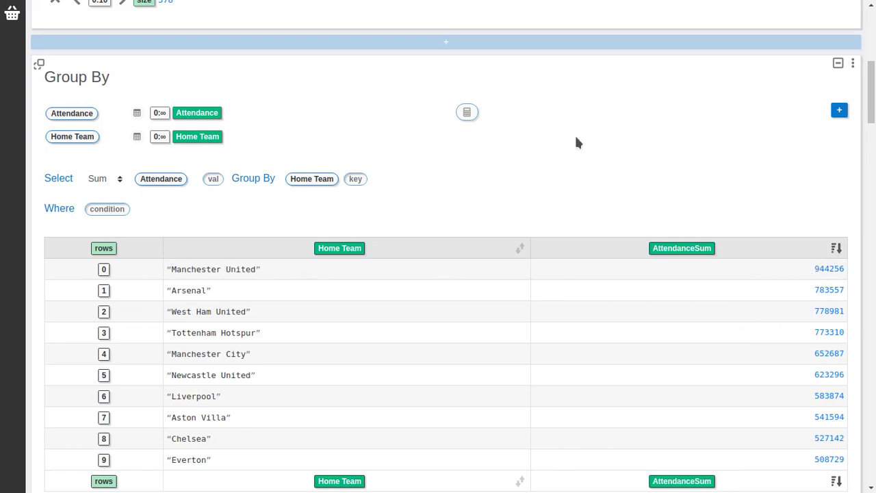
pyautogui.scroll(4, 498, 130)
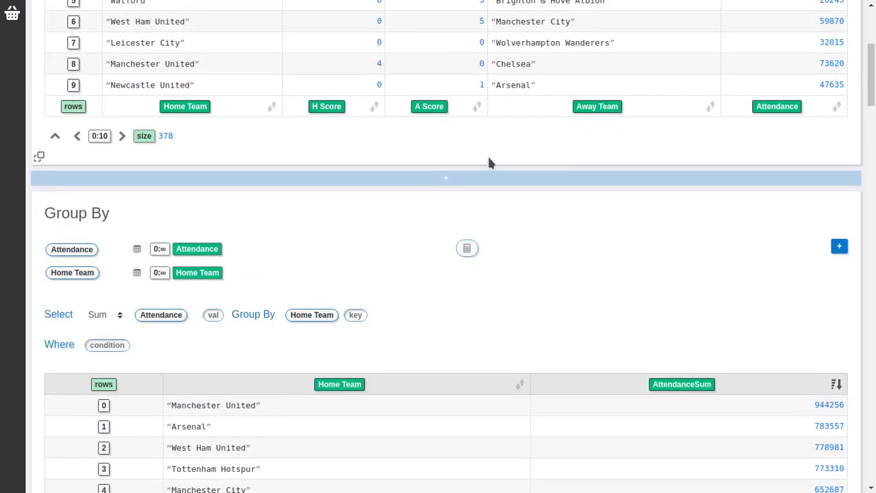
pyautogui.scroll(-9, 488, 154)
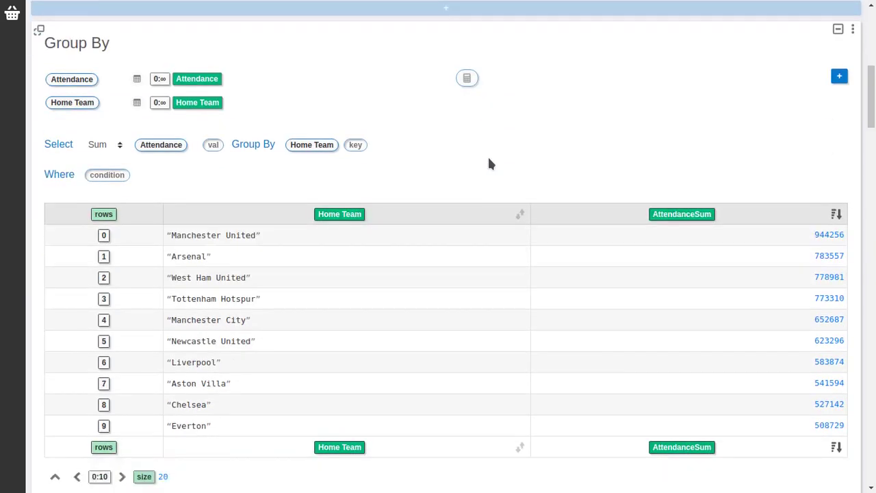
pyautogui.scroll(7, 487, 154)
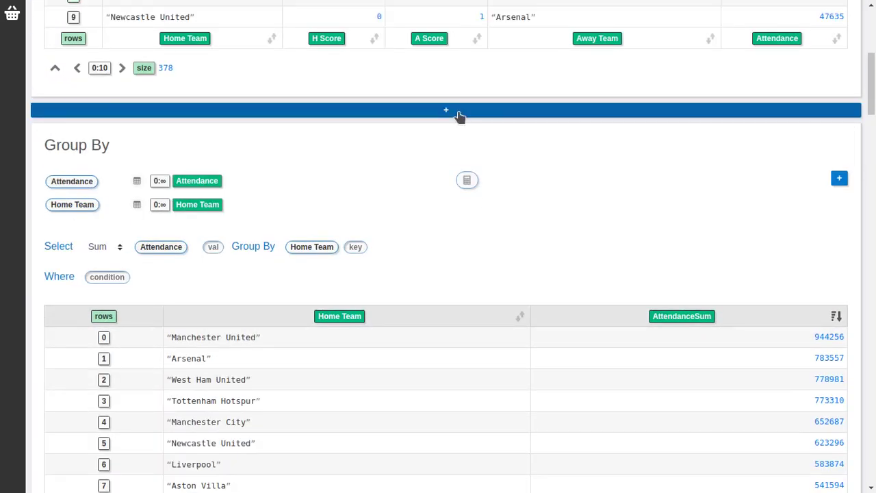
# Step: Insert a Multi Select cell above the Group By cell, below the football matches table
pyautogui.click(461, 112)
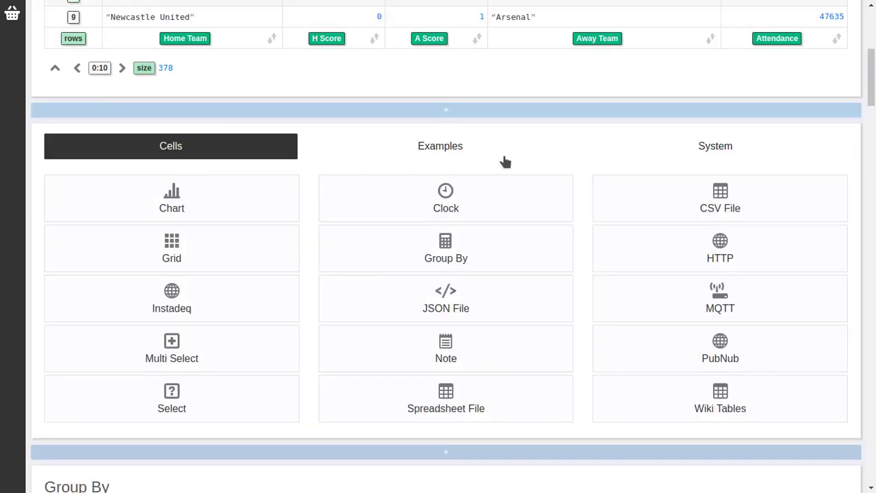
pyautogui.click(251, 354)
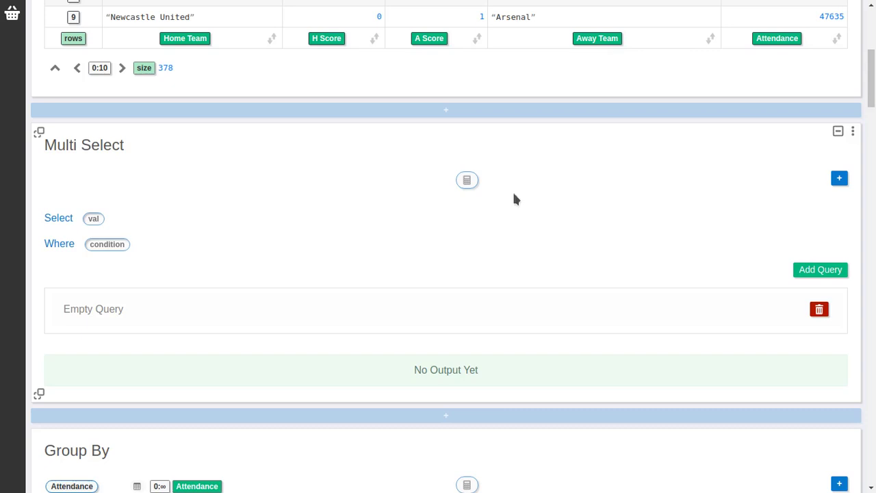
pyautogui.scroll(1, 539, 191)
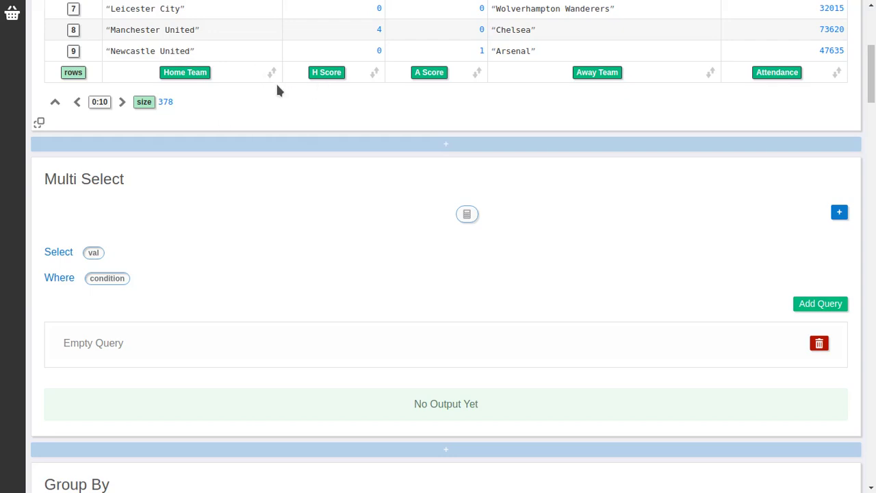
# Step: Select Home Team and H Score as the query's values
pyautogui.moveTo(196, 72); pyautogui.dragTo(94, 253)
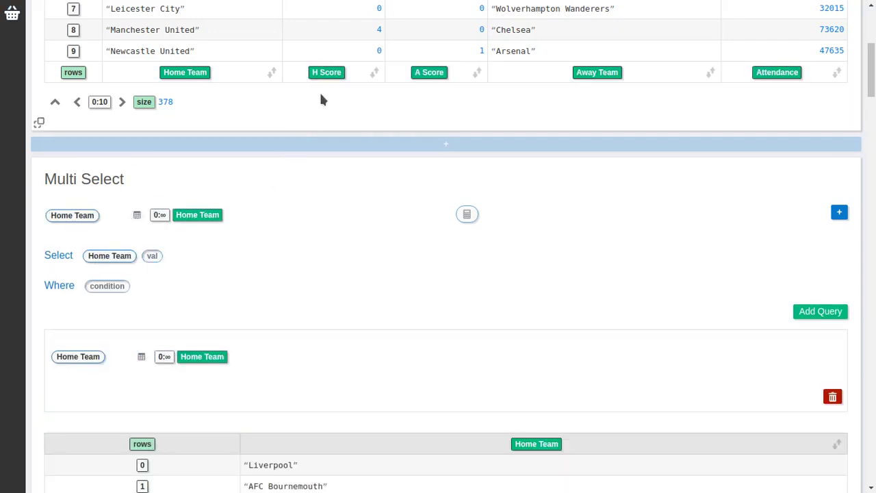
pyautogui.moveTo(323, 71); pyautogui.dragTo(152, 257)
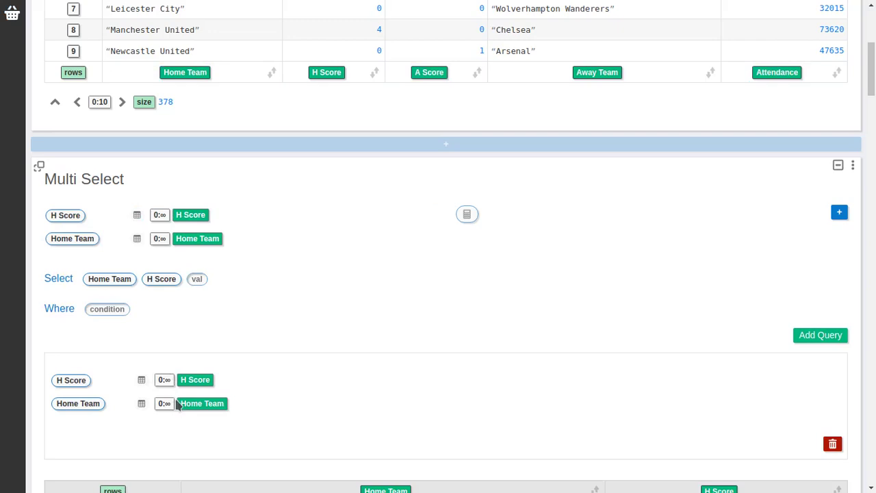
pyautogui.scroll(-1, 393, 370)
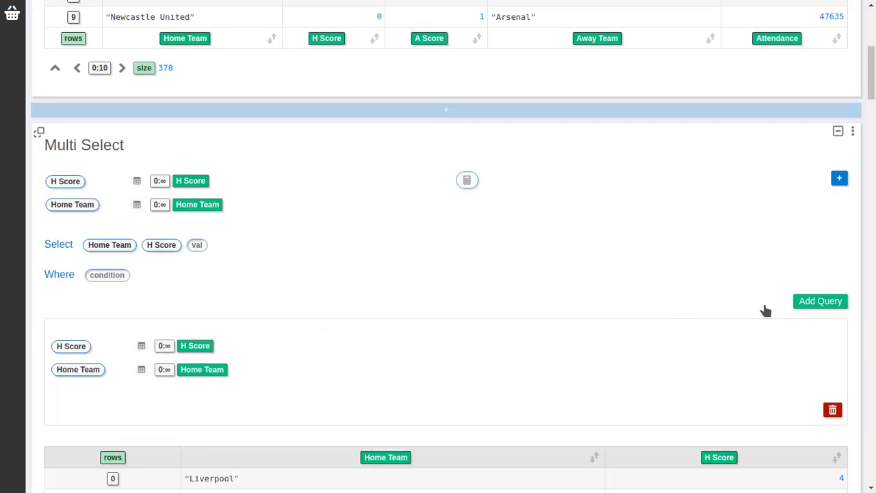
# Step: Point the second query at Away Team and A Score
pyautogui.click(808, 301)
pyautogui.scroll(-5, 550, 258)
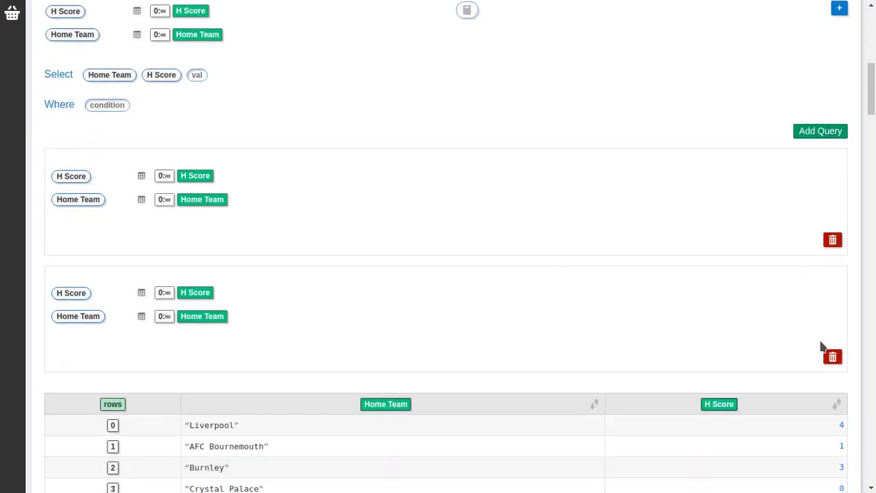
pyautogui.click(831, 356)
pyautogui.scroll(6, 593, 227)
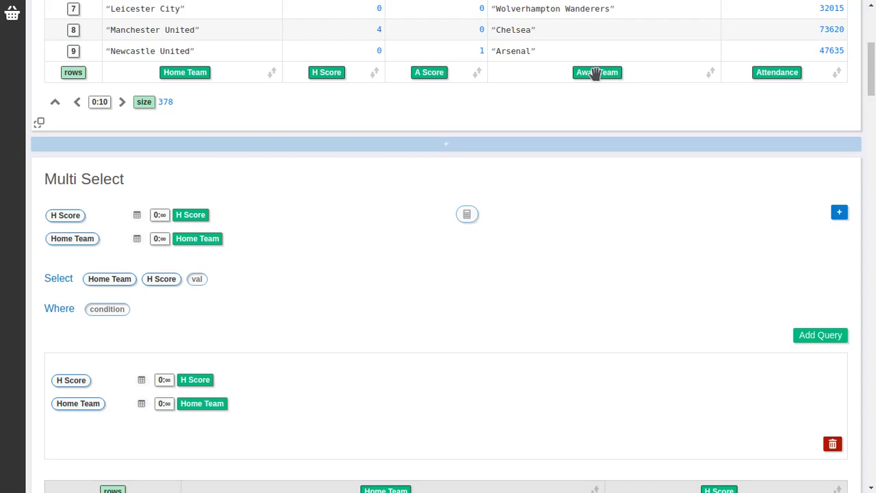
pyautogui.moveTo(597, 72); pyautogui.dragTo(251, 404)
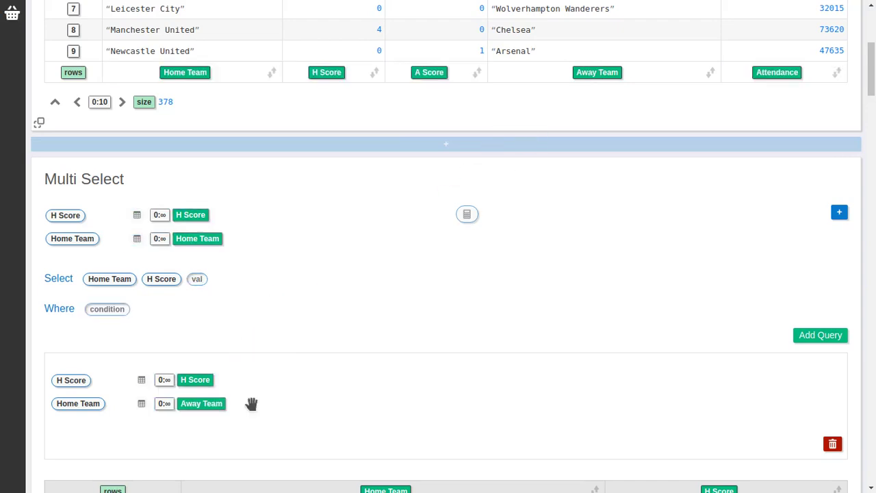
pyautogui.moveTo(432, 72); pyautogui.dragTo(206, 384)
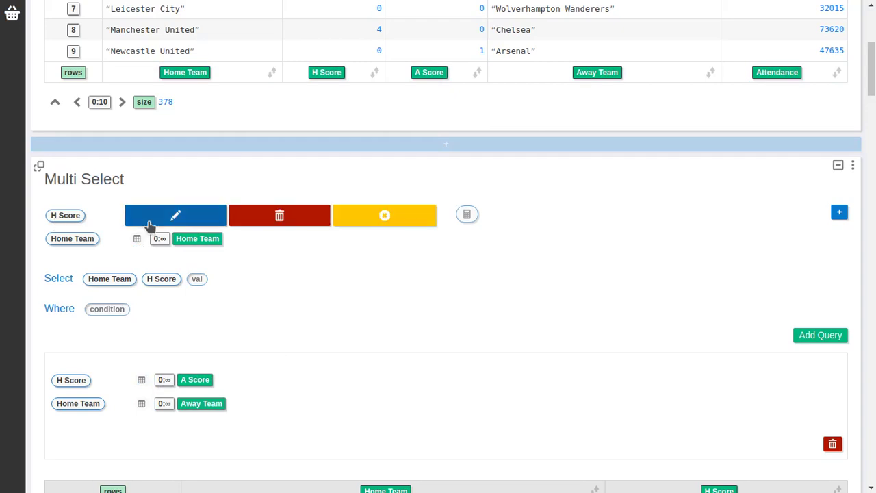
# Step: Rename the H Score field to Score and Home Team to Team
pyautogui.click(150, 227)
pyautogui.tripleClick(162, 217)
pyautogui.write('S')
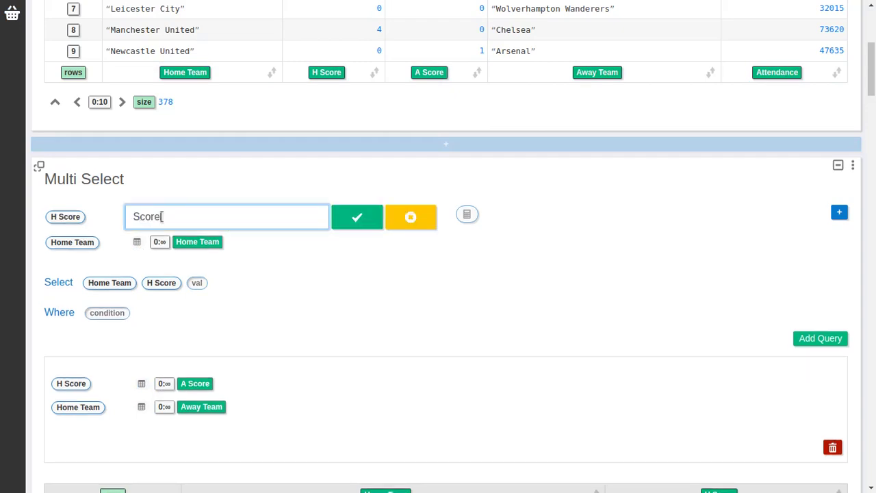
pyautogui.write('core')
pyautogui.press('Return')
pyautogui.click(87, 217)
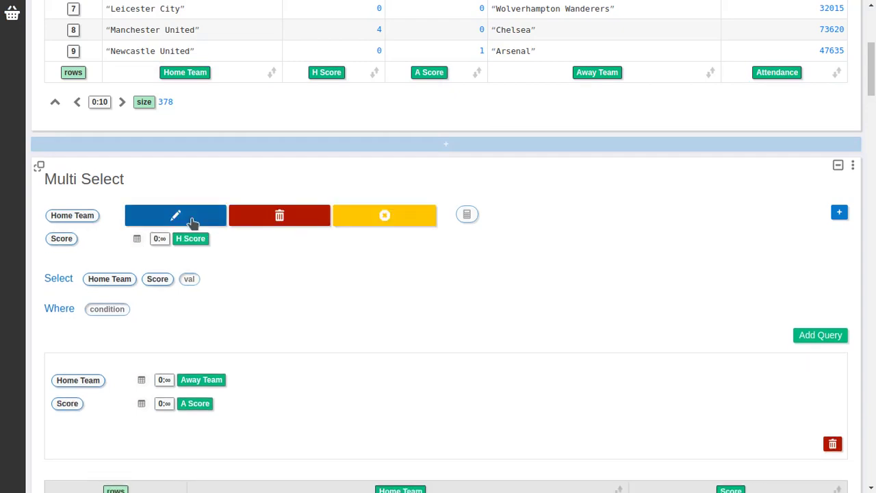
pyautogui.click(193, 222)
pyautogui.tripleClick(195, 217)
pyautogui.write('Team')
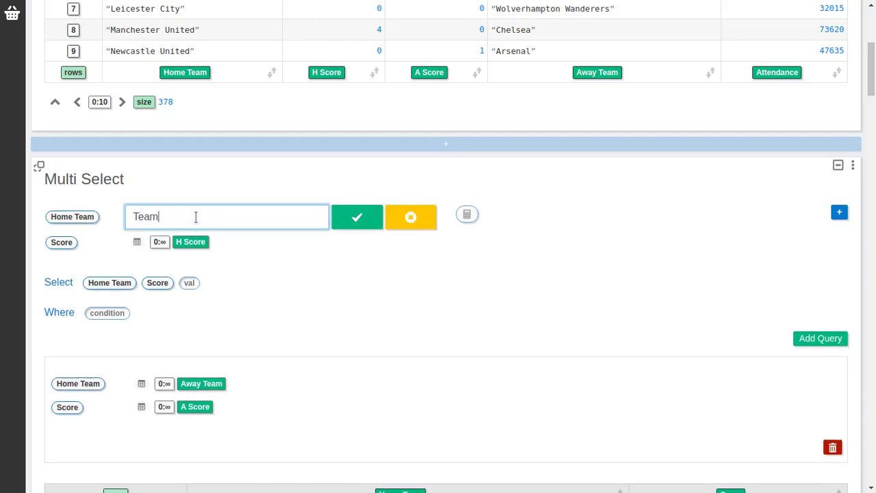
pyautogui.press('Return')
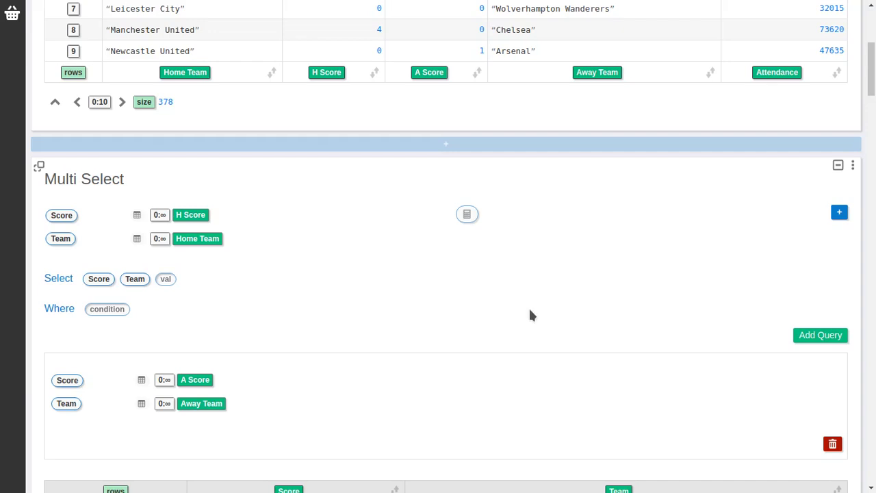
# Step: Add a calculated column to both queries and name it Type
pyautogui.click(839, 212)
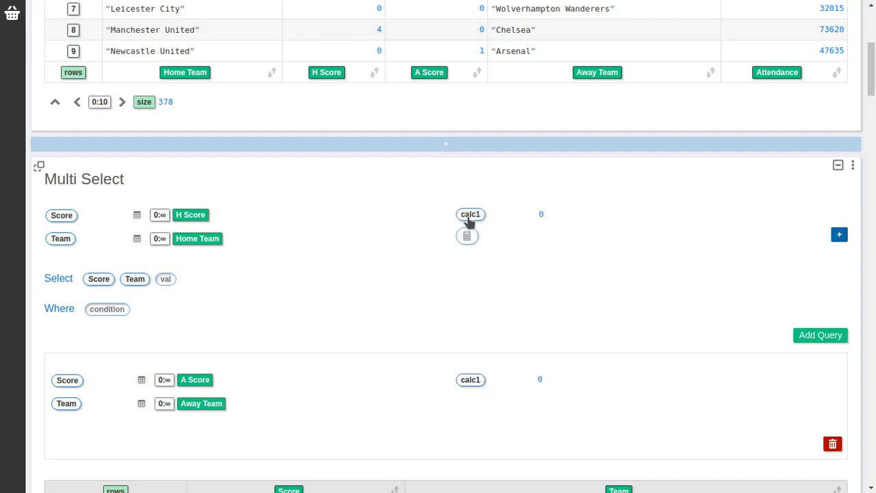
pyautogui.click(470, 215)
pyautogui.click(559, 216)
pyautogui.write('T')
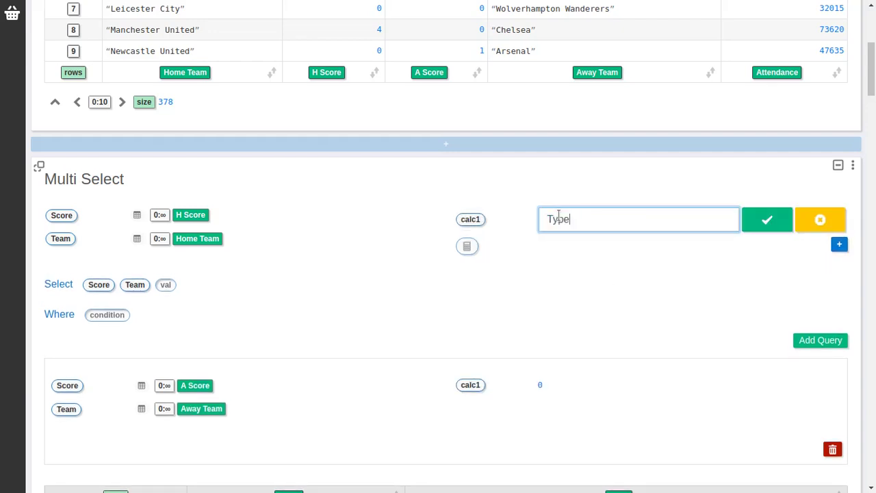
pyautogui.write('ype')
pyautogui.press('Return')
# Step: Set Type to the text Home in the first query and Away in the second
pyautogui.click(541, 216)
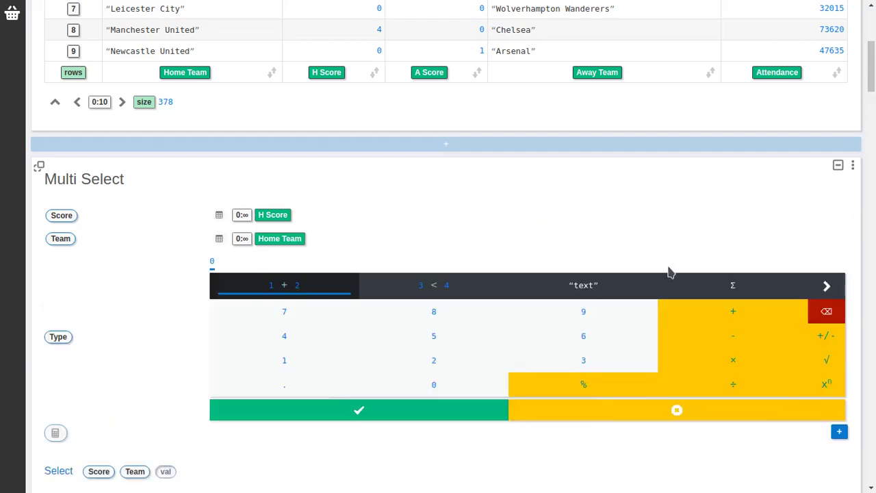
pyautogui.click(581, 293)
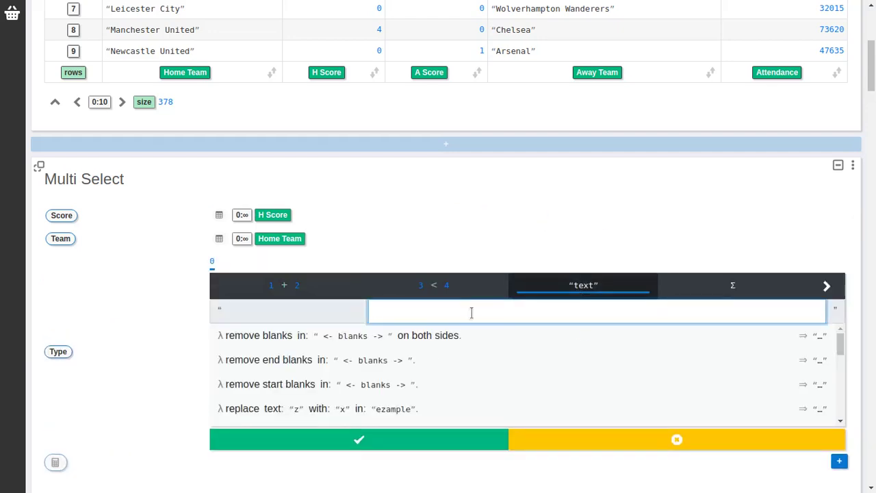
pyautogui.write('Home')
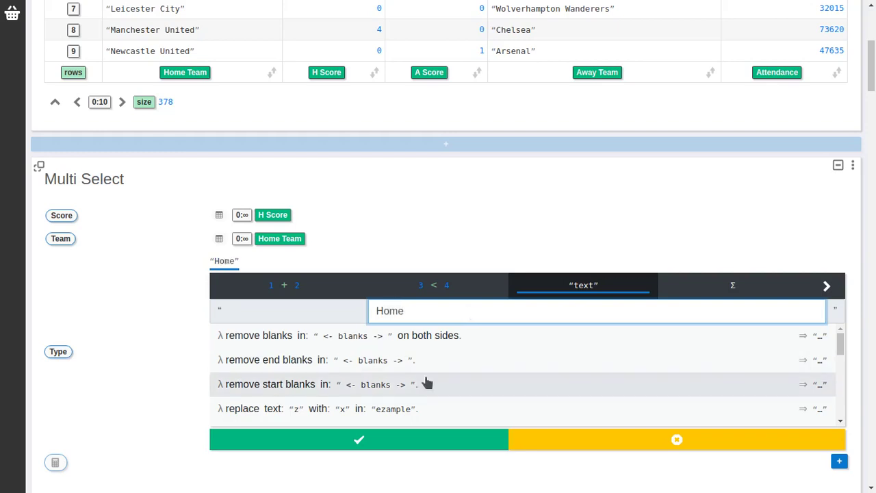
pyautogui.click(424, 442)
pyautogui.scroll(-2, 577, 314)
pyautogui.click(541, 281)
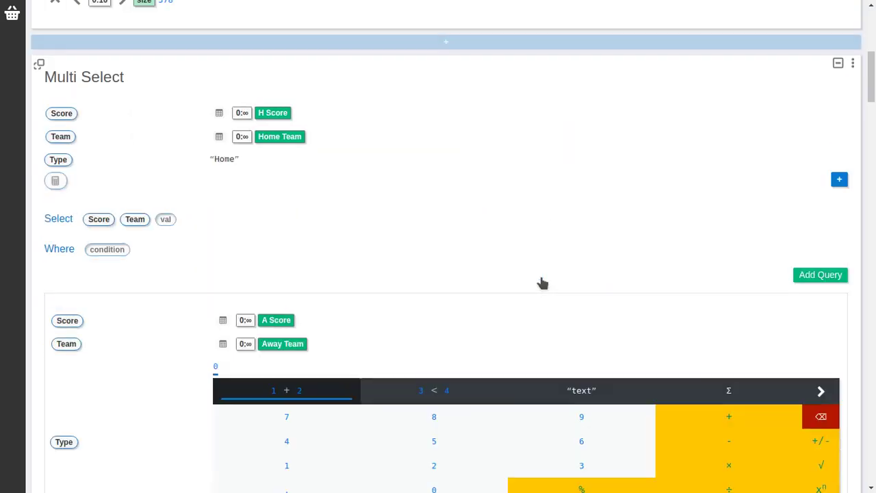
pyautogui.scroll(-2, 540, 282)
pyautogui.click(558, 298)
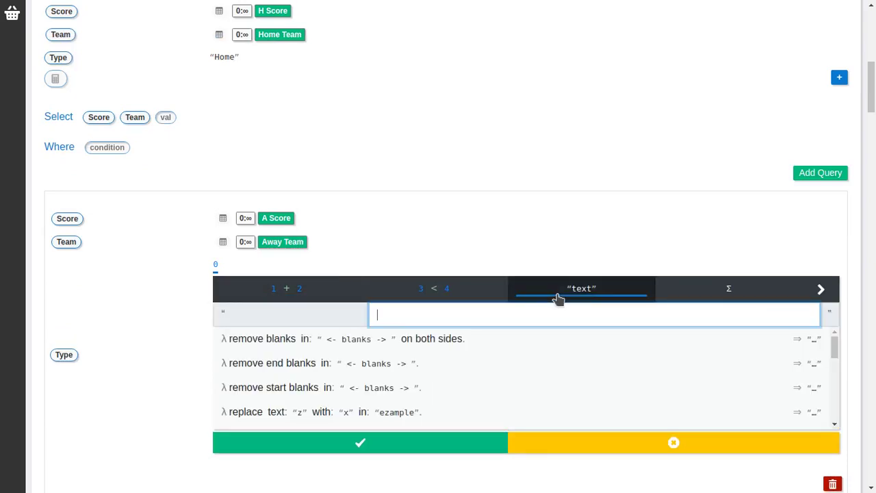
pyautogui.write('Away')
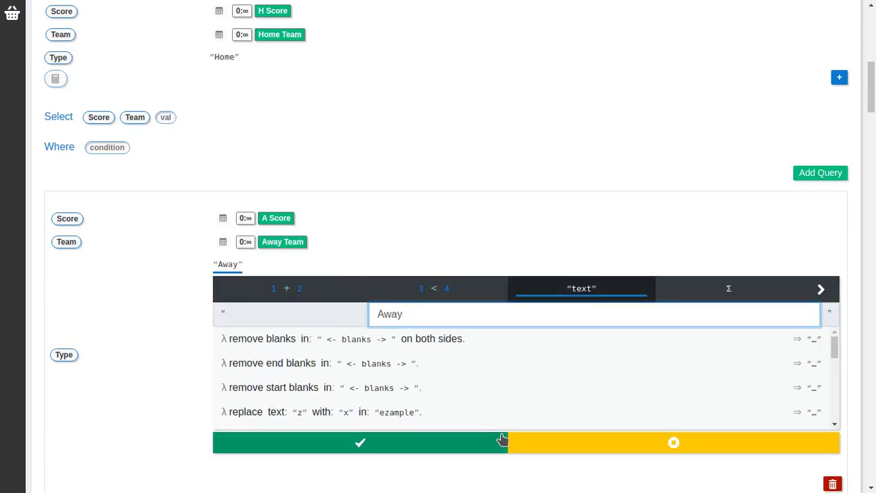
pyautogui.click(503, 442)
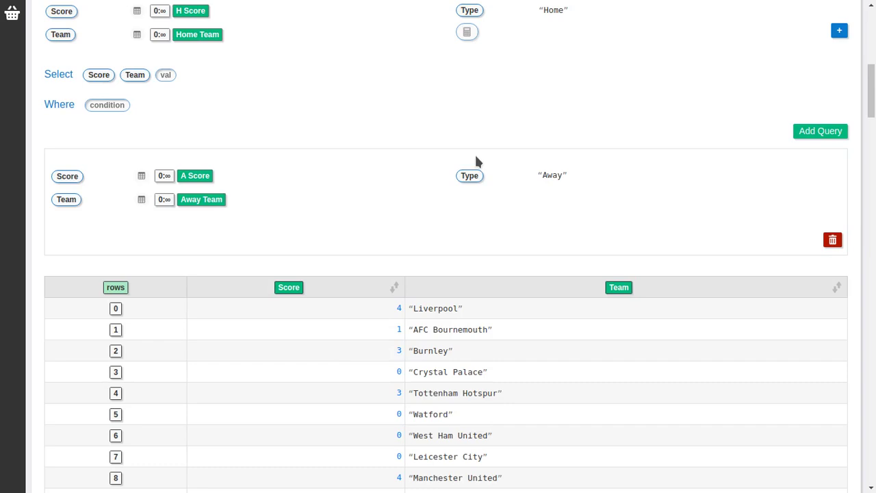
pyautogui.scroll(3, 532, 196)
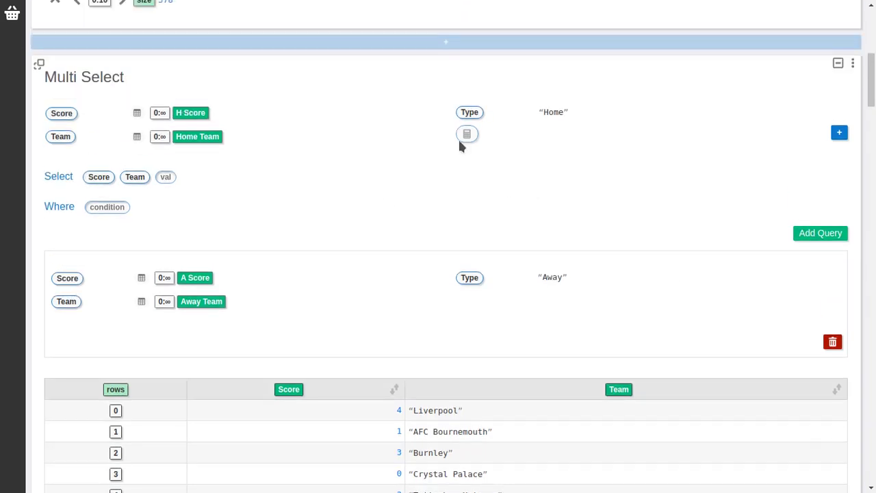
# Step: Add the Type column to the Multi Select results
pyautogui.moveTo(470, 112); pyautogui.dragTo(169, 176)
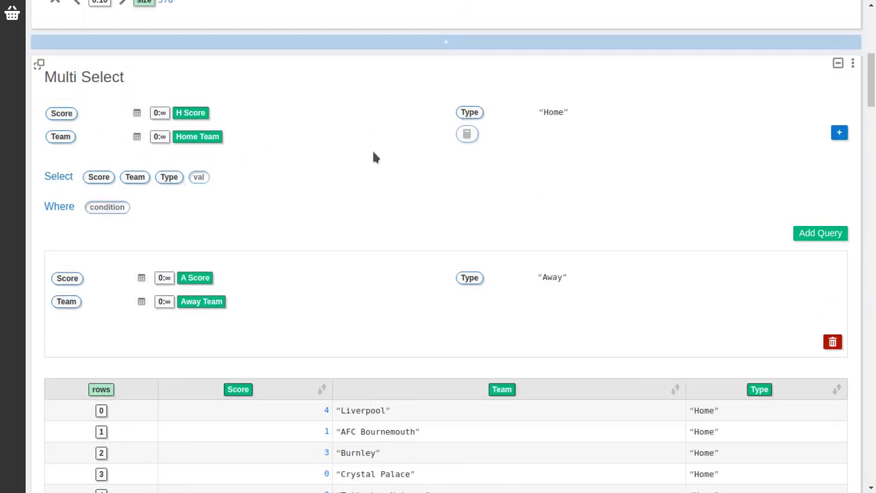
pyautogui.scroll(-4, 375, 158)
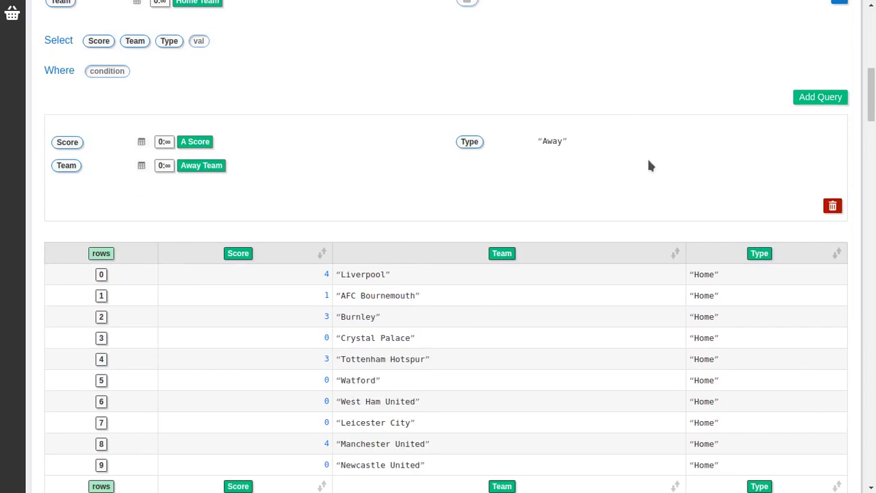
pyautogui.scroll(-1, 648, 161)
pyautogui.scroll(-1, 681, 176)
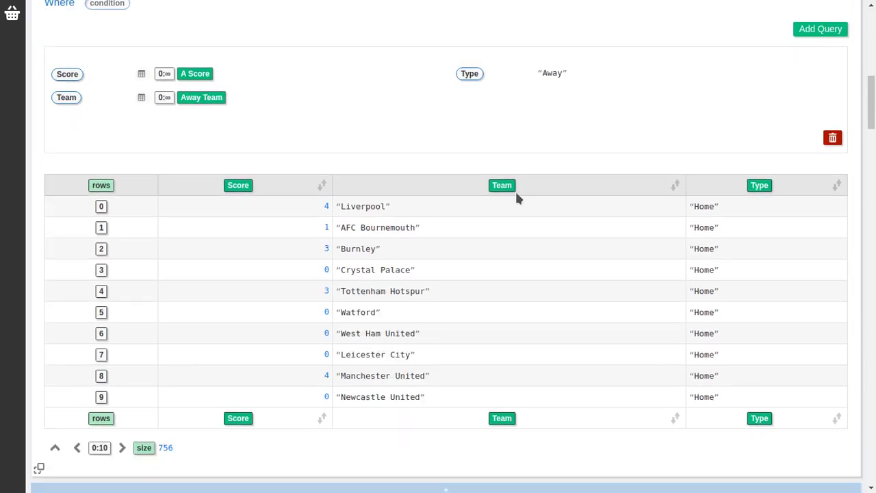
# Step: Reorder the result columns to Team, Type, Score
pyautogui.moveTo(503, 187); pyautogui.dragTo(204, 194)
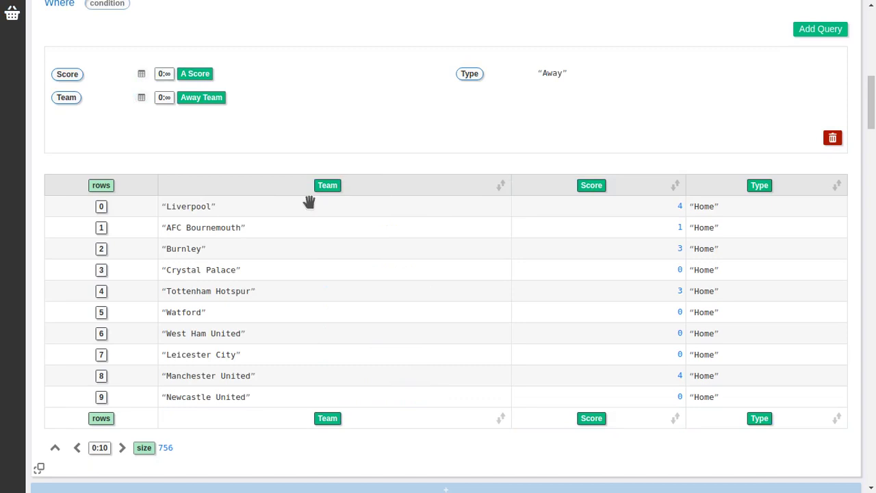
pyautogui.moveTo(751, 180); pyautogui.dragTo(555, 187)
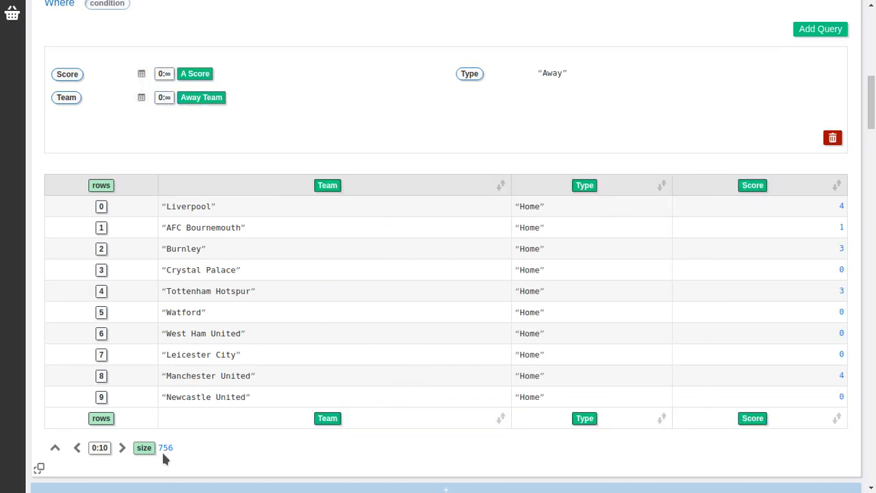
pyautogui.scroll(5, 190, 434)
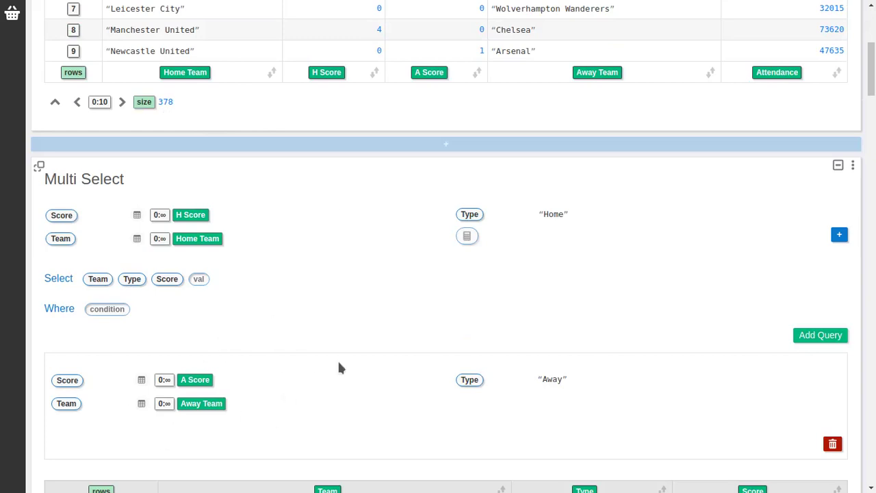
pyautogui.scroll(-1, 359, 312)
pyautogui.scroll(-2, 385, 219)
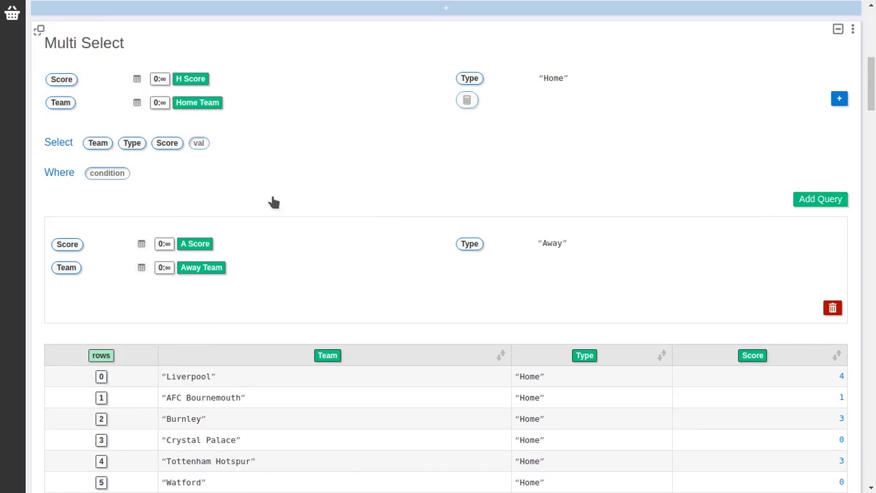
pyautogui.scroll(2, 270, 198)
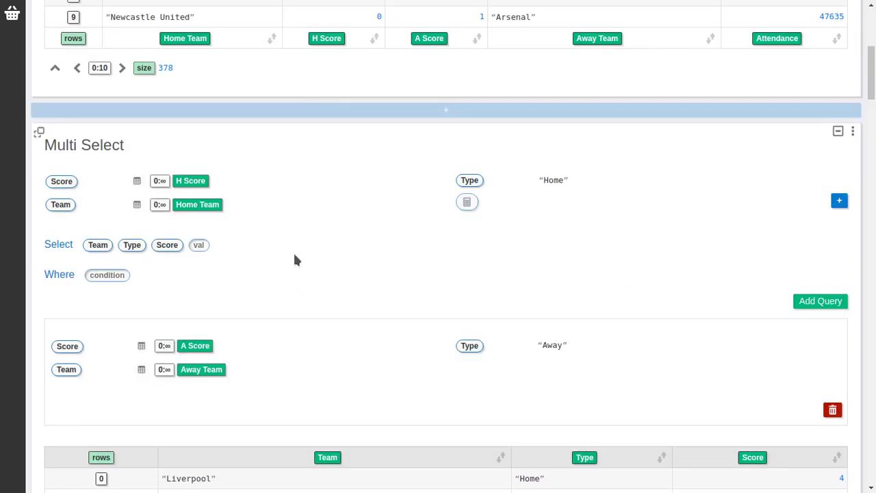
pyautogui.scroll(1, 295, 261)
pyautogui.scroll(-3, 306, 254)
pyautogui.scroll(-1, 392, 217)
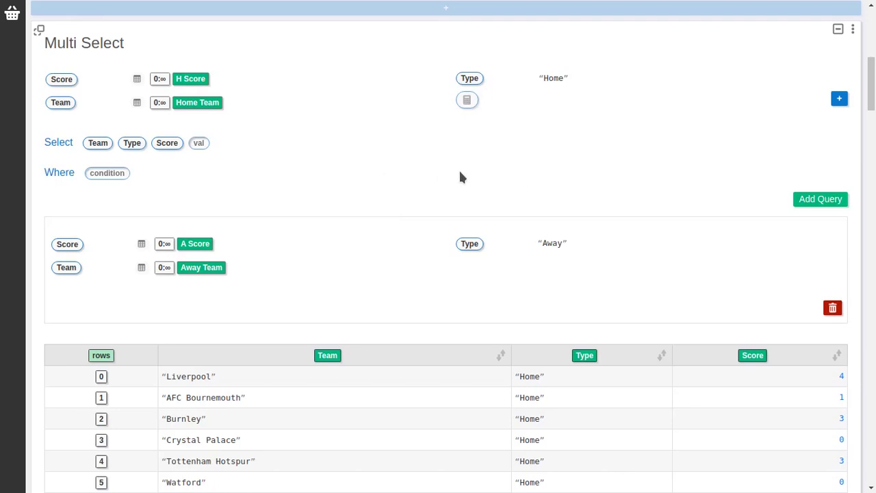
pyautogui.scroll(-10, 433, 166)
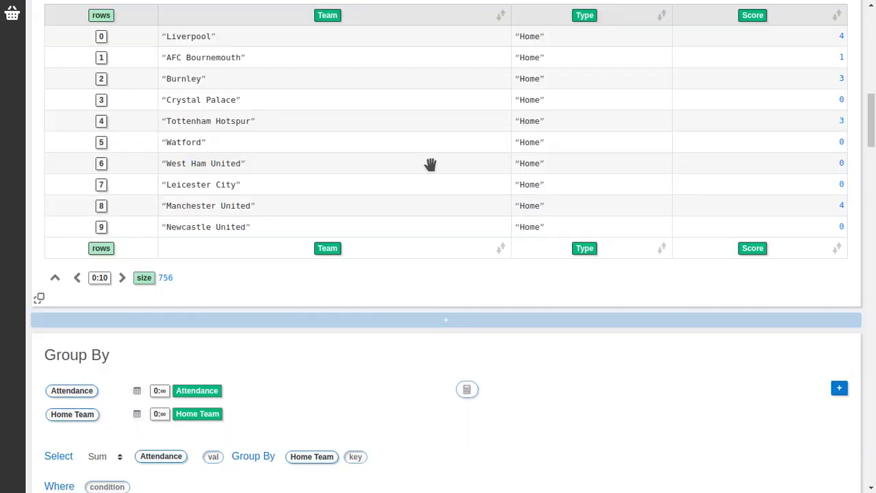
# Step: Add a Group By cell that sums Score per Team
pyautogui.click(401, 319)
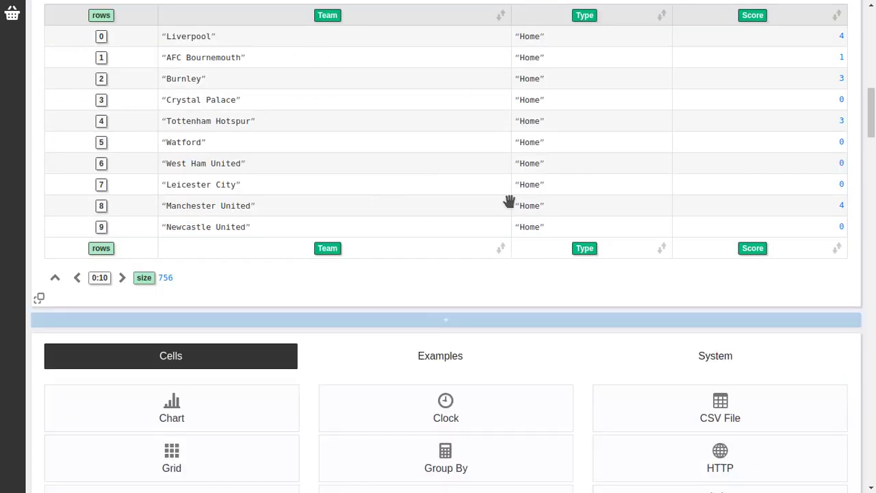
pyautogui.scroll(-3, 511, 202)
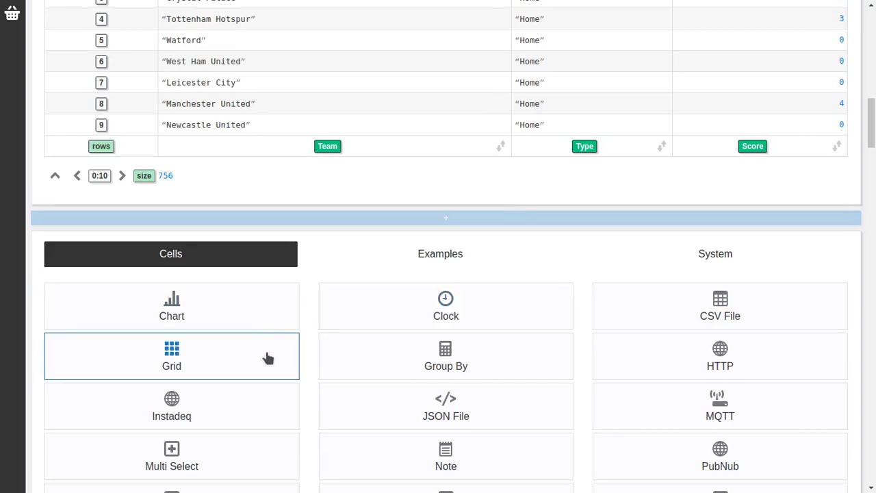
pyautogui.click(398, 367)
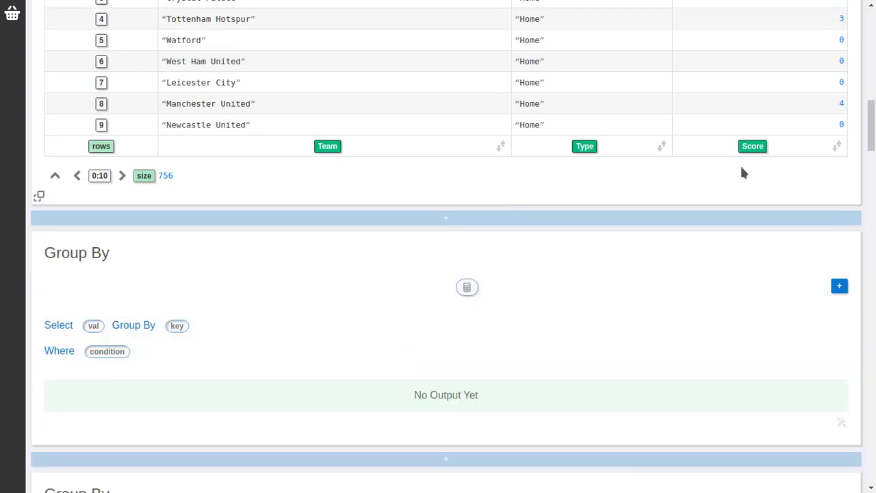
pyautogui.moveTo(753, 145); pyautogui.dragTo(103, 328)
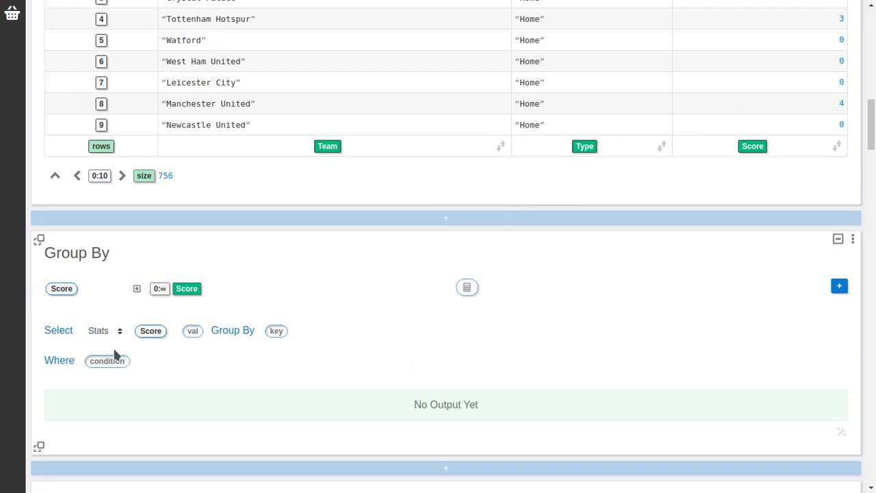
pyautogui.click(114, 334)
pyautogui.click(108, 413)
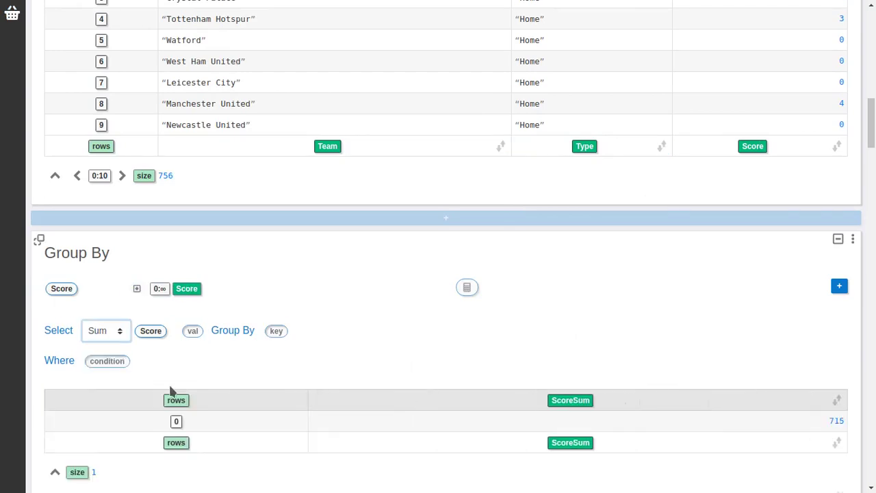
pyautogui.moveTo(333, 147); pyautogui.dragTo(276, 330)
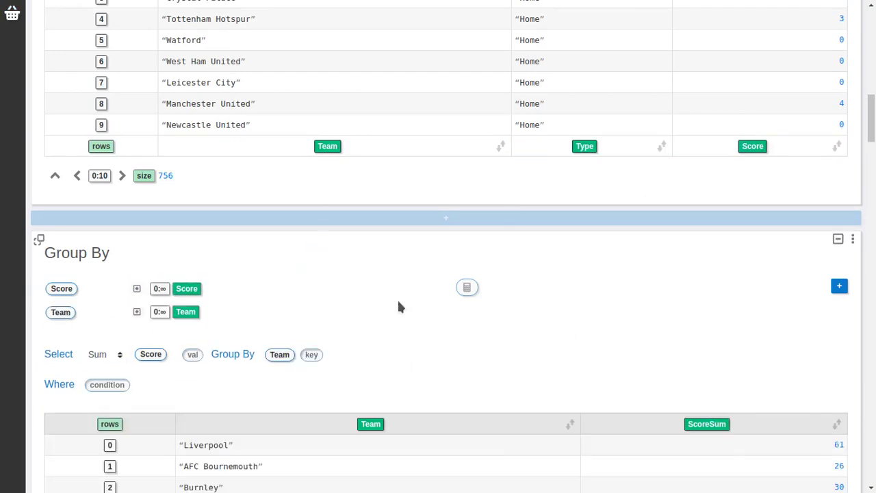
# Step: Sort the teams by ScoreSum in descending order
pyautogui.scroll(-3, 471, 302)
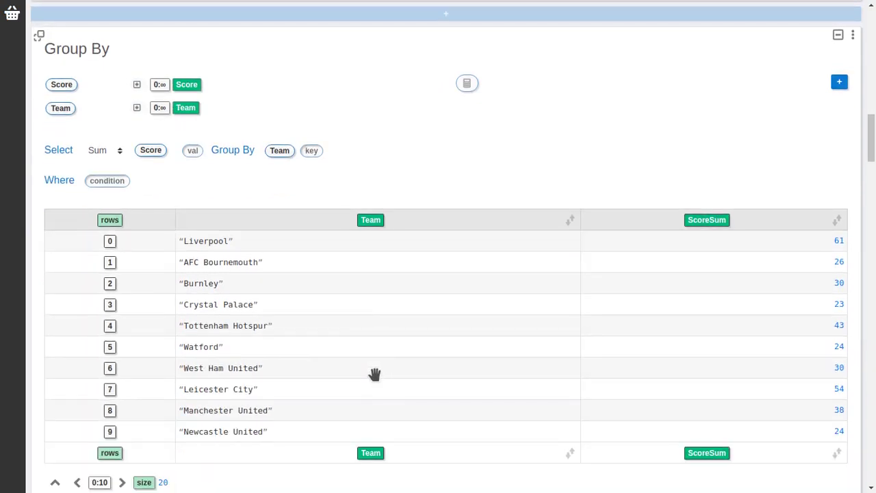
pyautogui.click(838, 223)
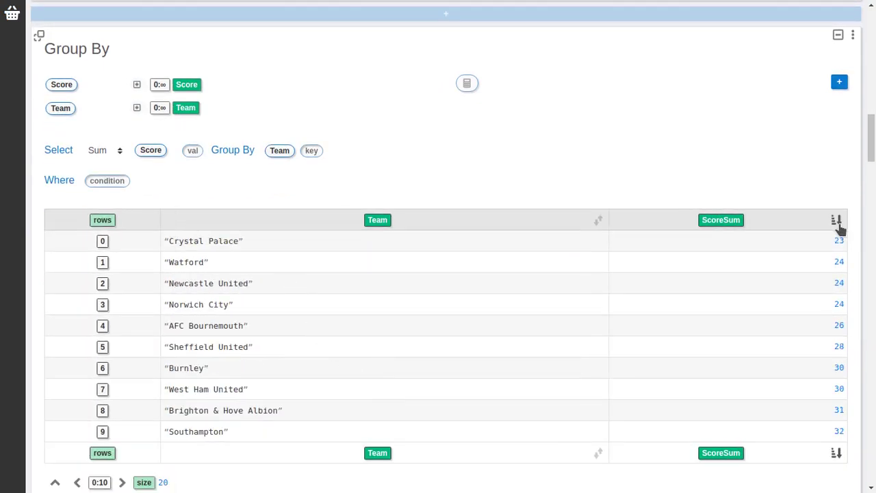
pyautogui.click(838, 226)
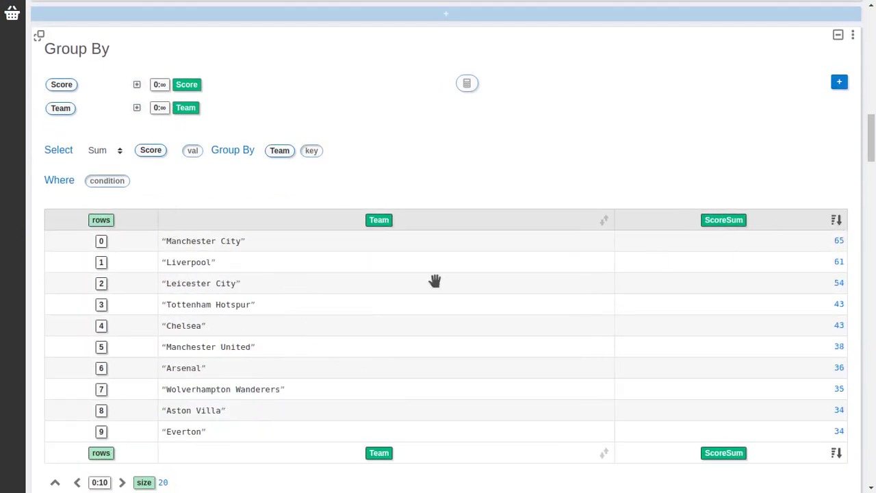
# Step: Add Type as a Group By key next to Team, sorting rows by Team, then Away before Home
pyautogui.scroll(2, 601, 258)
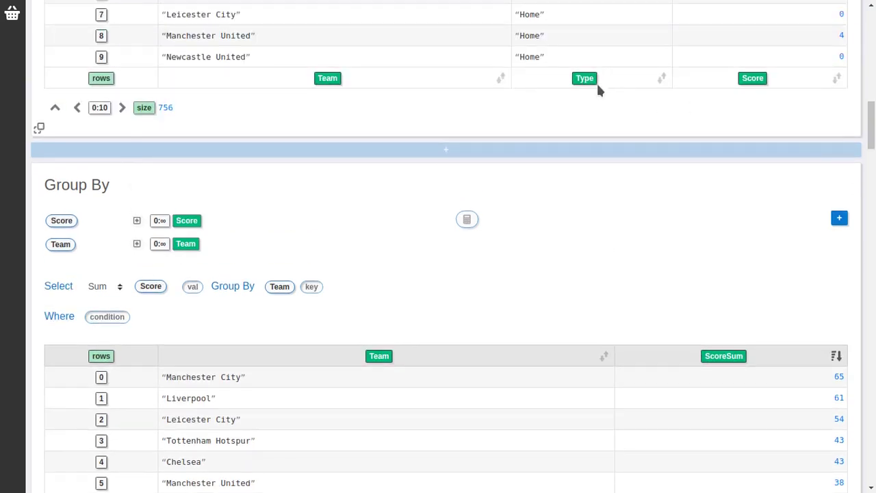
pyautogui.moveTo(589, 79); pyautogui.dragTo(309, 287)
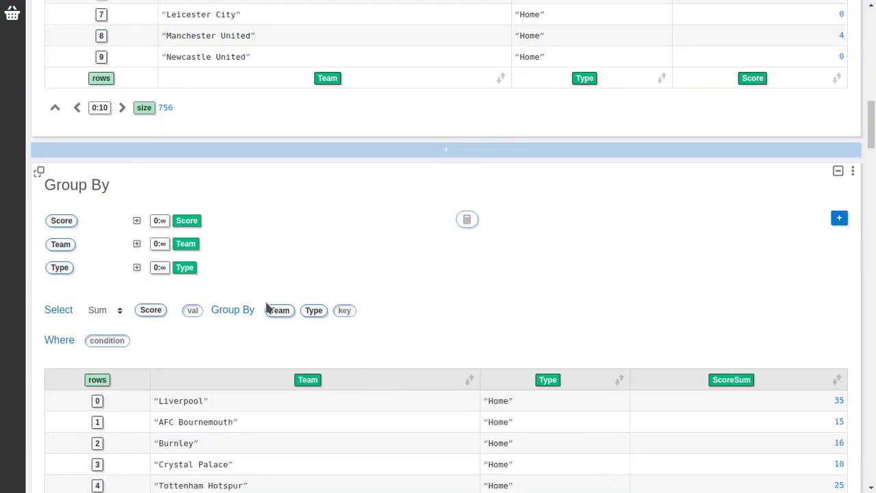
pyautogui.scroll(-2, 532, 278)
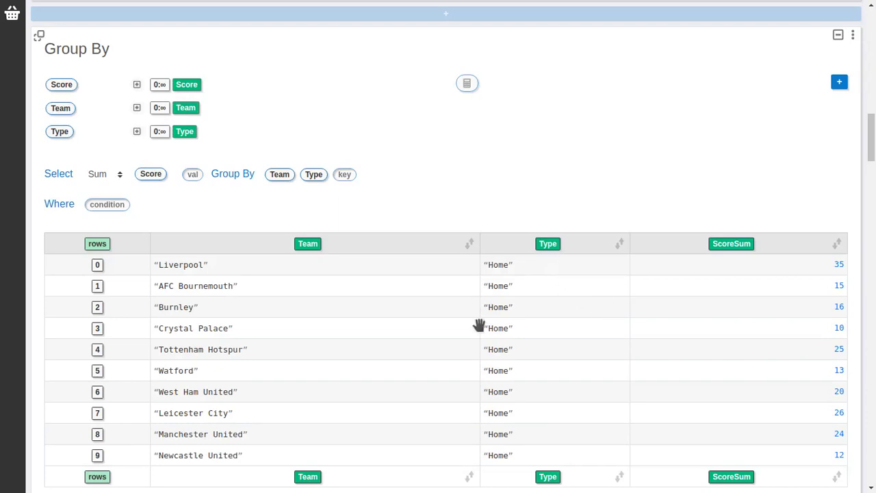
pyautogui.click(470, 246)
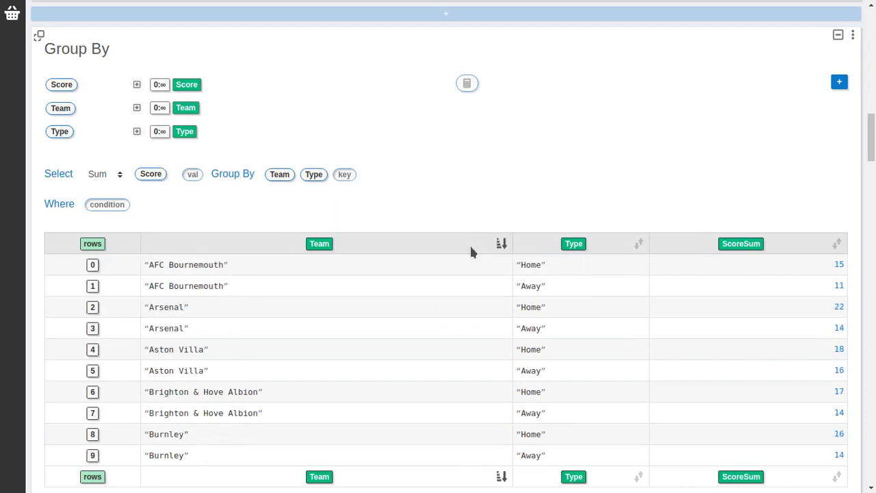
pyautogui.click(638, 244)
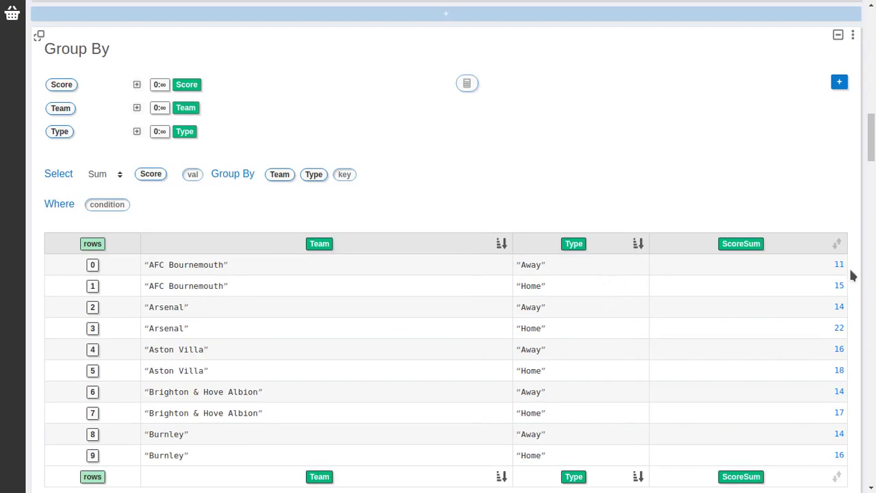
pyautogui.scroll(-3, 667, 147)
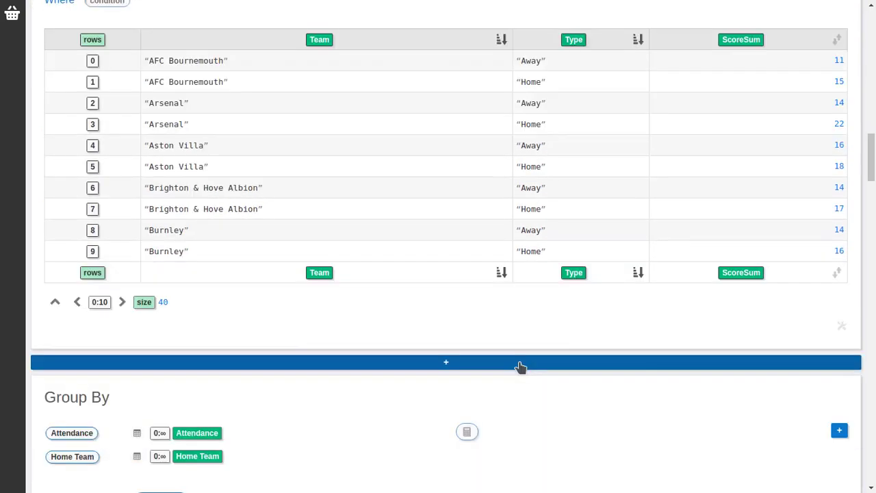
# Step: Add a Chart cell with ScoreSum as the value and Team as the key
pyautogui.click(520, 363)
pyautogui.scroll(-2, 548, 205)
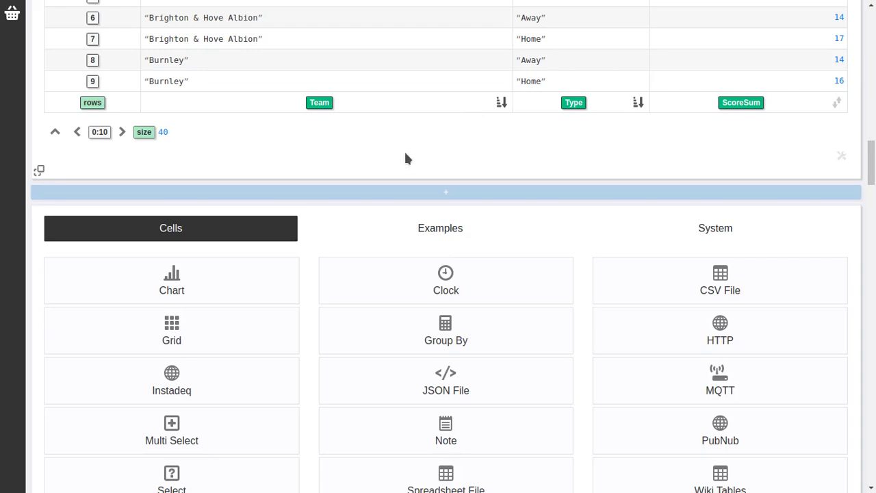
pyautogui.scroll(-2, 405, 159)
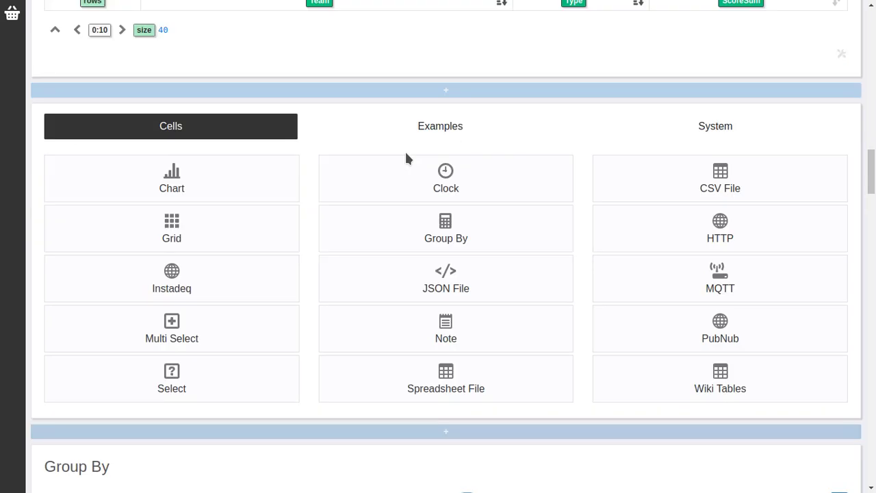
pyautogui.click(255, 182)
pyautogui.scroll(2, 405, 184)
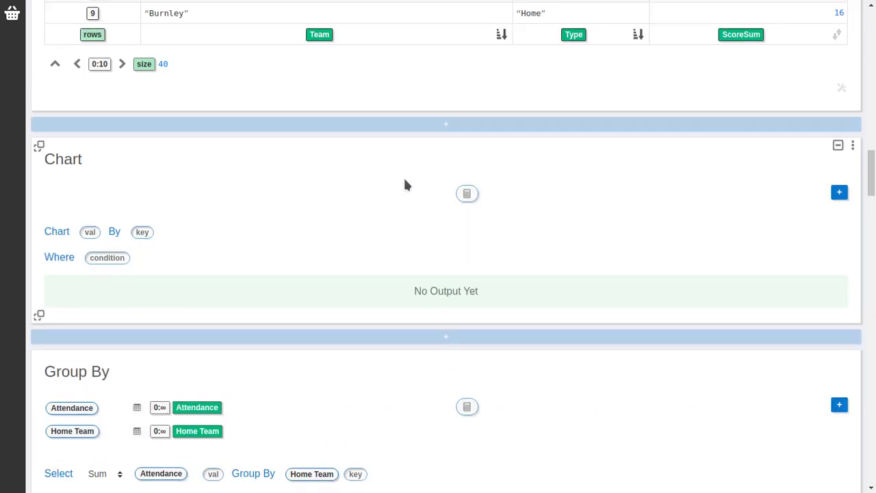
pyautogui.scroll(1, 405, 184)
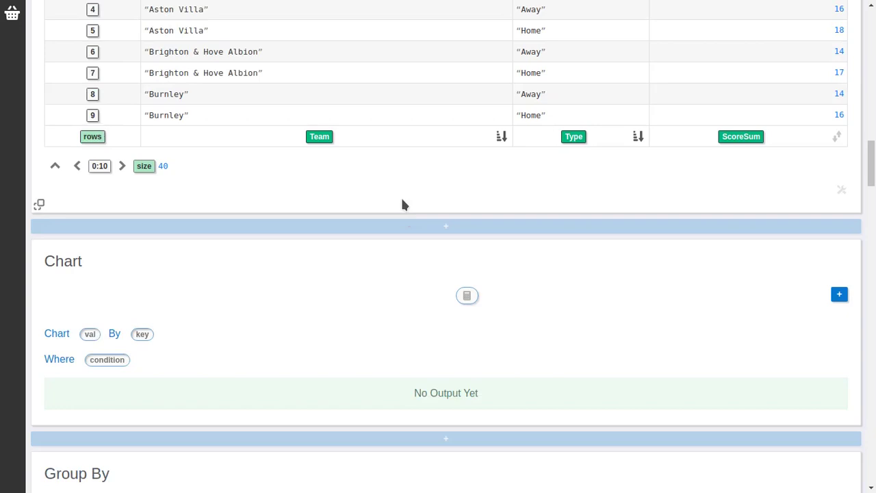
pyautogui.moveTo(742, 137); pyautogui.dragTo(91, 336)
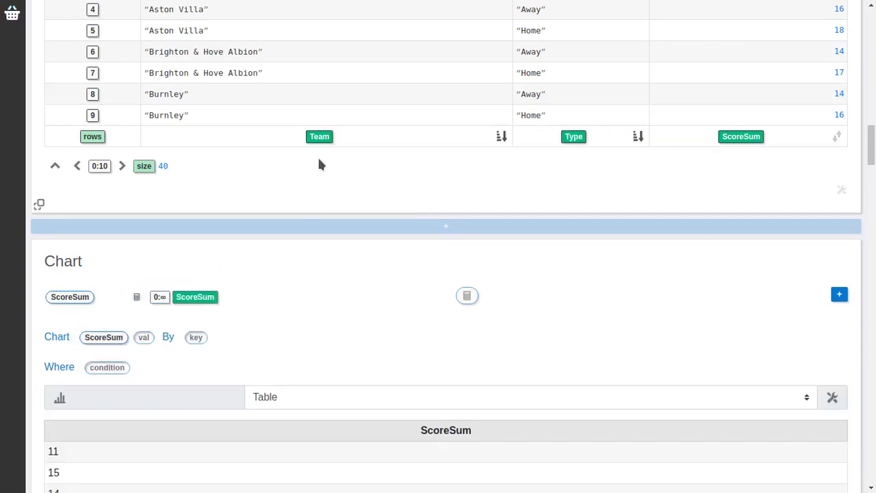
pyautogui.moveTo(319, 136); pyautogui.dragTo(197, 336)
# Step: Display the chart as bars sorted by ScoreSum ascending
pyautogui.moveTo(558, 141); pyautogui.dragTo(572, 159)
pyautogui.scroll(-1, 578, 177)
pyautogui.scroll(-3, 579, 183)
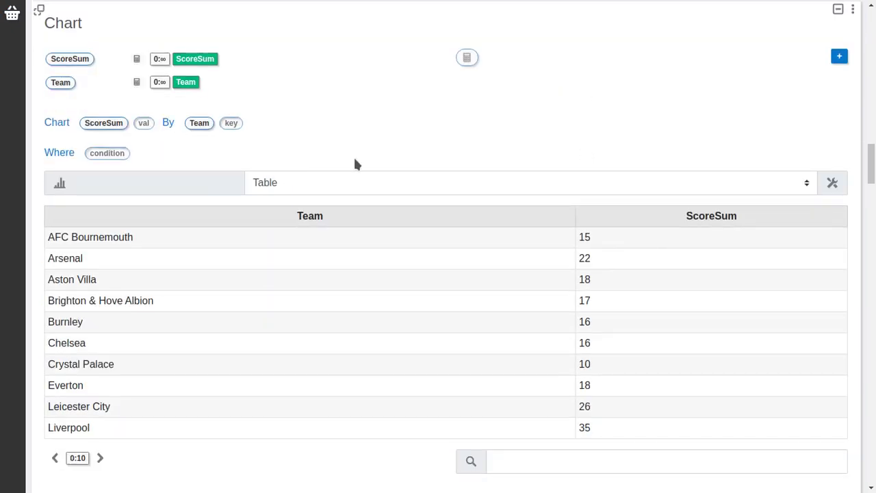
pyautogui.click(317, 186)
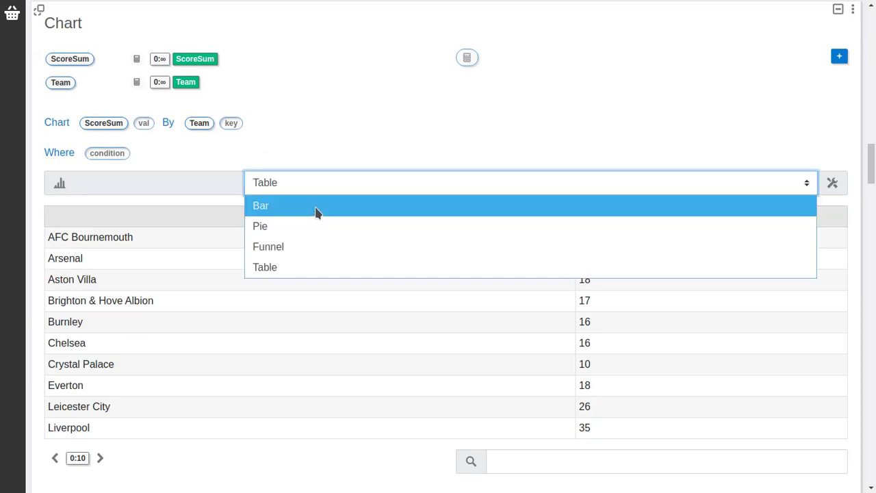
pyautogui.click(317, 209)
pyautogui.scroll(-3, 430, 232)
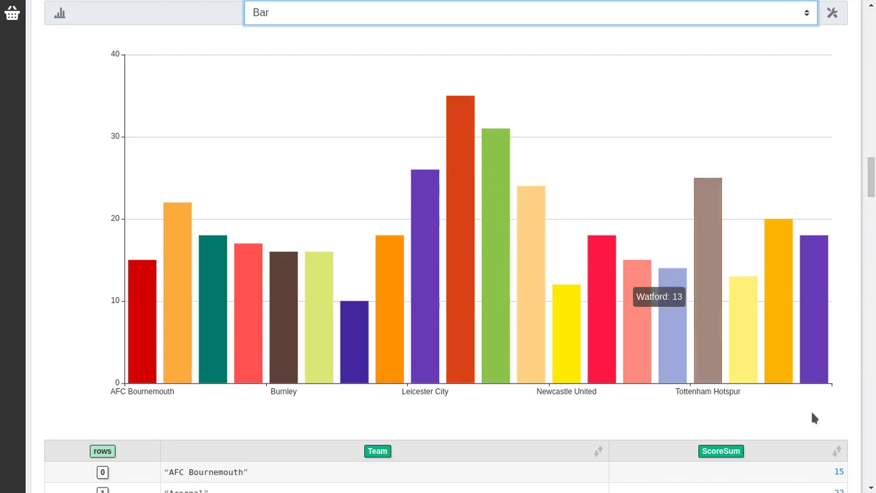
pyautogui.click(844, 453)
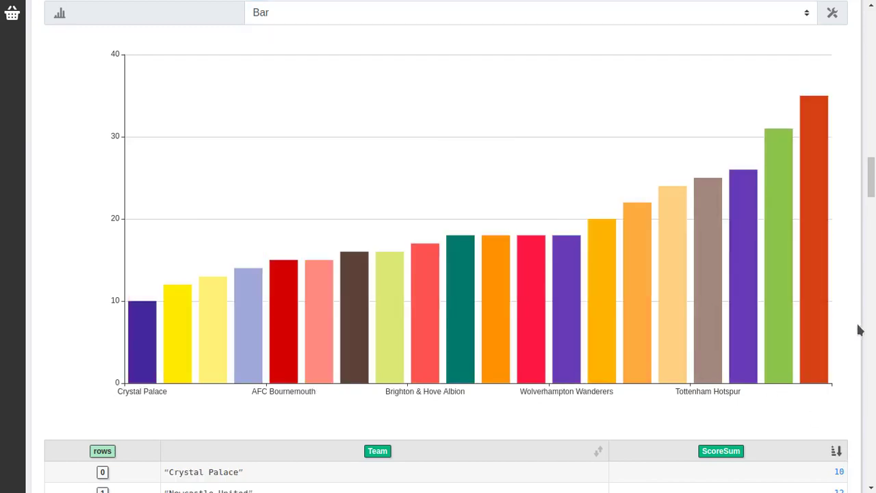
pyautogui.scroll(4, 860, 330)
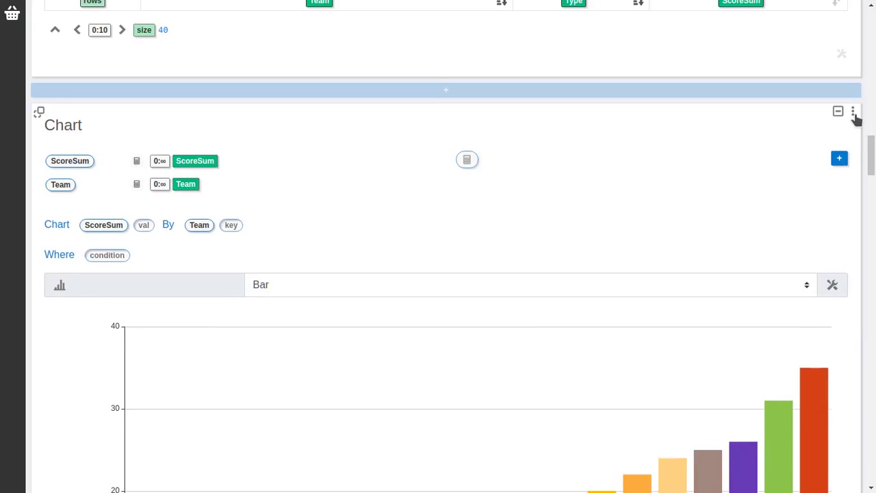
# Step: Duplicate the goals bar chart cell as Chart Copy
pyautogui.click(855, 115)
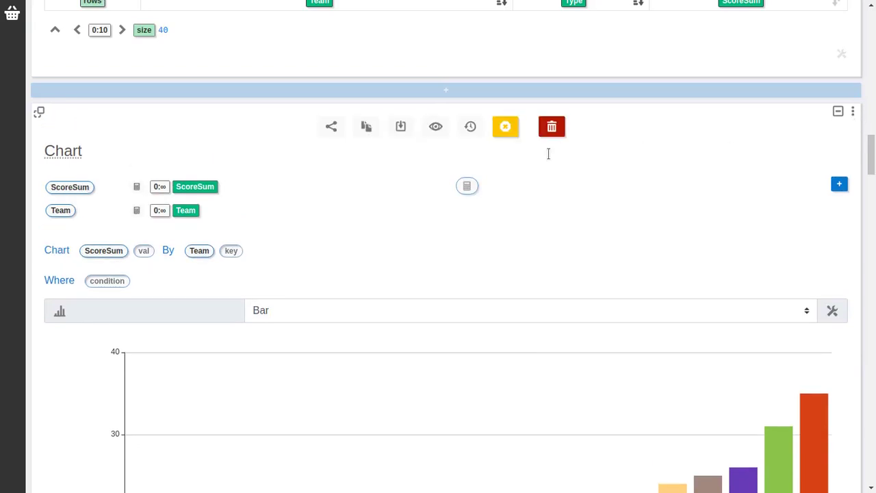
pyautogui.click(366, 127)
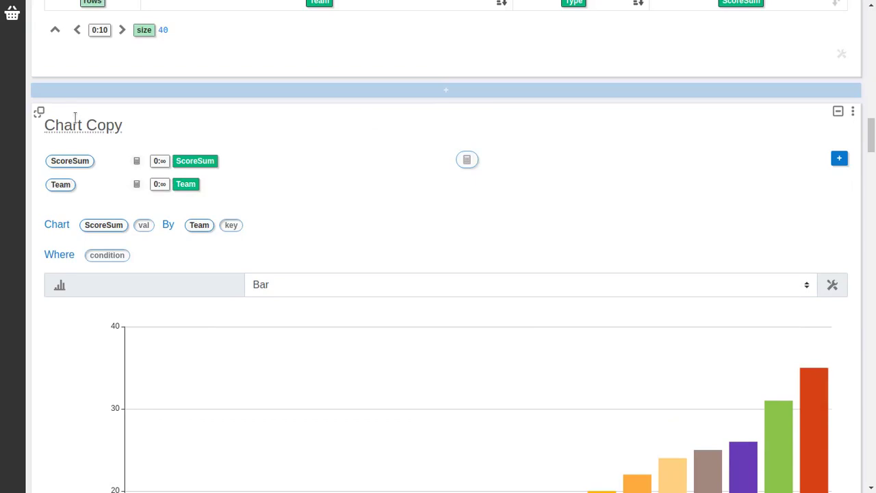
pyautogui.scroll(-1, 291, 178)
pyautogui.scroll(-10, 290, 178)
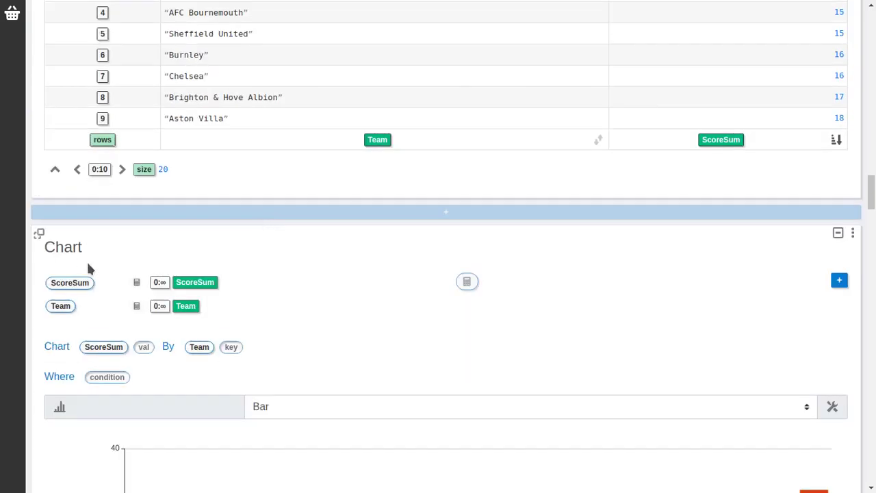
# Step: Replace the original chart's title with 'Goals by Team'
pyautogui.click(71, 247)
pyautogui.write('G')
pyautogui.hotkey('ctrl', 'a')
pyautogui.write('Go')
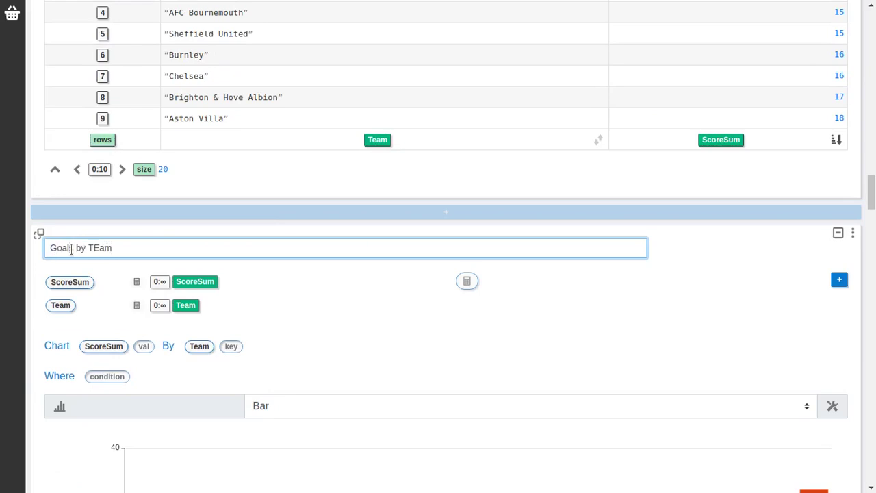
# Step: Confirm the 'Goals by Team' title and add Type as a second key on the copied chart
pyautogui.press('Return')
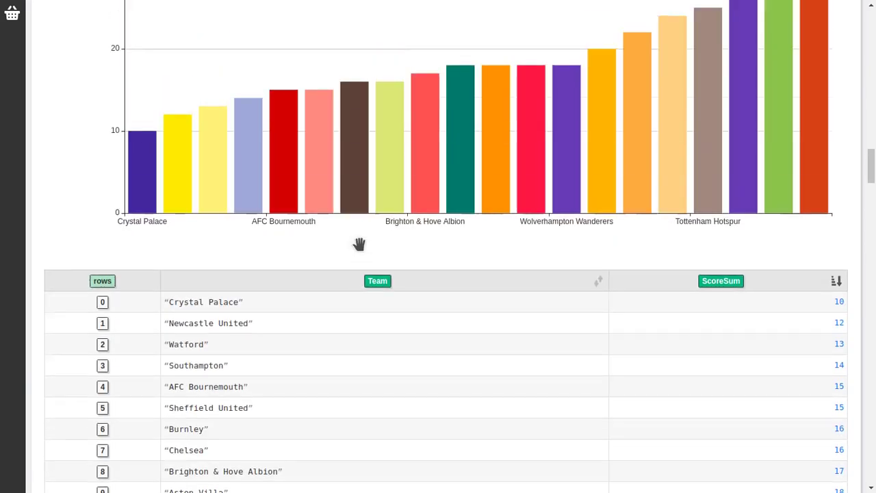
pyautogui.scroll(3, 359, 241)
pyautogui.scroll(4, 363, 226)
pyautogui.scroll(1, 411, 195)
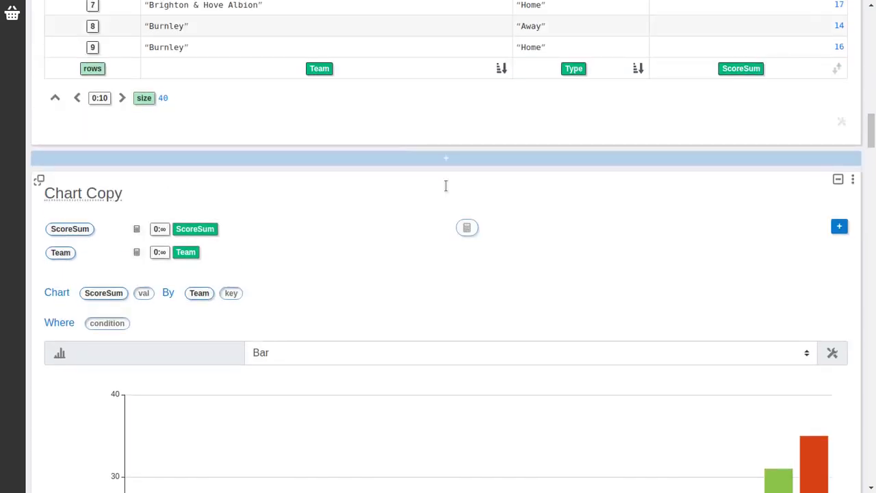
pyautogui.scroll(1, 472, 205)
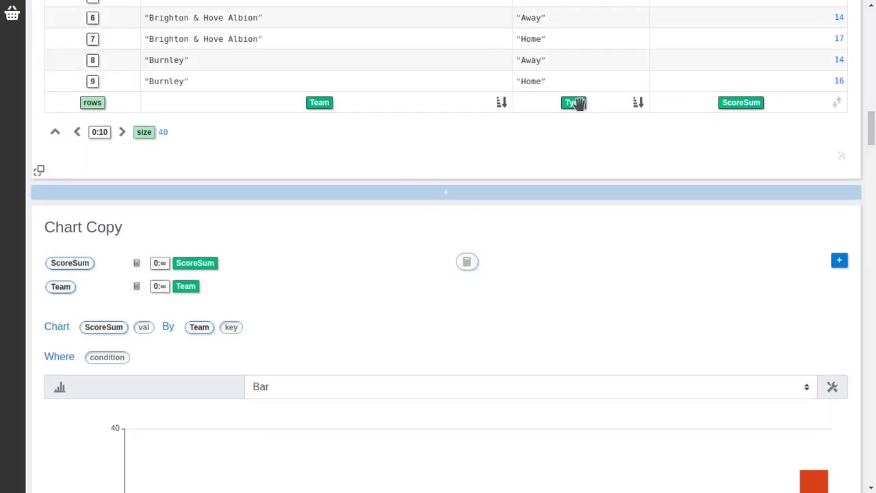
pyautogui.moveTo(581, 104); pyautogui.dragTo(236, 330)
# Step: Retitle the copied chart 'Goals by Type by Team'
pyautogui.scroll(-5, 430, 313)
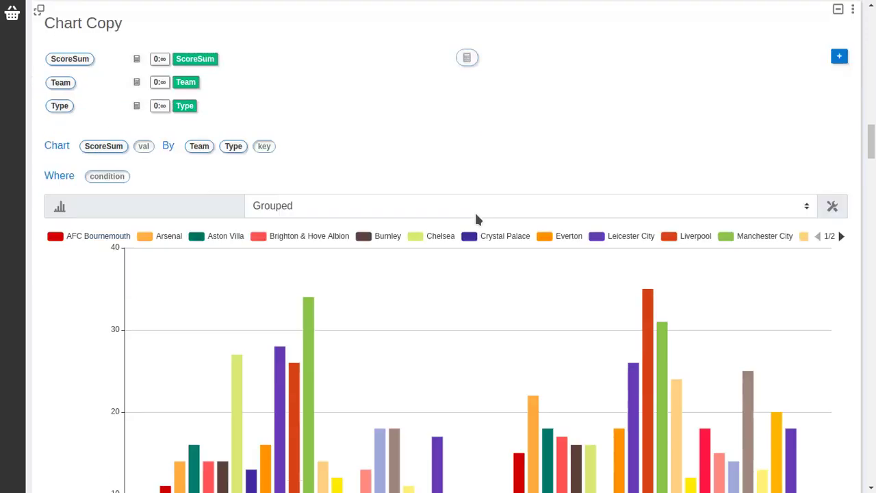
pyautogui.scroll(2, 294, 95)
pyautogui.scroll(2, 374, 124)
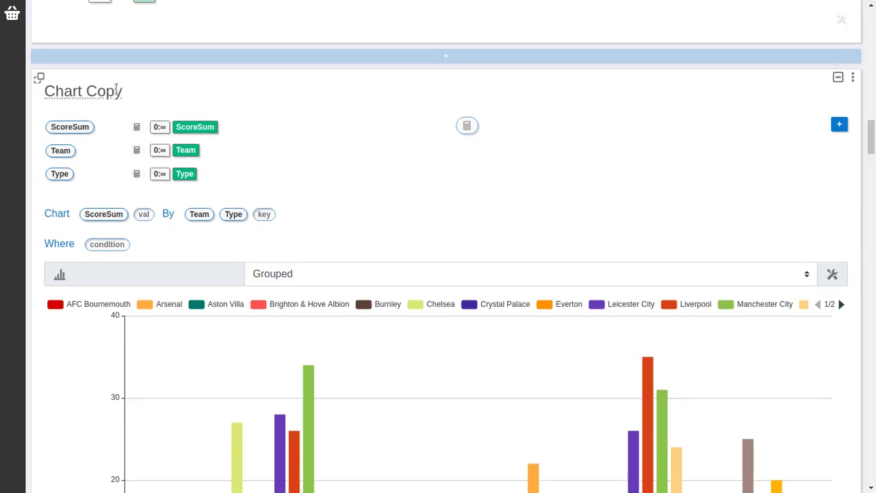
pyautogui.doubleClick(114, 90)
pyautogui.write('Goals by Type by Team')
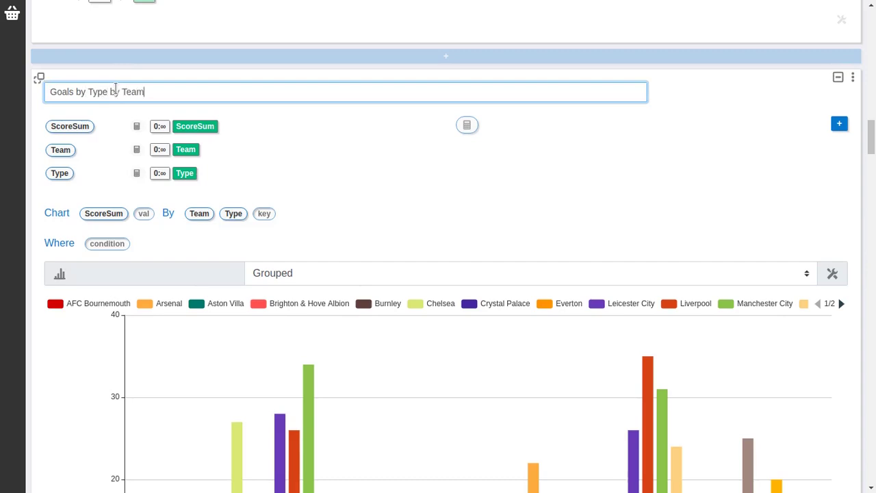
pyautogui.press('Return')
pyautogui.scroll(-4, 404, 100)
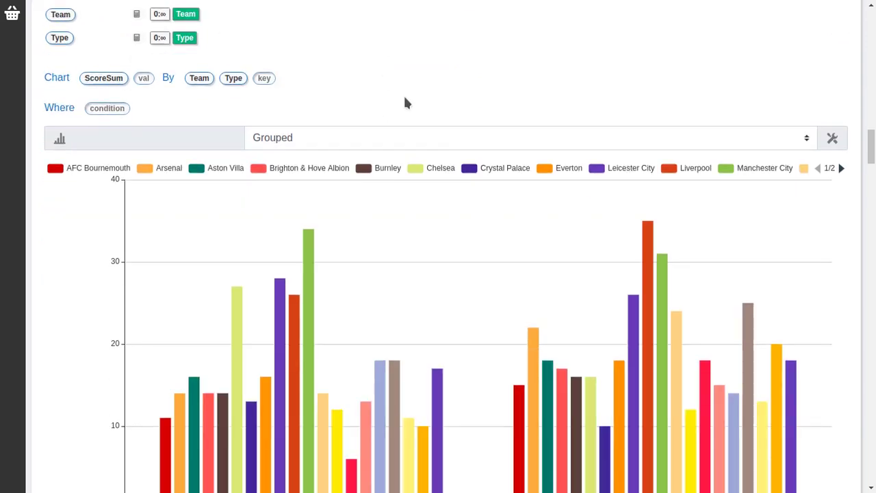
# Step: Switch the chart to stacked bars with Type as category and Team as sub category
pyautogui.click(390, 134)
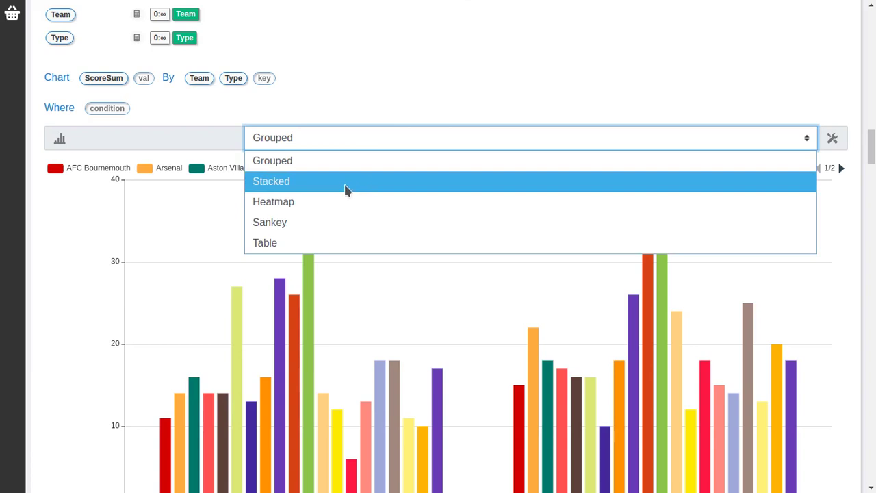
pyautogui.click(346, 191)
pyautogui.scroll(-1, 421, 82)
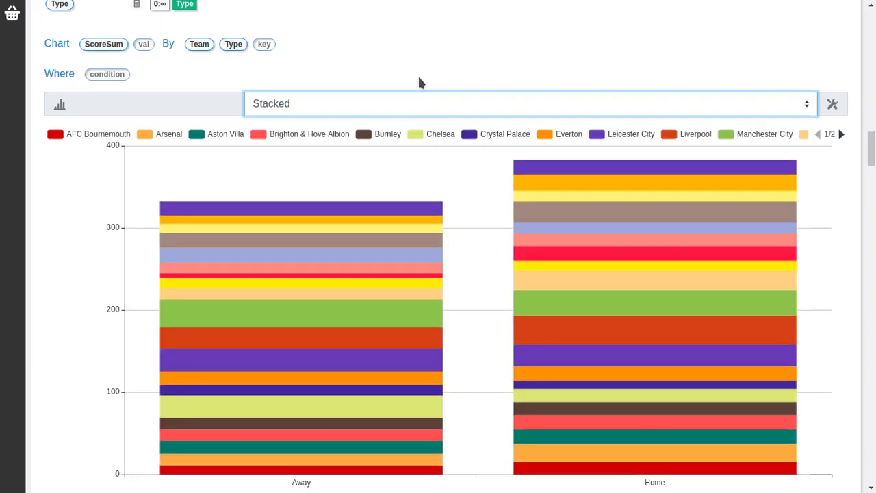
pyautogui.click(831, 107)
pyautogui.moveTo(109, 140); pyautogui.dragTo(239, 139)
pyautogui.moveTo(233, 51); pyautogui.dragTo(111, 135)
pyautogui.scroll(-4, 644, 116)
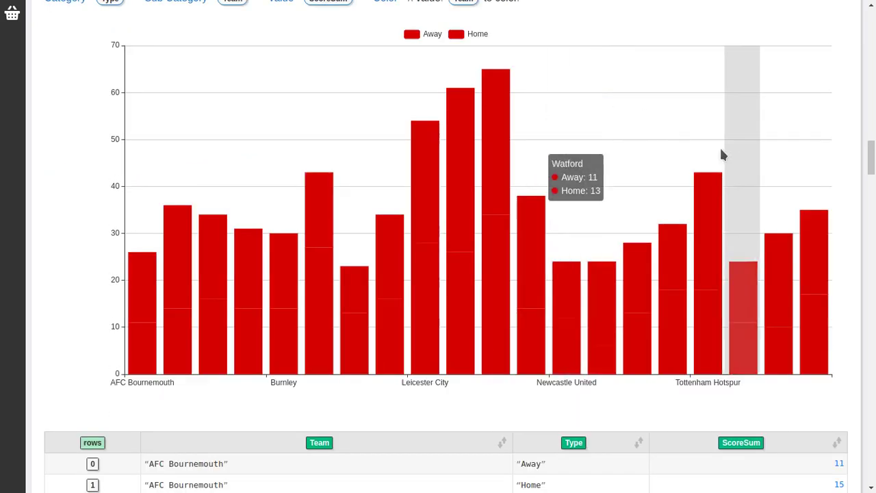
pyautogui.scroll(4, 617, 136)
pyautogui.scroll(1, 335, 150)
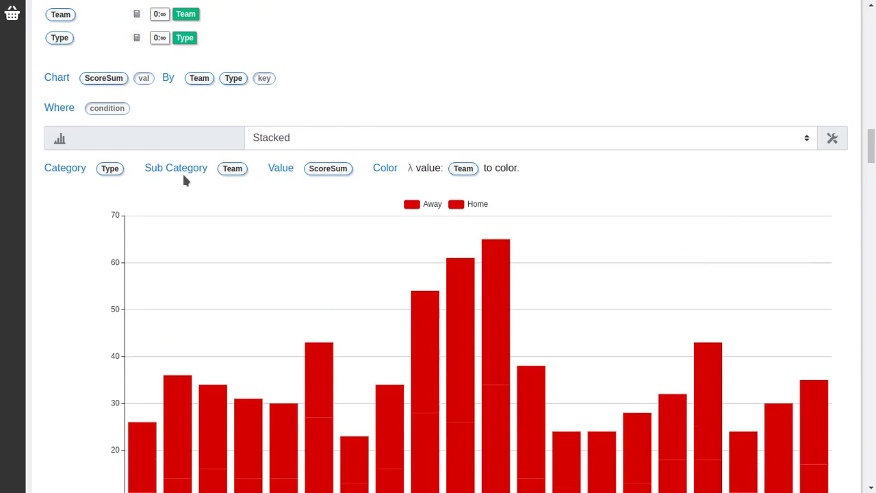
# Step: Colour the stacked bars by Type and sort ScoreSum ascending
pyautogui.click(108, 170)
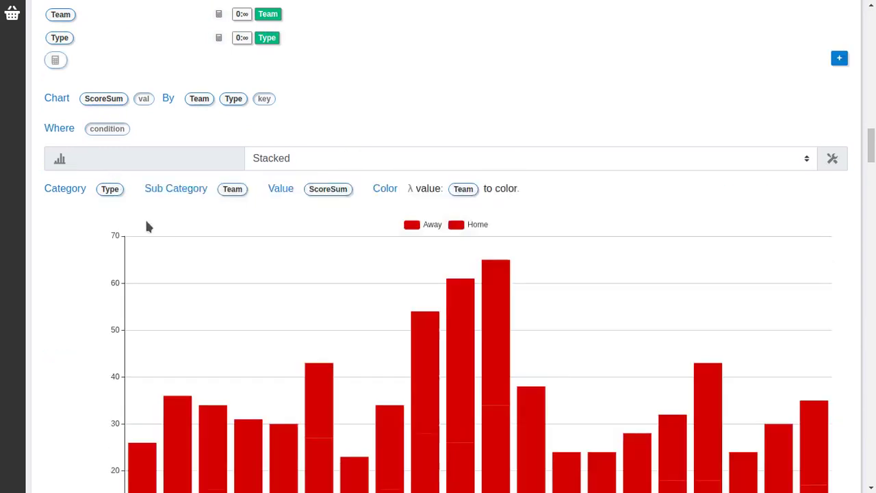
pyautogui.moveTo(107, 170); pyautogui.dragTo(465, 168)
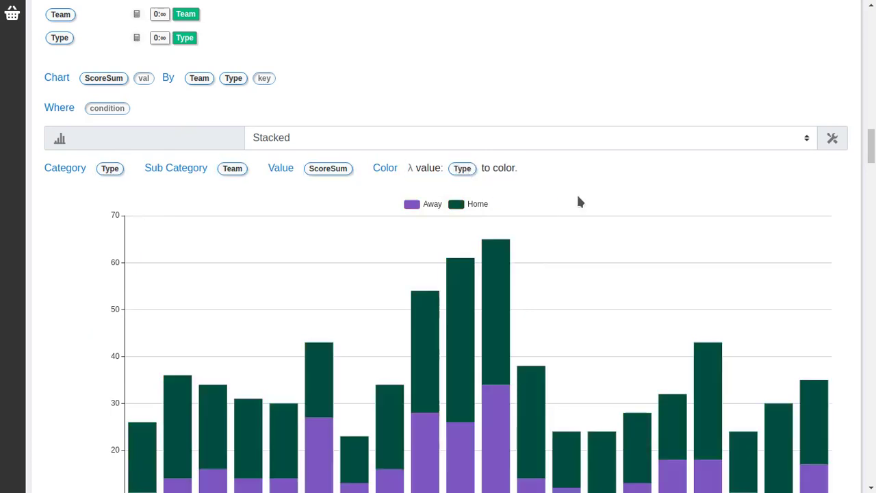
pyautogui.scroll(-1, 726, 150)
pyautogui.scroll(-3, 826, 136)
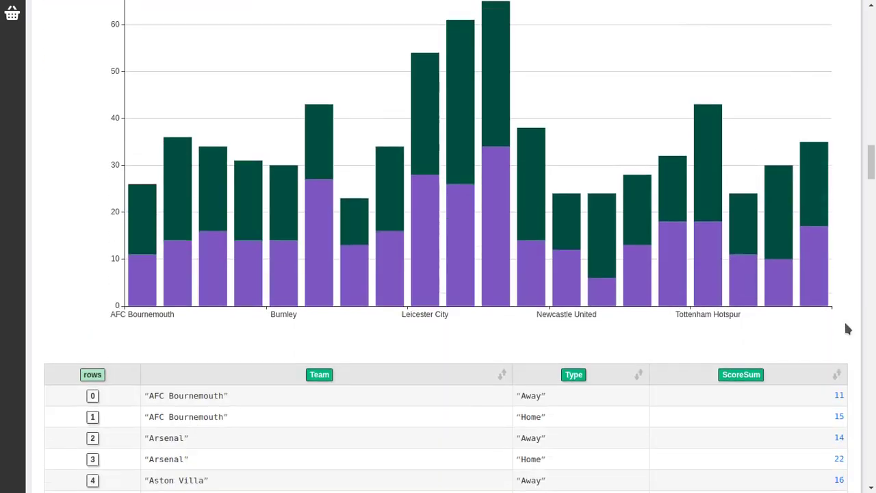
pyautogui.click(836, 372)
pyautogui.scroll(1, 860, 309)
pyautogui.scroll(1, 860, 309)
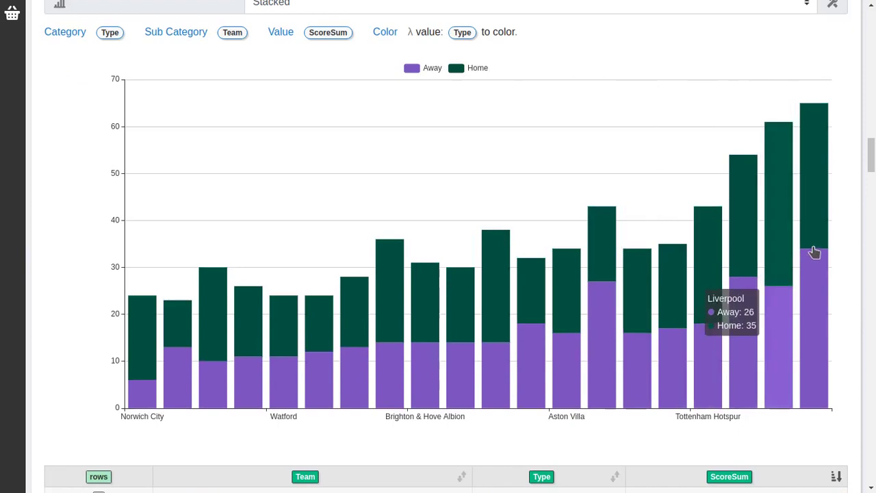
pyautogui.scroll(1, 815, 247)
# Step: Insert a Group By cell under the CSV Source matches table
pyautogui.scroll(3, 746, 199)
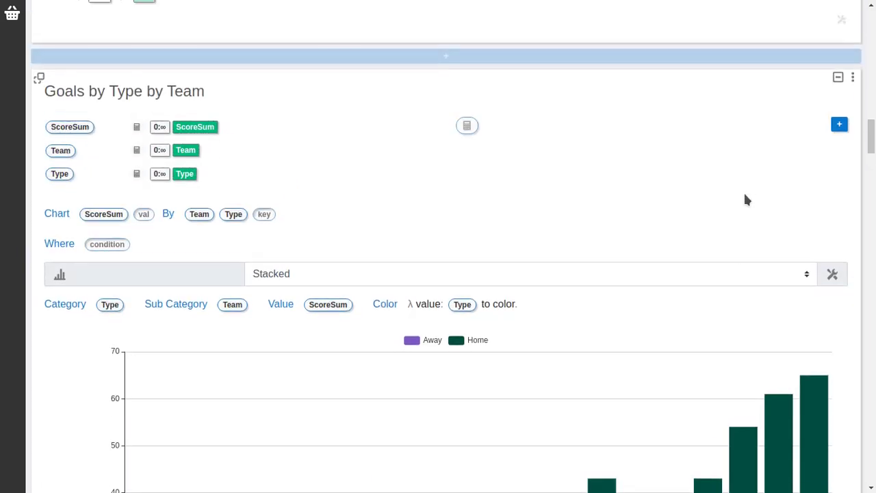
pyautogui.scroll(4, 747, 200)
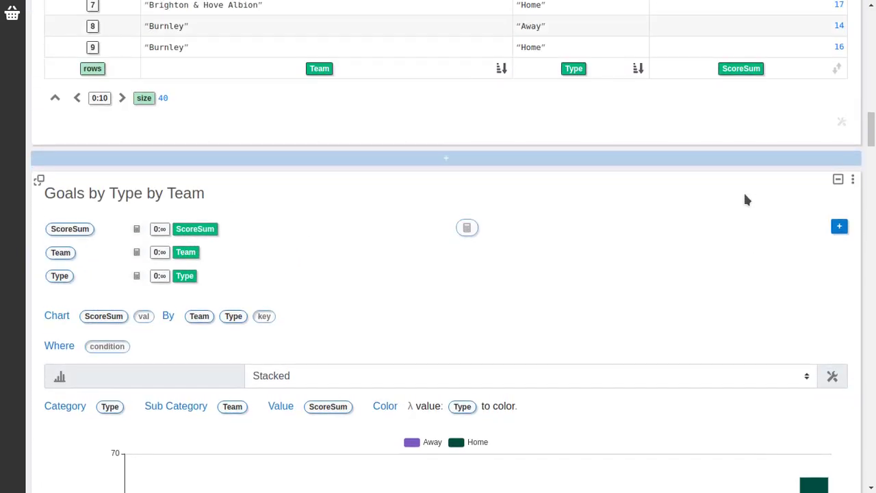
pyautogui.scroll(-2, 746, 198)
pyautogui.scroll(7, 746, 198)
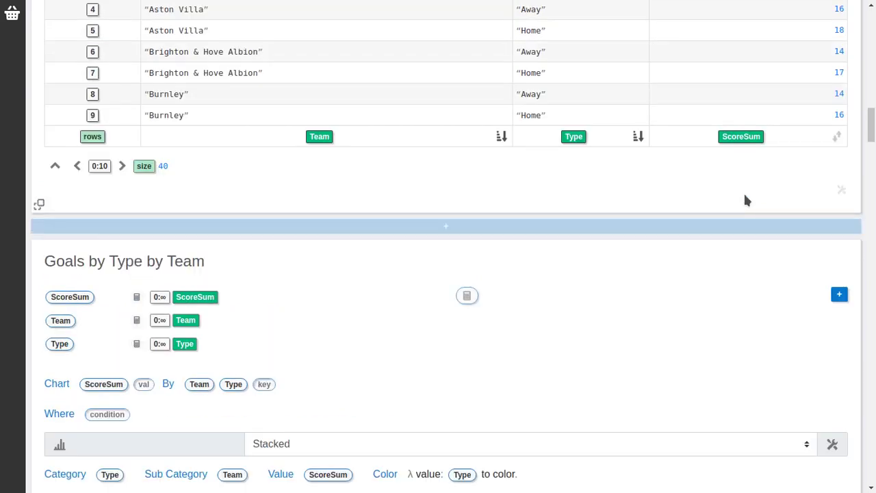
pyautogui.scroll(-7, 745, 198)
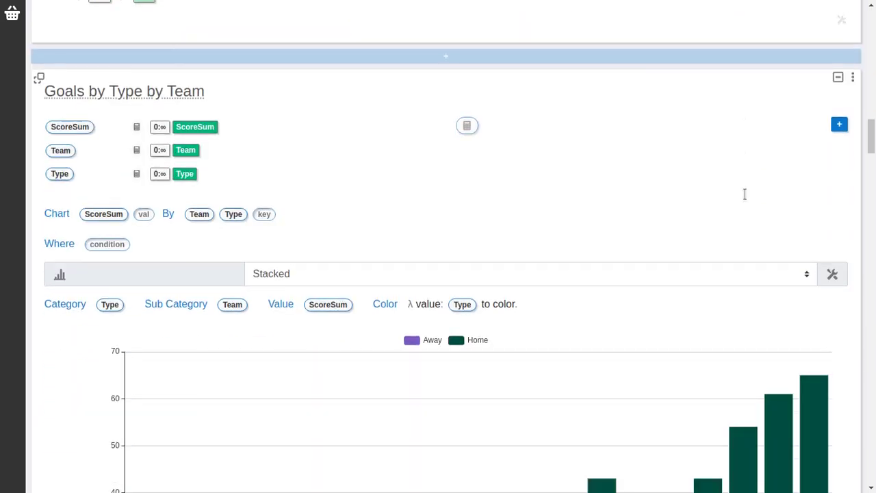
pyautogui.scroll(2, 745, 196)
pyautogui.scroll(20, 745, 195)
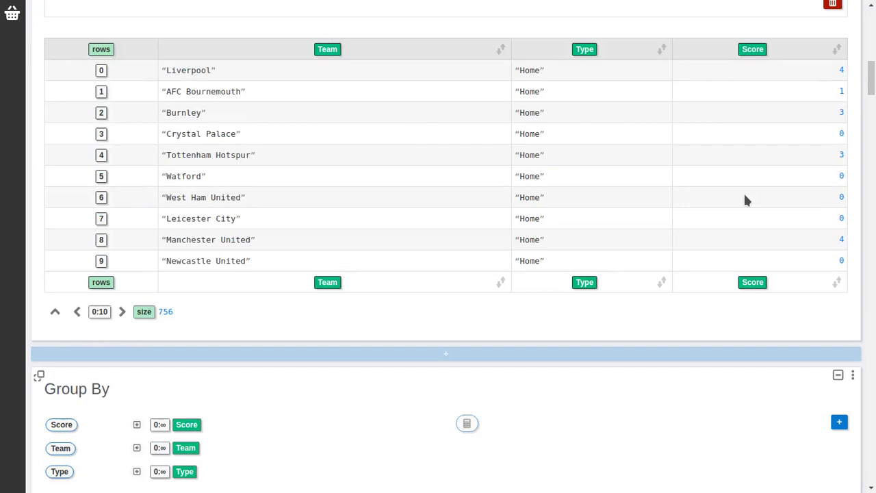
pyautogui.scroll(17, 743, 192)
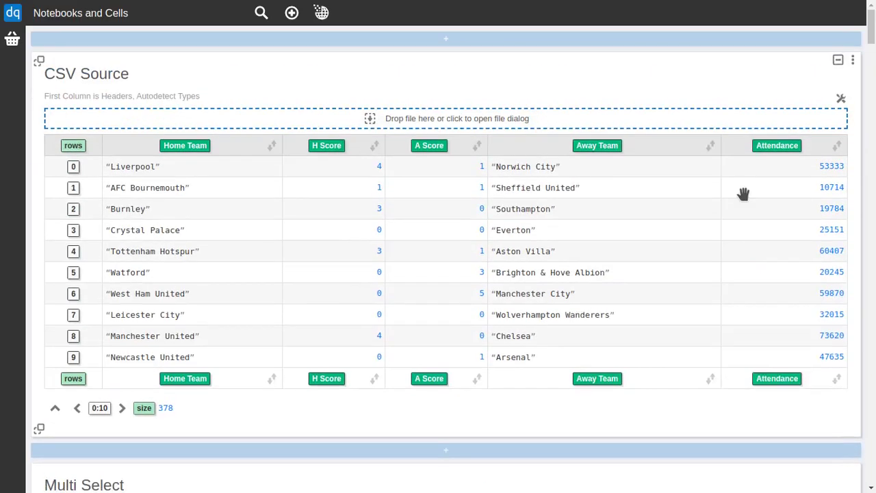
pyautogui.scroll(-4, 669, 302)
pyautogui.click(589, 315)
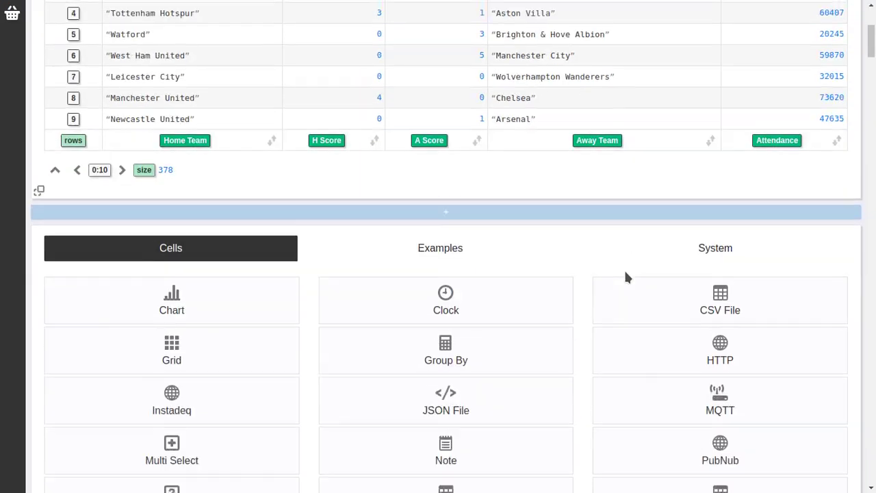
pyautogui.click(444, 327)
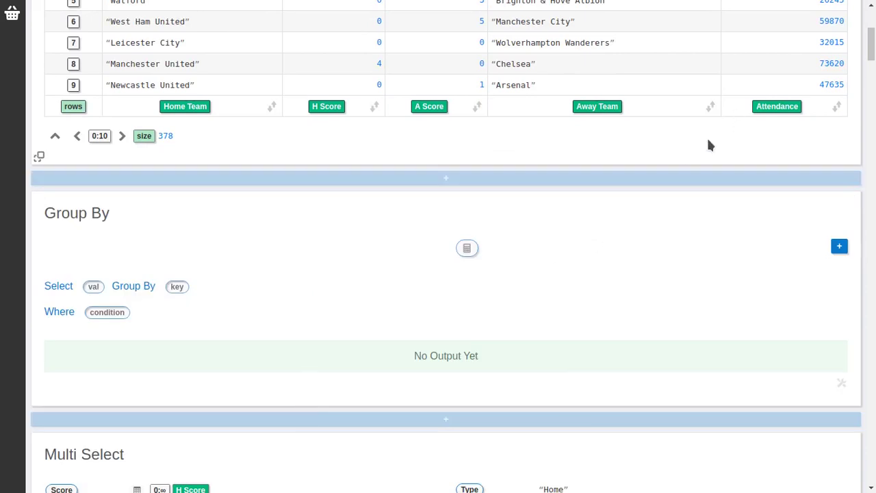
# Step: Sum Attendance, grouped by Home Team
pyautogui.moveTo(764, 106); pyautogui.dragTo(93, 286)
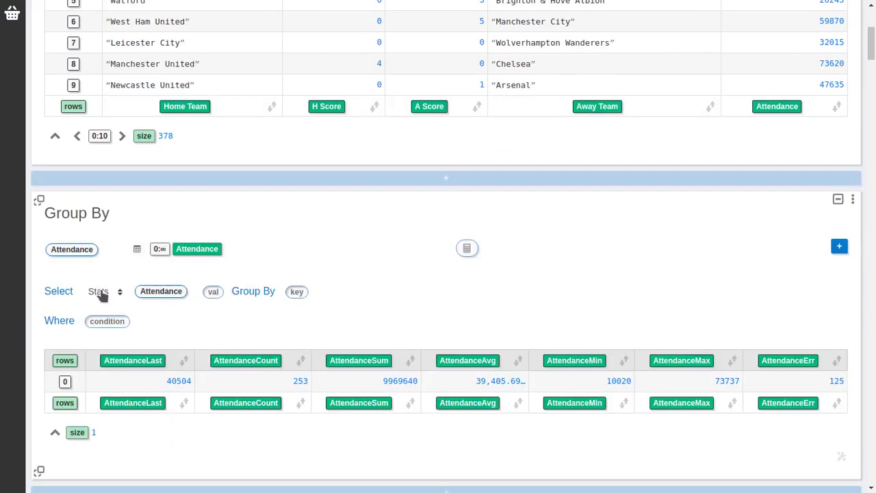
pyautogui.click(102, 292)
pyautogui.click(98, 374)
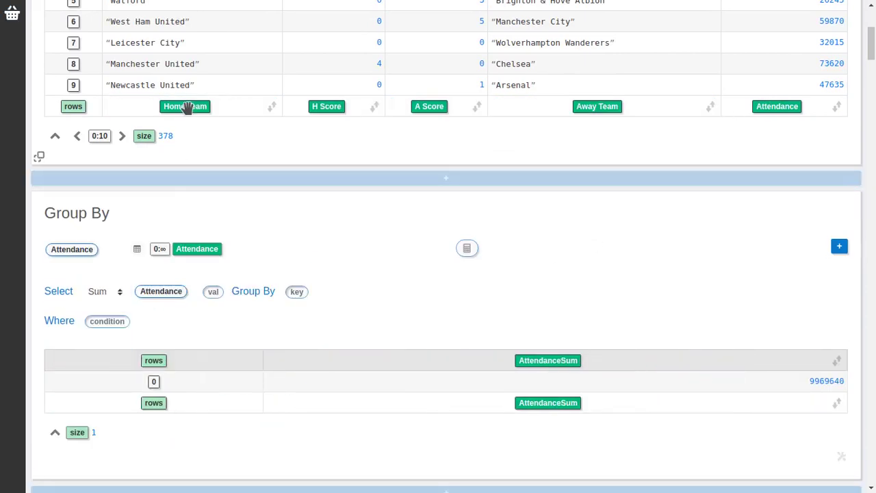
pyautogui.moveTo(186, 107); pyautogui.dragTo(298, 294)
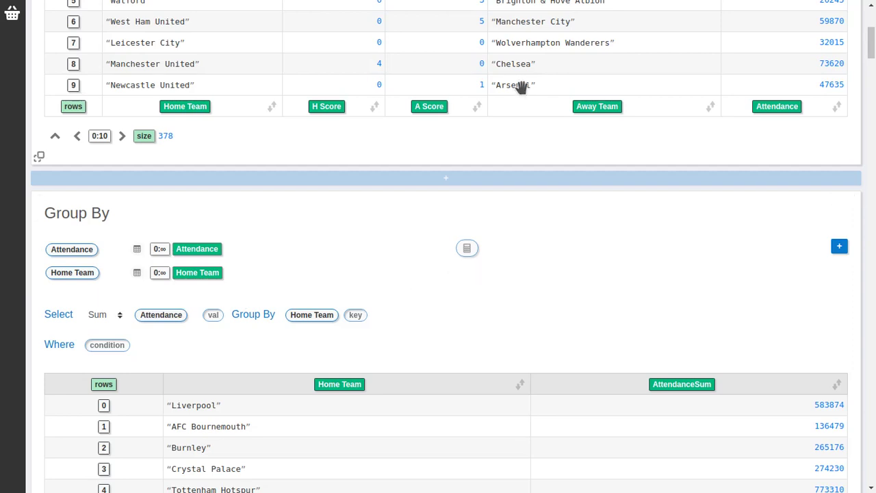
# Step: Add a Where condition Away Team ≠ 'Arsenal' to the attendance totals
pyautogui.moveTo(522, 87); pyautogui.dragTo(108, 346)
pyautogui.scroll(-1, 153, 324)
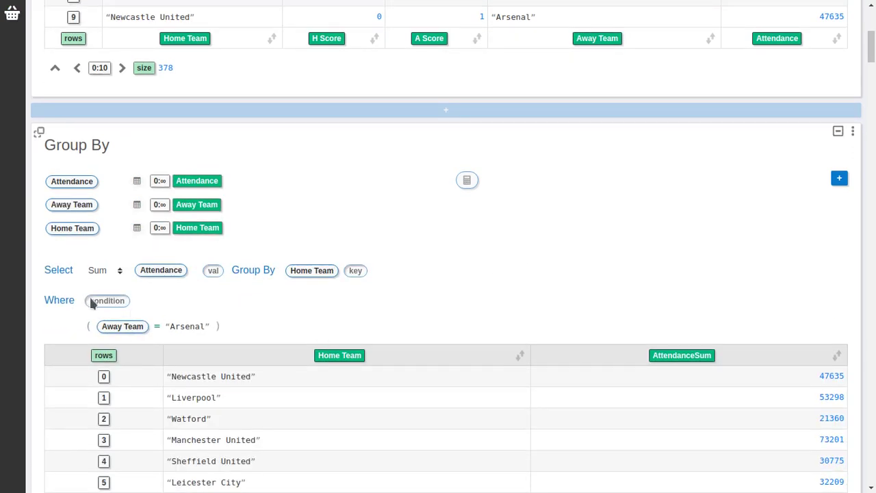
pyautogui.click(156, 327)
pyautogui.scroll(-1, 326, 354)
pyautogui.click(420, 354)
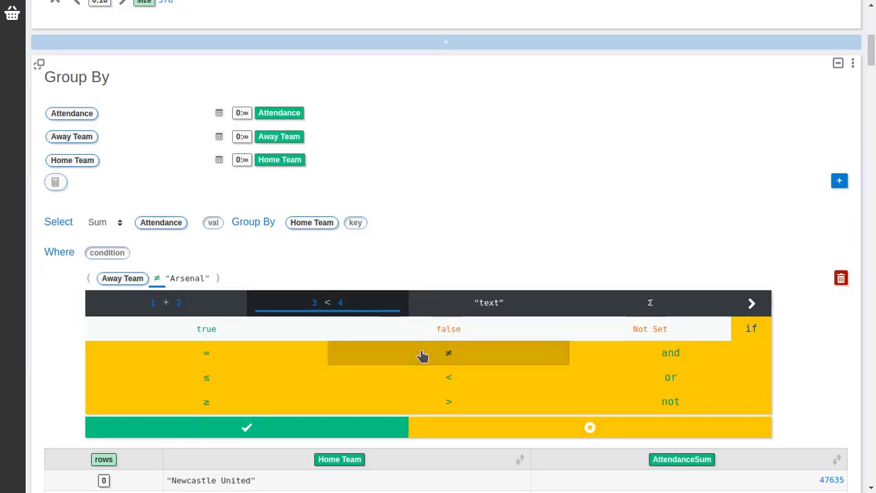
pyautogui.click(322, 422)
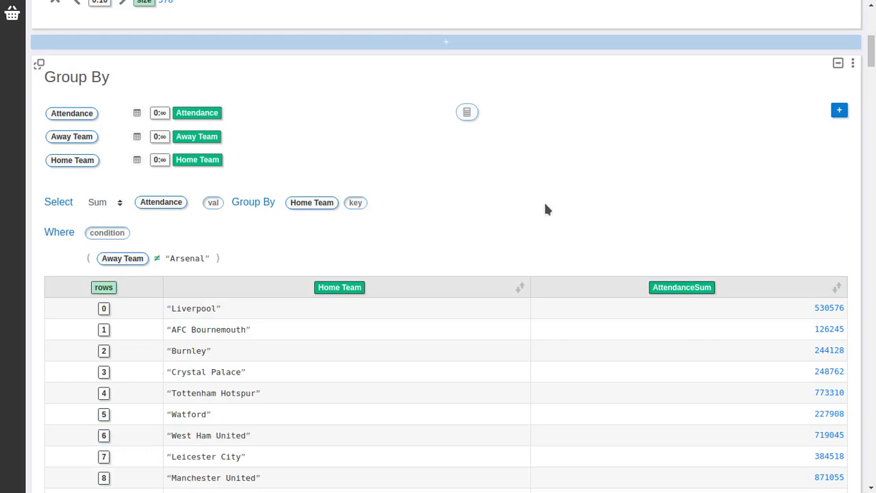
pyautogui.scroll(-2, 546, 208)
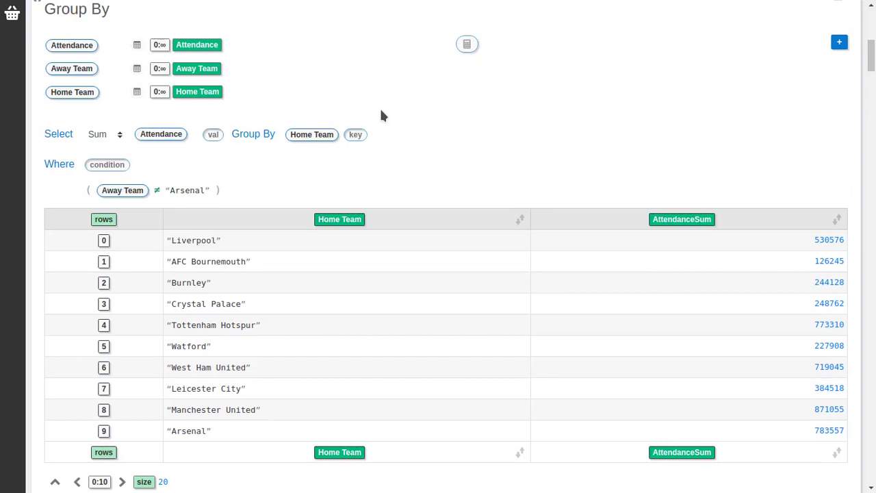
pyautogui.scroll(-3, 384, 115)
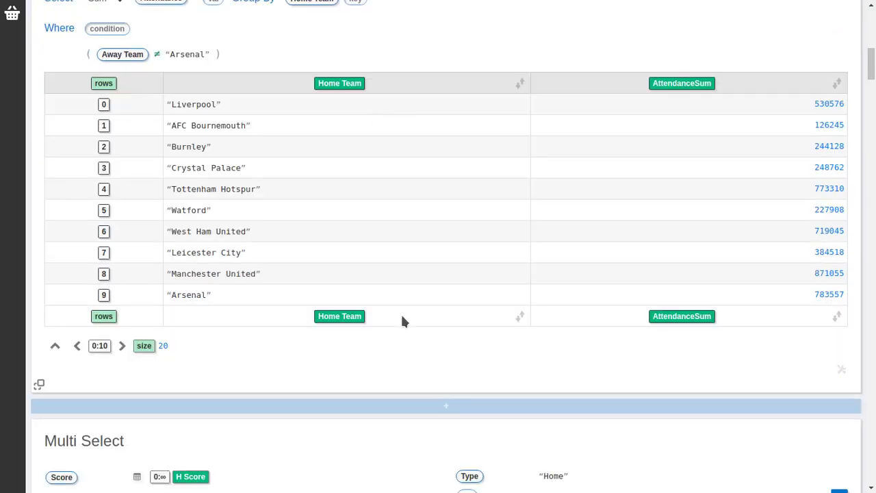
# Step: Add a Chart cell plotting AttendanceSum with Home Team as the key
pyautogui.click(424, 407)
pyautogui.scroll(-5, 486, 240)
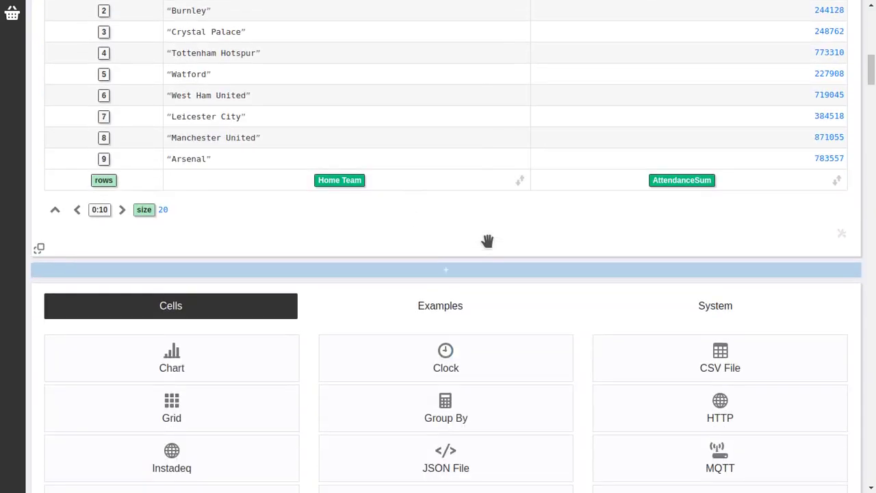
pyautogui.click(226, 284)
pyautogui.scroll(-2, 626, 168)
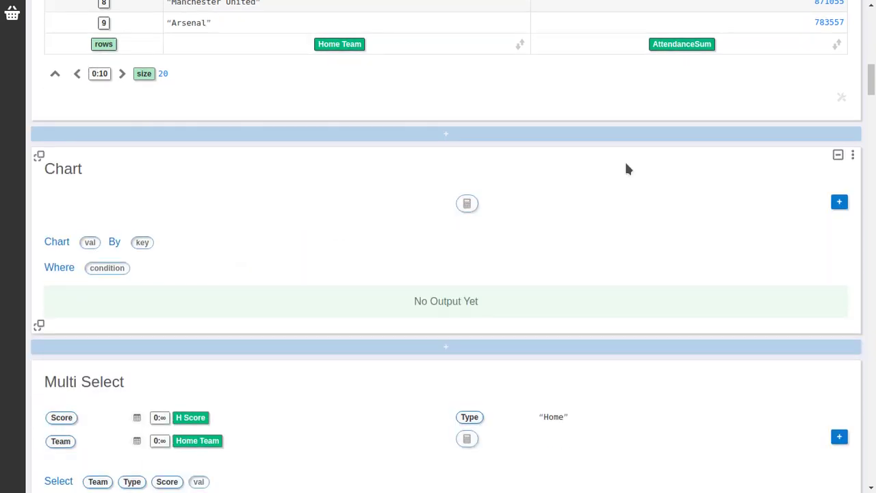
pyautogui.moveTo(688, 43); pyautogui.dragTo(89, 242)
pyautogui.moveTo(340, 44); pyautogui.dragTo(217, 244)
# Step: Show the attendance as bars sorted by AttendanceSum ascending
pyautogui.scroll(-3, 407, 178)
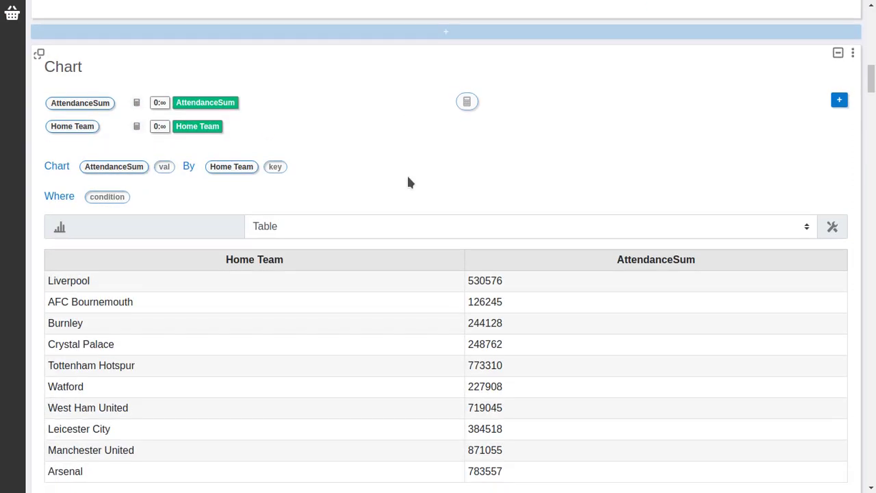
pyautogui.click(464, 234)
pyautogui.click(432, 253)
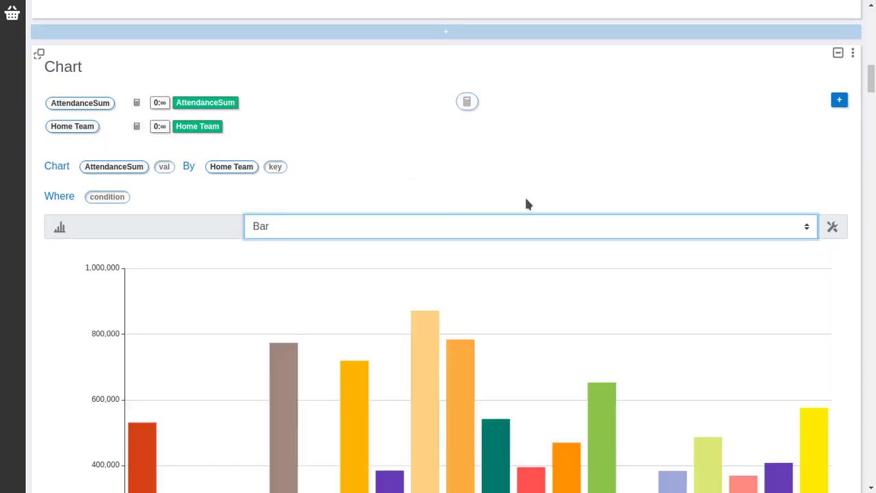
pyautogui.scroll(-1, 803, 179)
pyautogui.scroll(-2, 825, 191)
pyautogui.scroll(1, 829, 204)
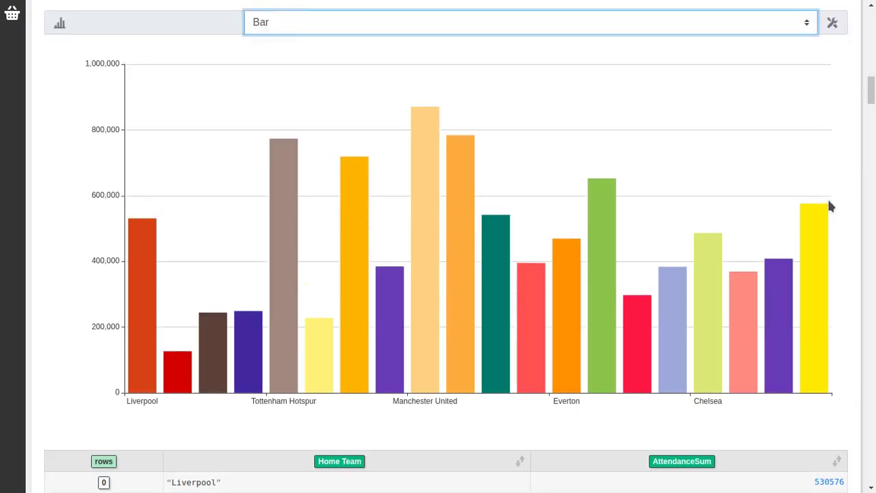
pyautogui.scroll(-2, 828, 205)
pyautogui.click(837, 326)
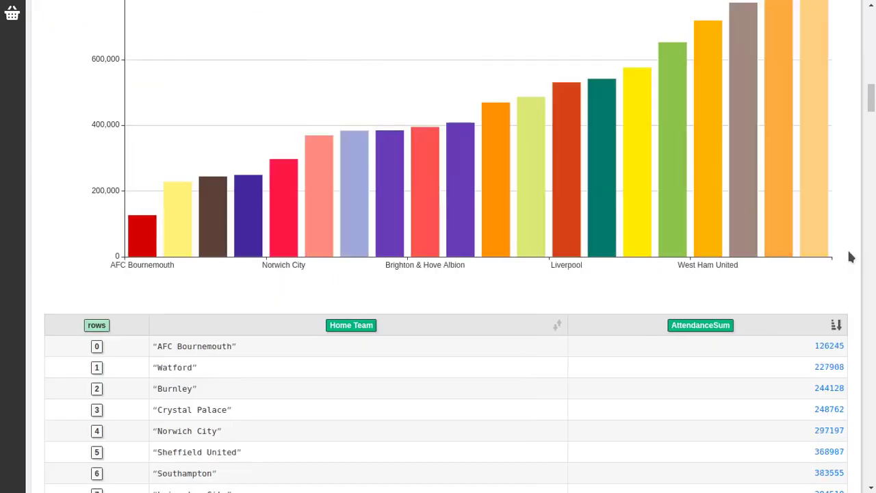
pyautogui.scroll(3, 859, 234)
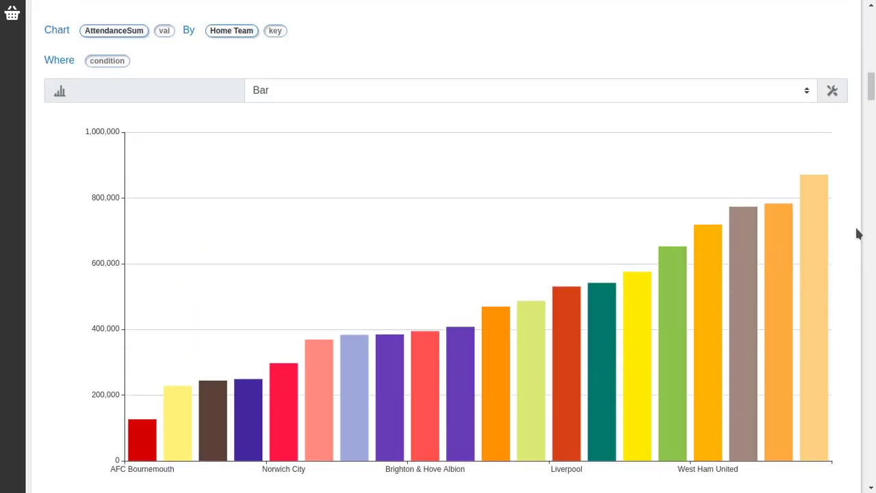
pyautogui.scroll(5, 858, 234)
# Step: Open the cell shelf and retitle the attendance chart 'Attendance by Team'
pyautogui.scroll(4, 461, 180)
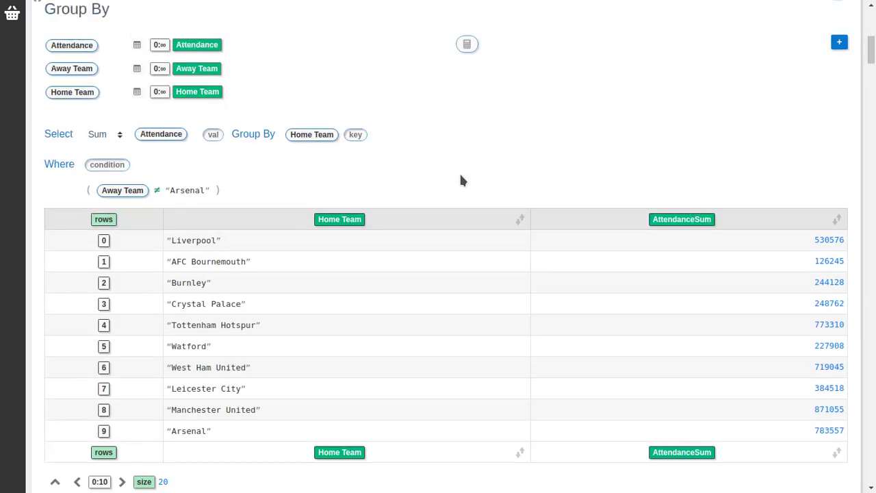
pyautogui.scroll(6, 461, 180)
pyautogui.scroll(-5, 458, 175)
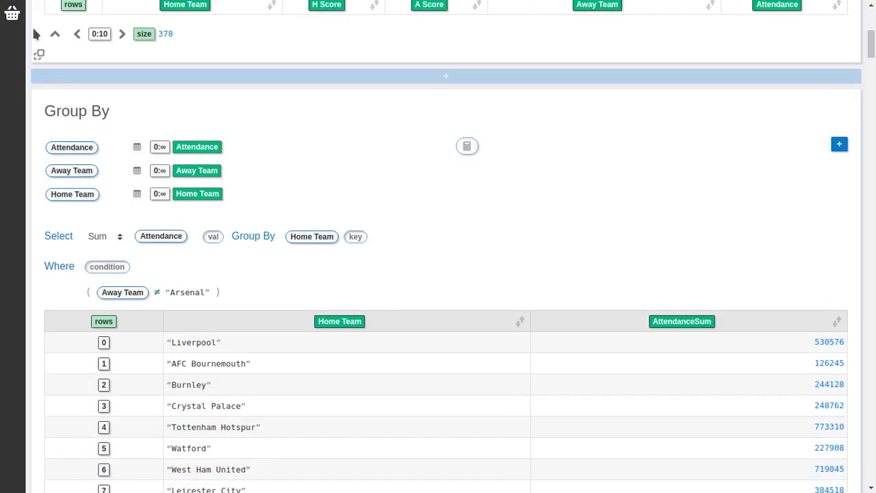
pyautogui.click(13, 13)
pyautogui.scroll(2, 429, 172)
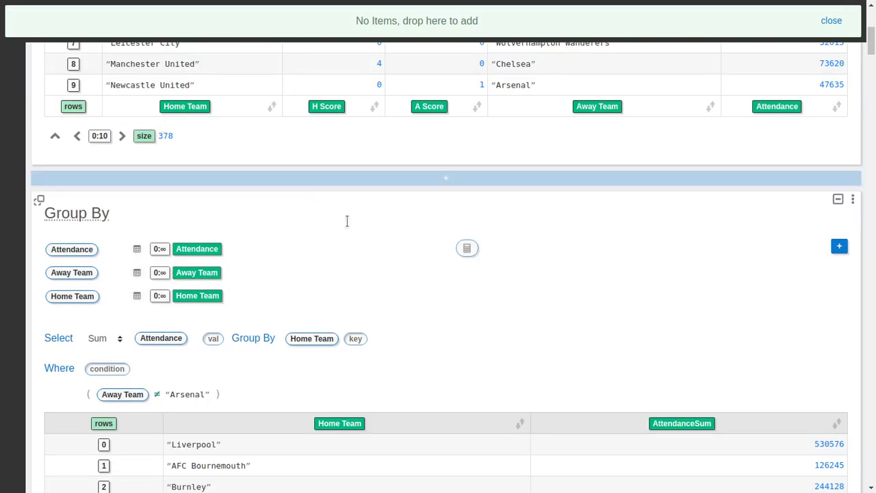
pyautogui.scroll(-9, 349, 221)
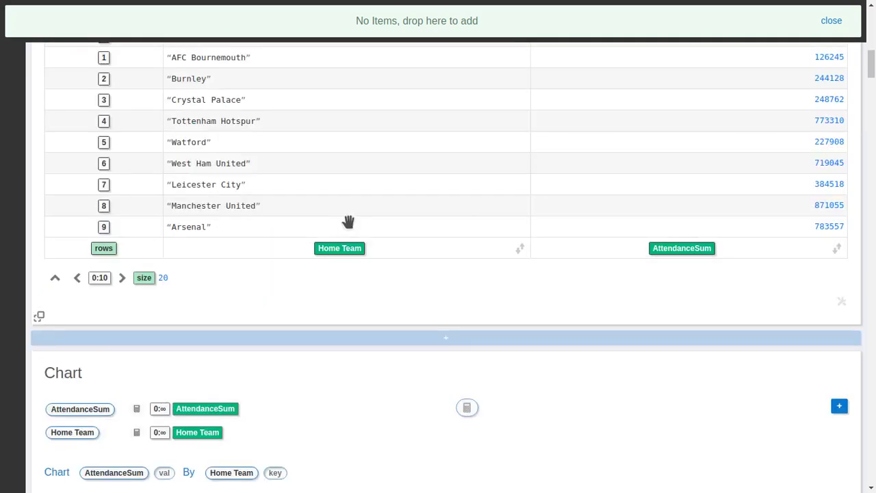
pyautogui.moveTo(39, 156); pyautogui.dragTo(81, 172)
pyautogui.click(70, 173)
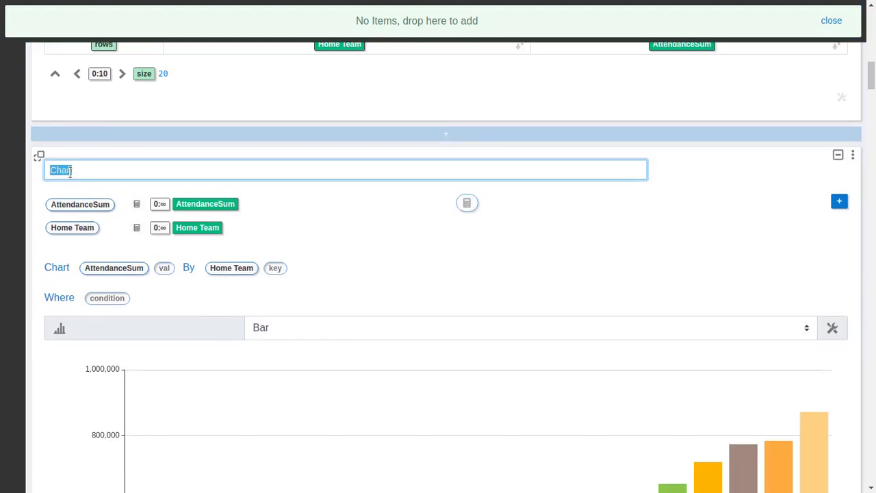
pyautogui.write('Attendance by Team')
pyautogui.press('Return')
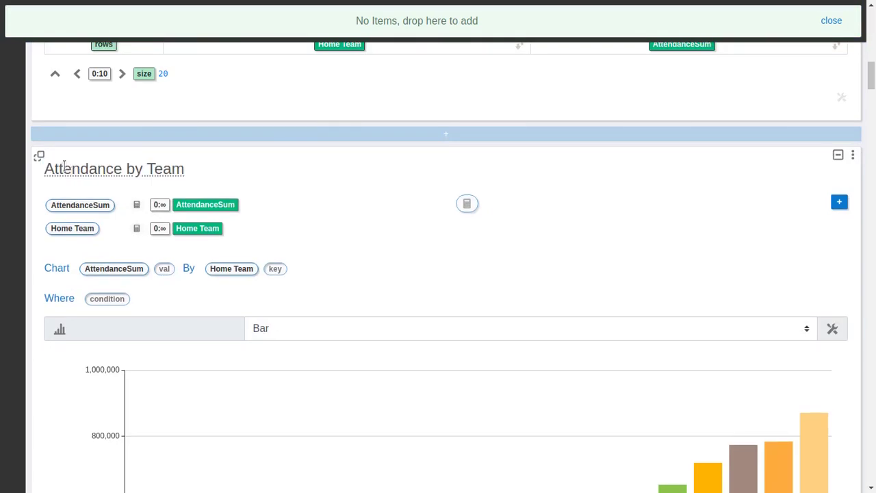
# Step: Put Attendance by Team, Goals by Type by Team and Goals by Team on the shelf
pyautogui.moveTo(39, 156); pyautogui.dragTo(92, 34)
pyautogui.scroll(-3, 365, 163)
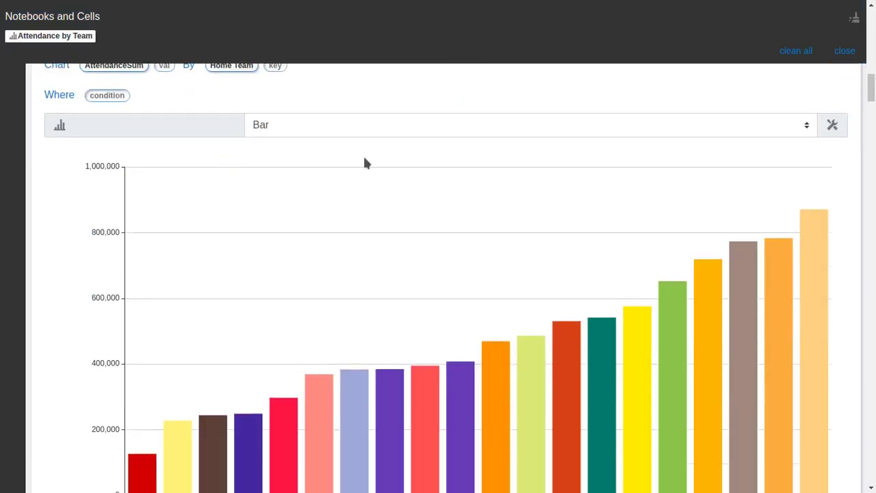
pyautogui.scroll(-7, 365, 162)
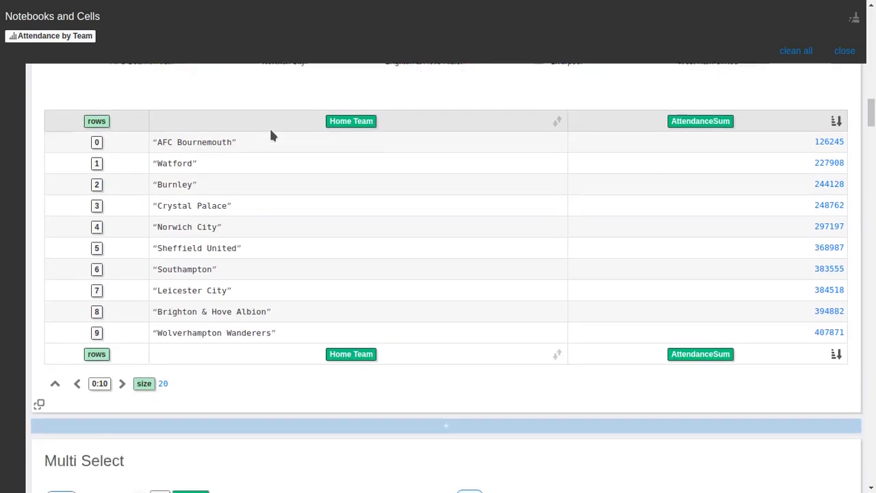
pyautogui.scroll(-12, 271, 136)
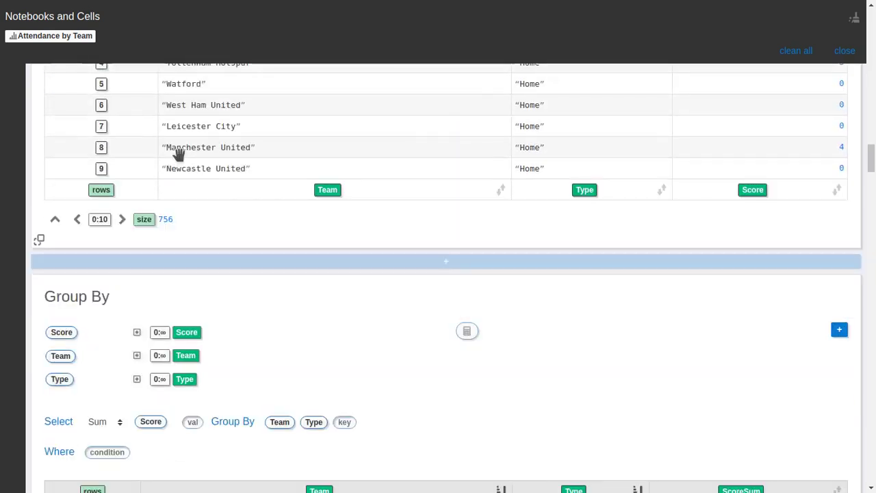
pyautogui.scroll(-15, 225, 182)
pyautogui.scroll(4, 51, 151)
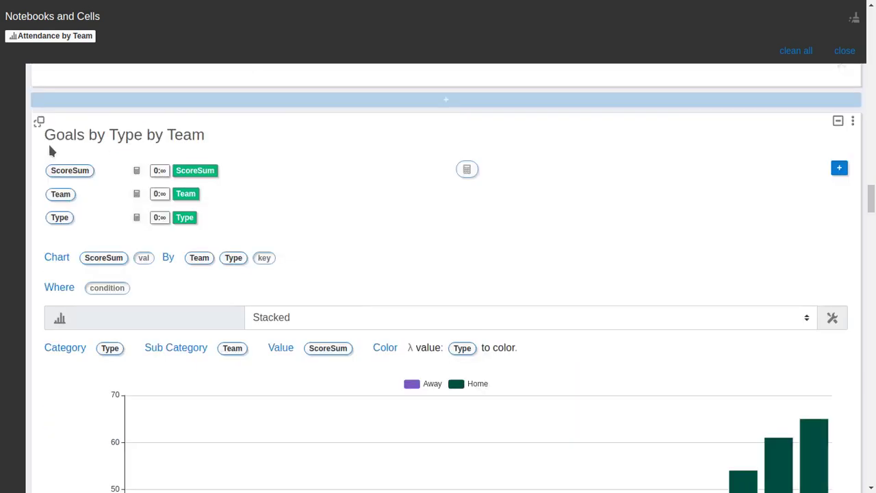
pyautogui.click(40, 122)
pyautogui.scroll(-4, 218, 199)
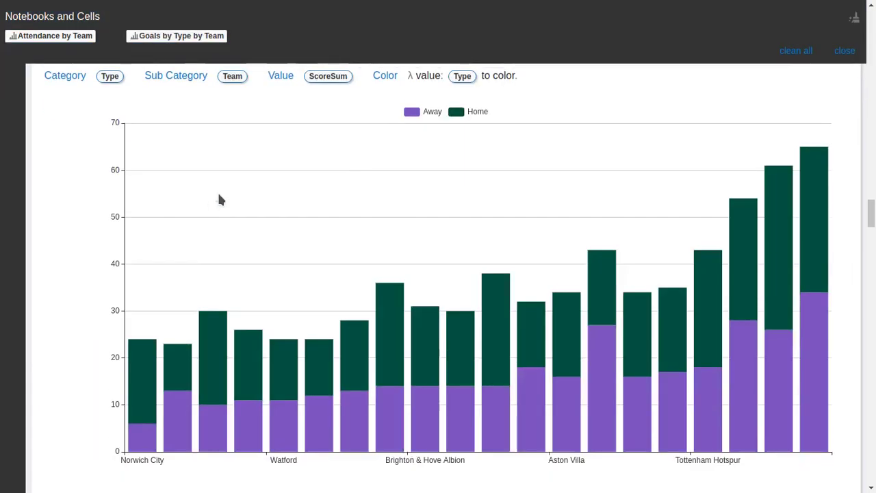
pyautogui.scroll(-10, 225, 185)
pyautogui.scroll(2, 175, 199)
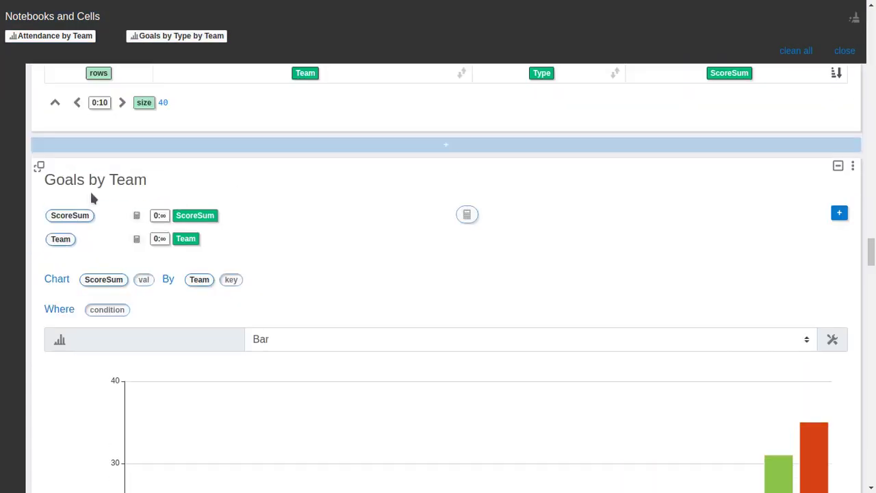
pyautogui.click(39, 166)
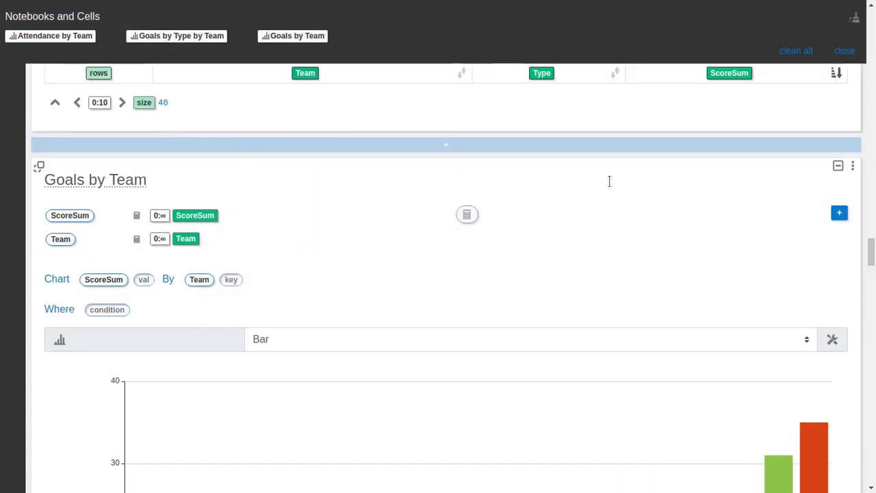
pyautogui.scroll(-1, 798, 226)
pyautogui.moveTo(870, 254); pyautogui.dragTo(866, 313)
pyautogui.scroll(2, 465, 182)
# Step: Insert a Grid cell and place the three shelf charts into it
pyautogui.click(456, 169)
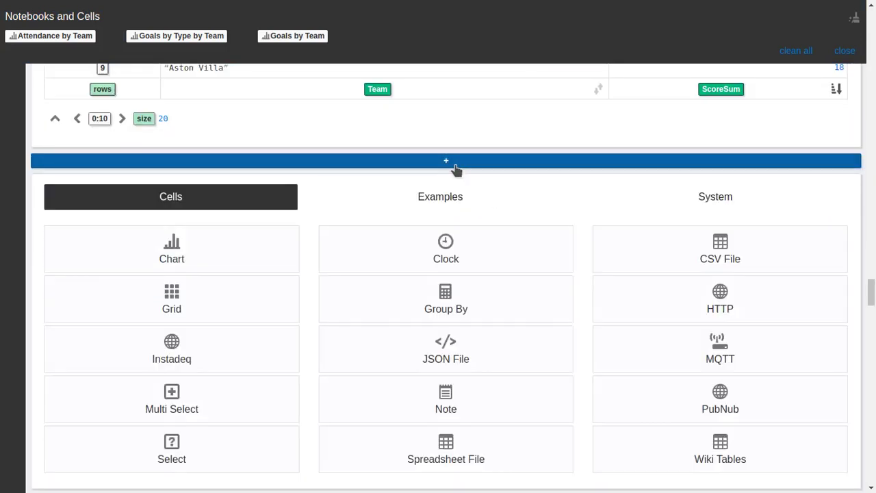
pyautogui.scroll(-2, 452, 178)
pyautogui.click(209, 172)
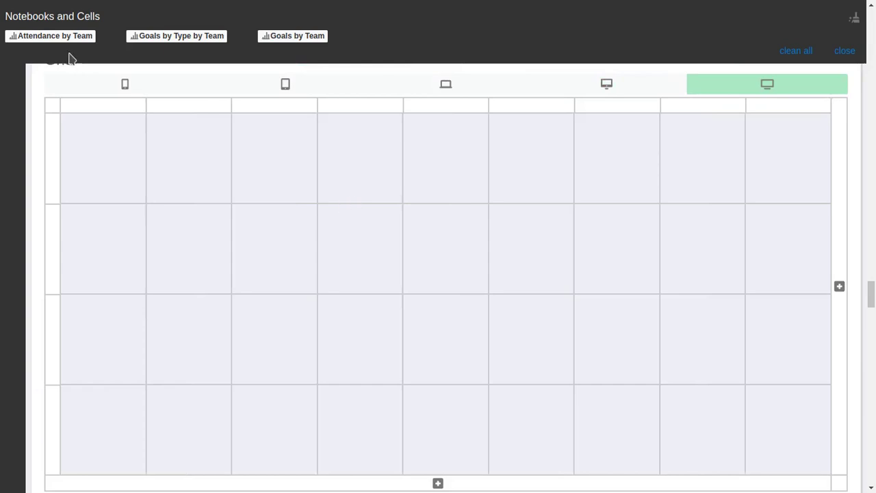
pyautogui.moveTo(66, 36); pyautogui.dragTo(103, 144)
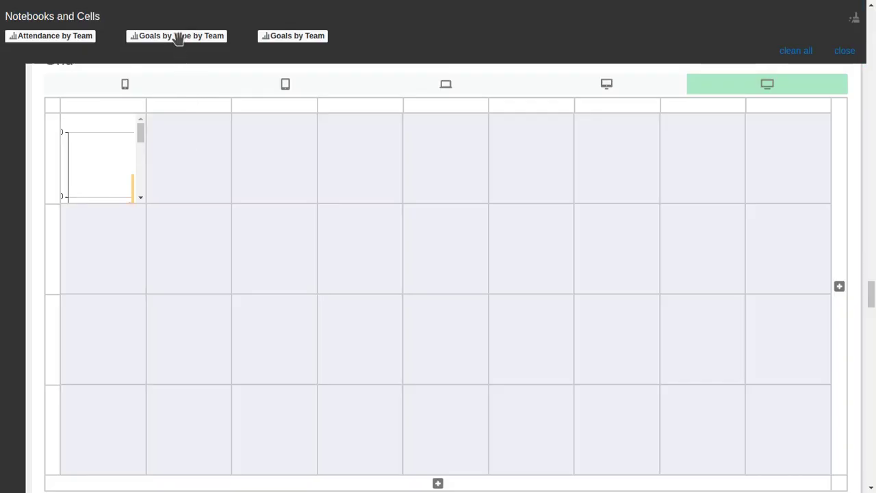
pyautogui.moveTo(178, 39); pyautogui.dragTo(320, 113)
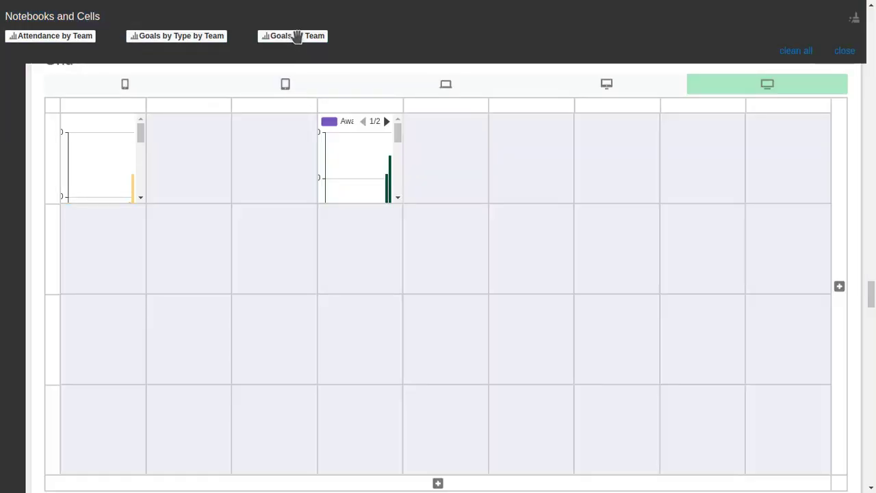
pyautogui.moveTo(296, 36); pyautogui.dragTo(373, 354)
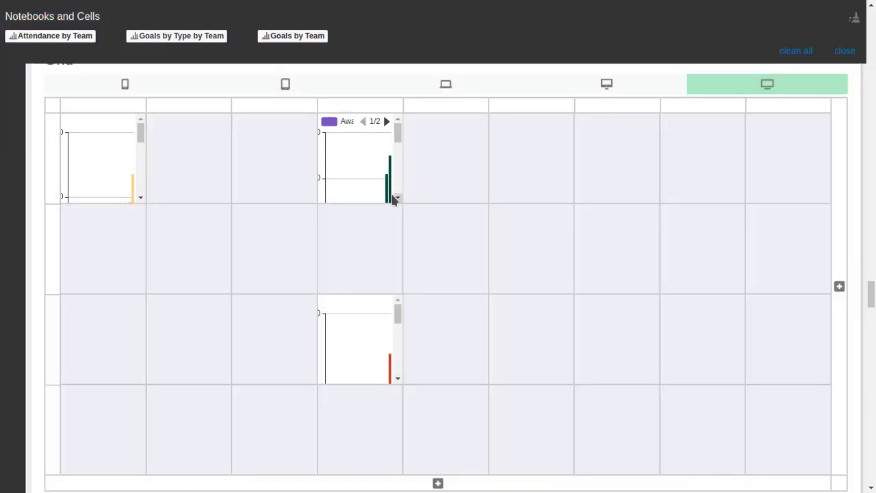
# Step: Resize the charts: goals charts over columns 4-9, attendance over columns 1-3, all rows
pyautogui.moveTo(394, 199); pyautogui.dragTo(773, 258)
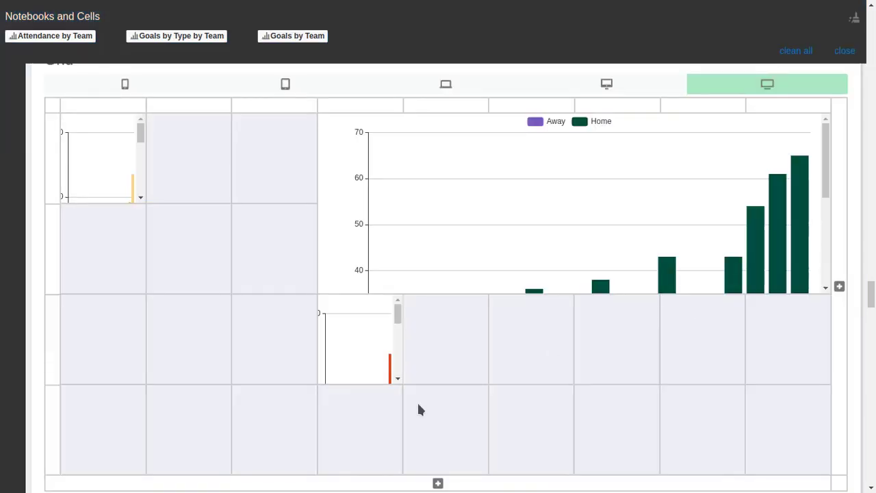
pyautogui.moveTo(397, 391); pyautogui.dragTo(765, 445)
pyautogui.moveTo(131, 195); pyautogui.dragTo(250, 414)
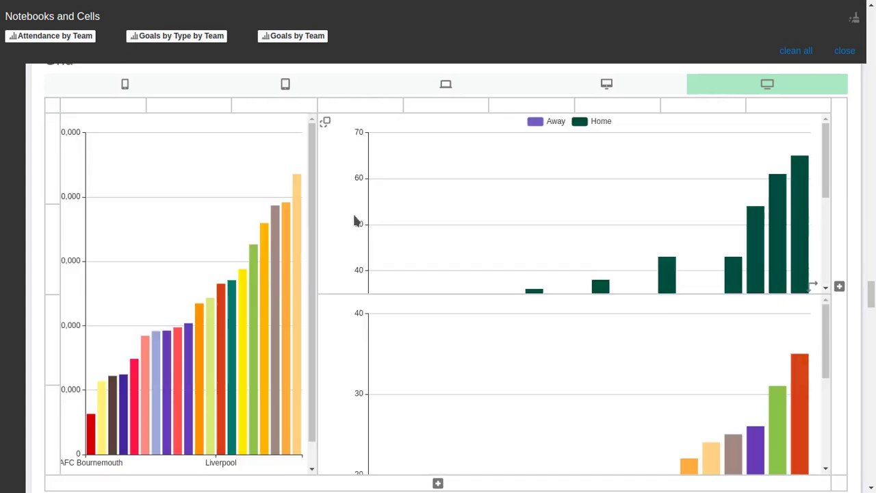
# Step: Preview the Grid layout at the desktop, laptop, tablet and phone breakpoints
pyautogui.click(608, 86)
pyautogui.click(458, 86)
pyautogui.click(310, 88)
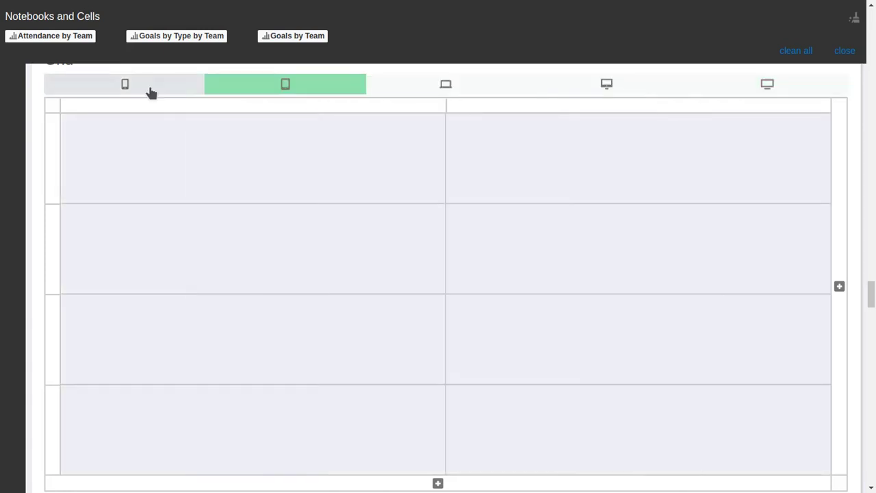
pyautogui.click(147, 90)
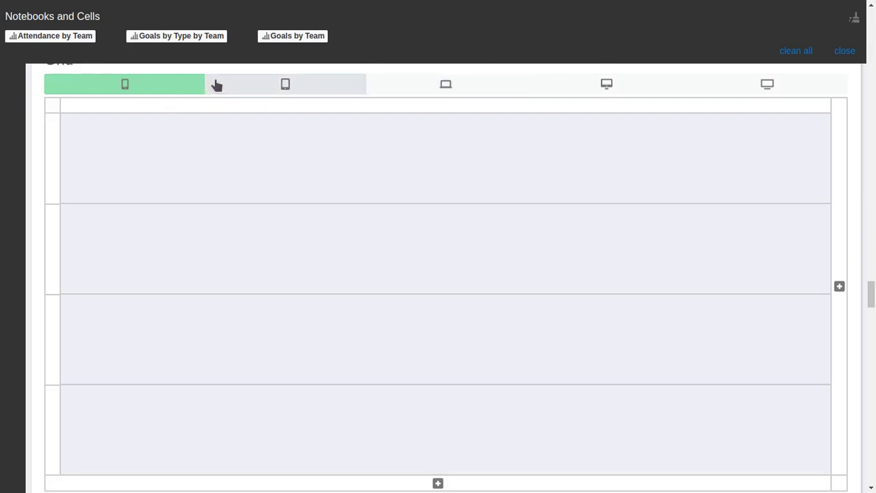
# Step: Clear all charts from the shelf, close it, and return to the wide-desktop layout
pyautogui.click(807, 54)
pyautogui.click(833, 25)
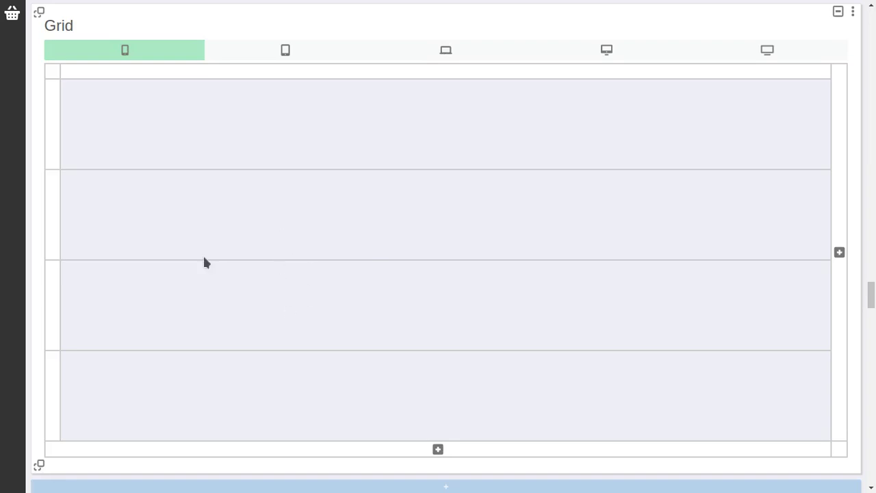
pyautogui.click(266, 53)
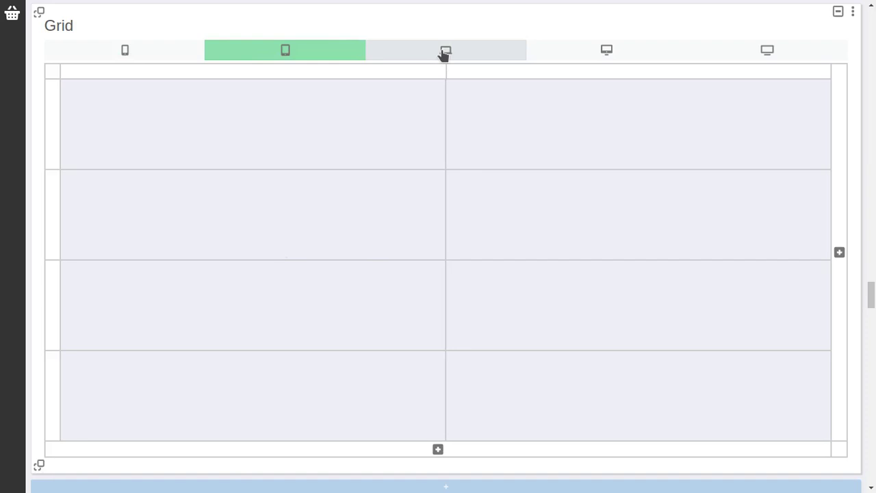
pyautogui.click(741, 61)
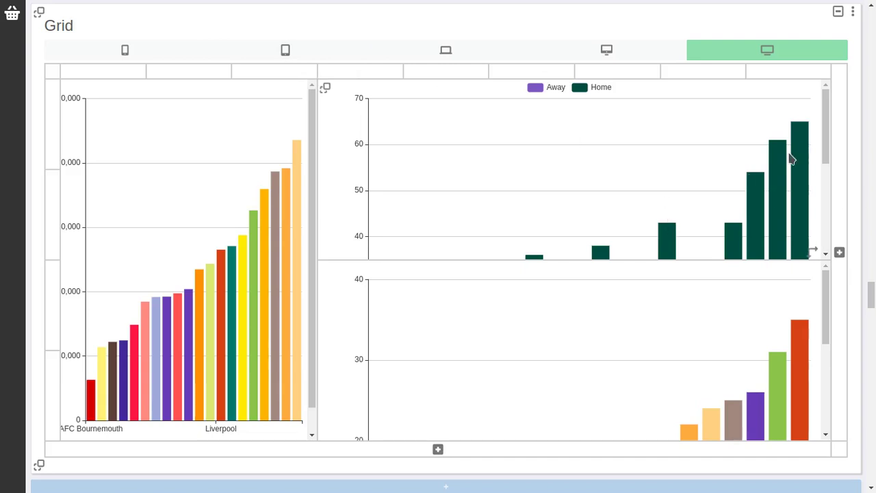
# Step: Open the Grid cell's share panel from its actions menu, then close it to show the three charts
pyautogui.click(853, 15)
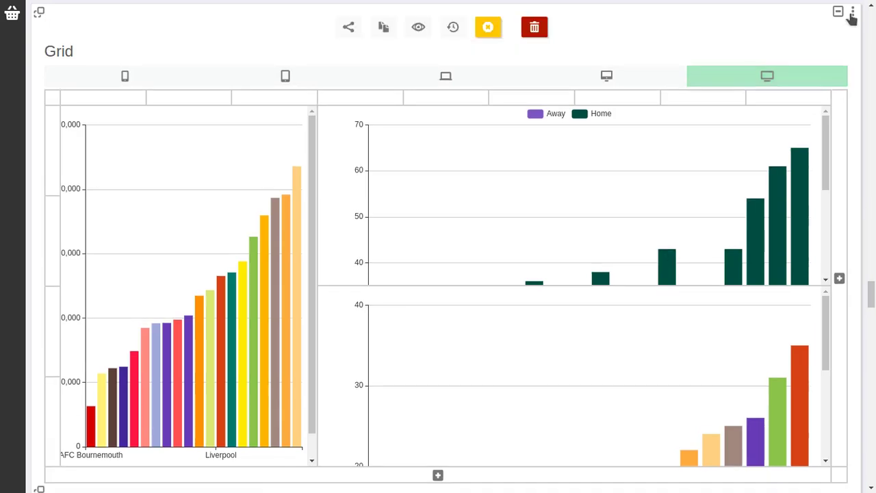
pyautogui.click(352, 30)
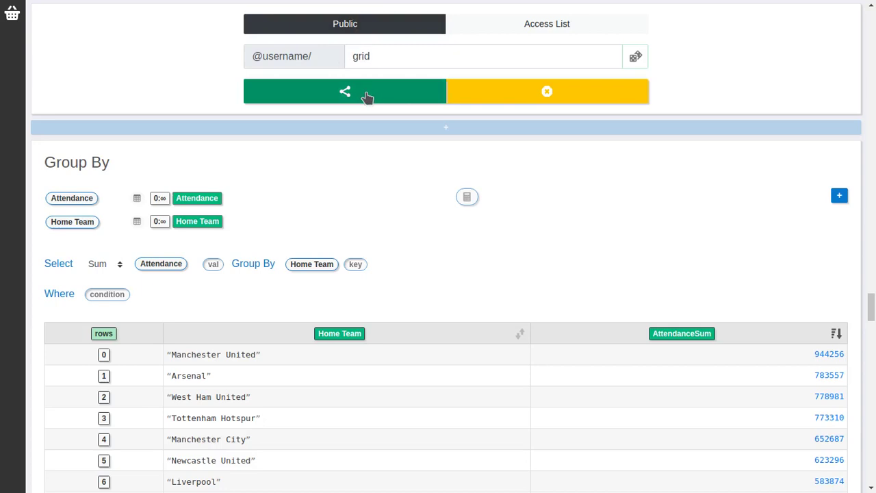
pyautogui.click(504, 96)
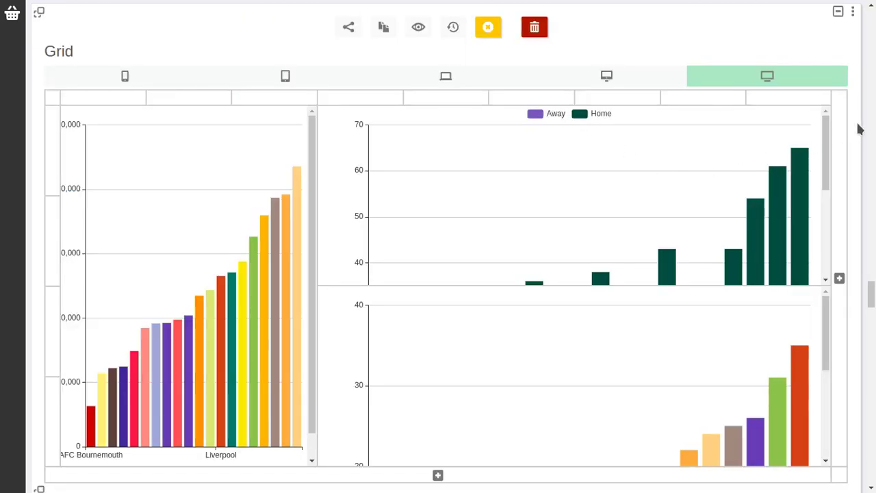
pyautogui.scroll(-1, 855, 18)
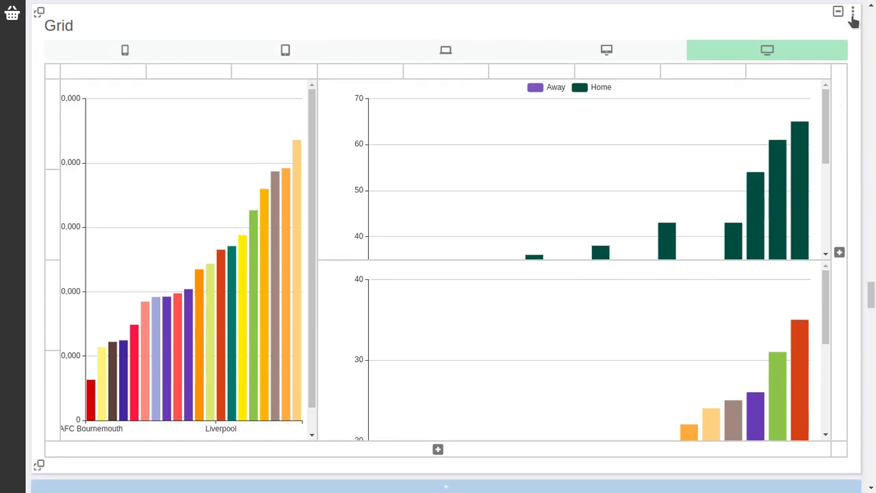
pyautogui.scroll(2, 848, 125)
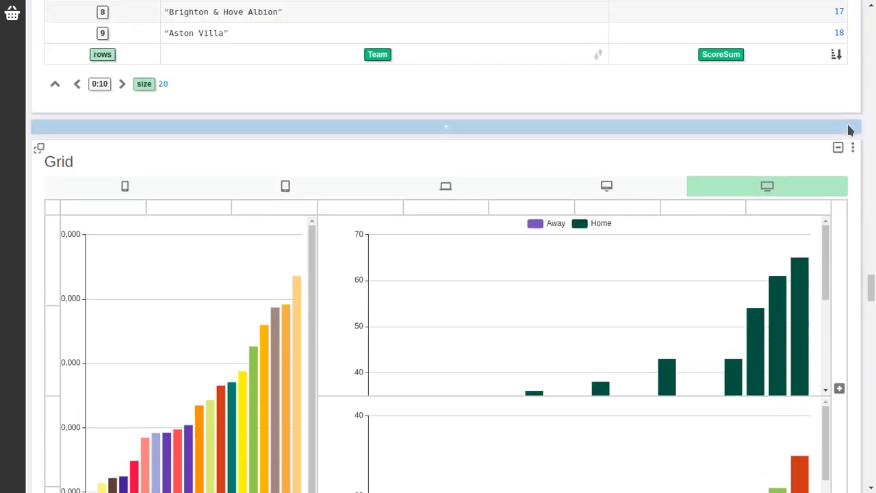
# Step: Insert a Note cell above the Grid containing the text 'this is note'
pyautogui.click(444, 130)
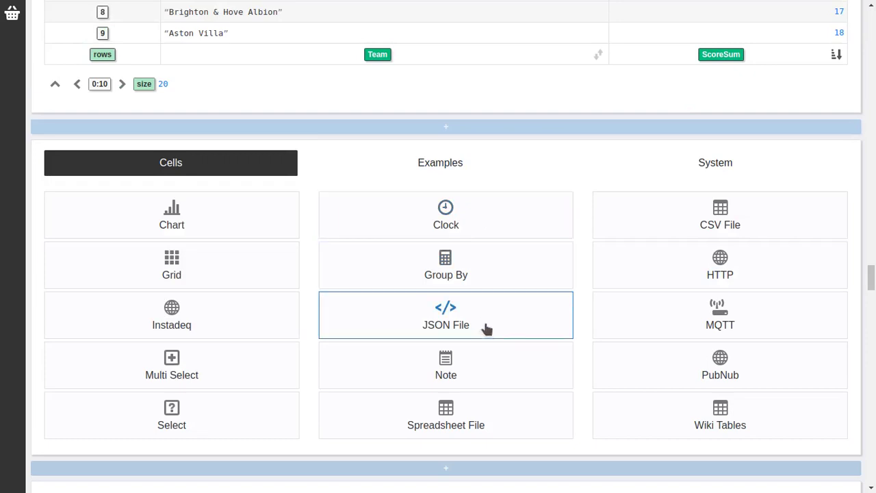
pyautogui.click(459, 368)
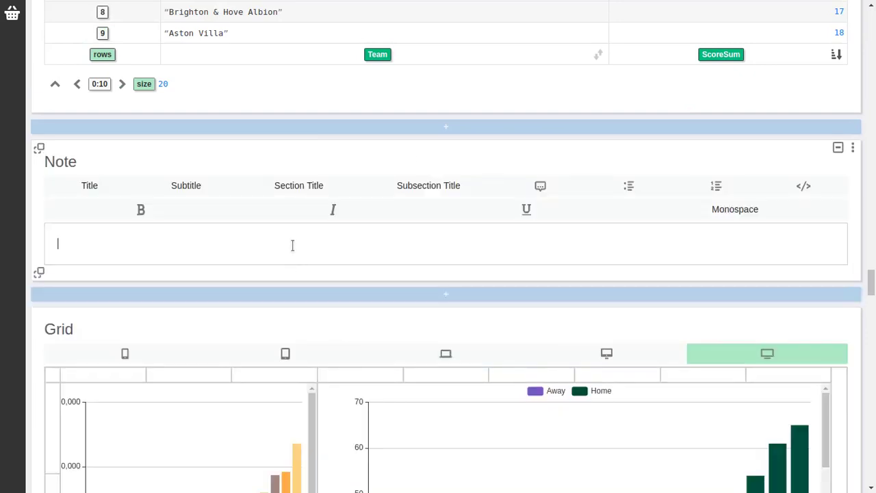
pyautogui.write('this is note')
pyautogui.doubleClick(97, 246)
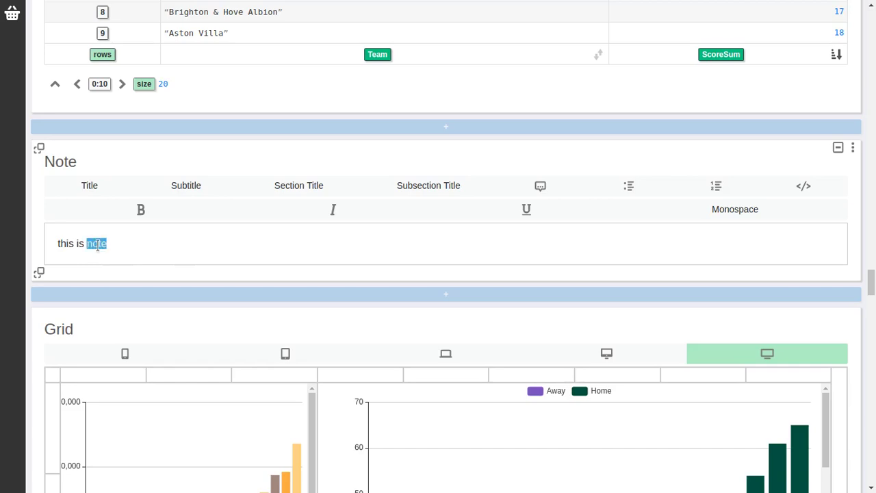
pyautogui.click(97, 247)
# Step: Format 'this is note' as a bold, italic, underlined monospace bullet item
pyautogui.tripleClick(101, 245)
pyautogui.click(156, 215)
pyautogui.click(367, 209)
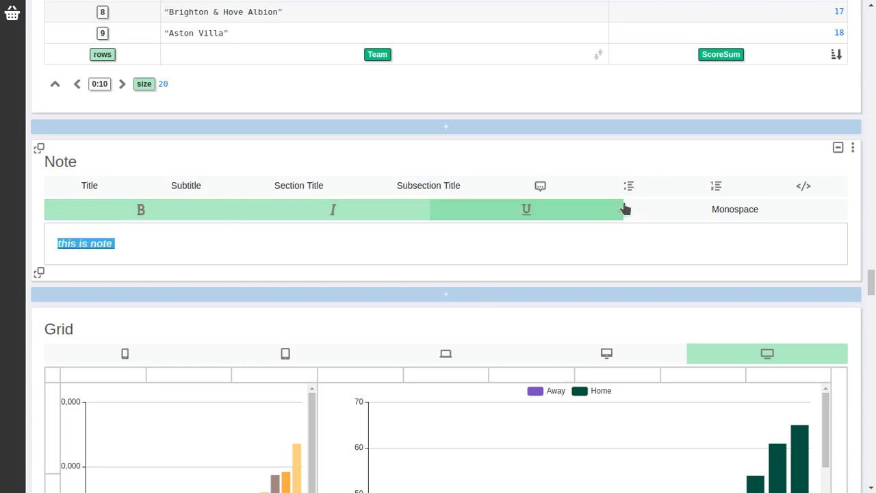
pyautogui.click(730, 208)
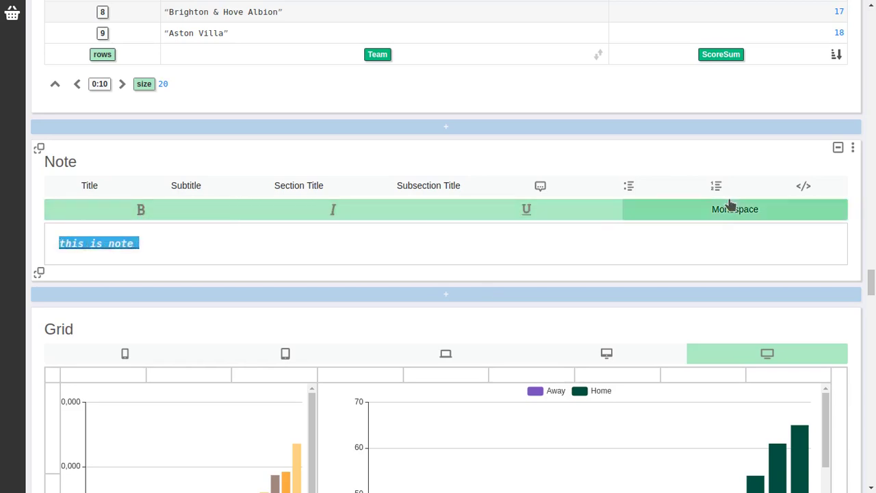
pyautogui.click(94, 189)
pyautogui.click(323, 186)
pyautogui.click(387, 183)
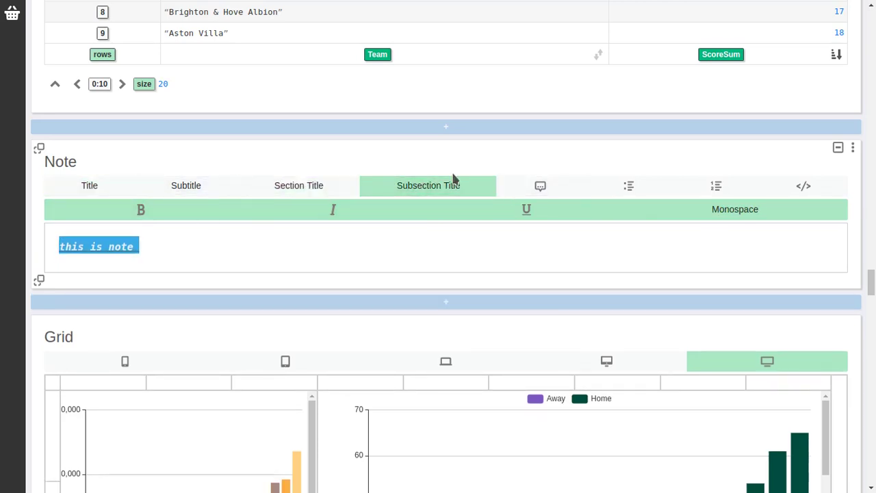
pyautogui.click(552, 182)
pyautogui.click(625, 184)
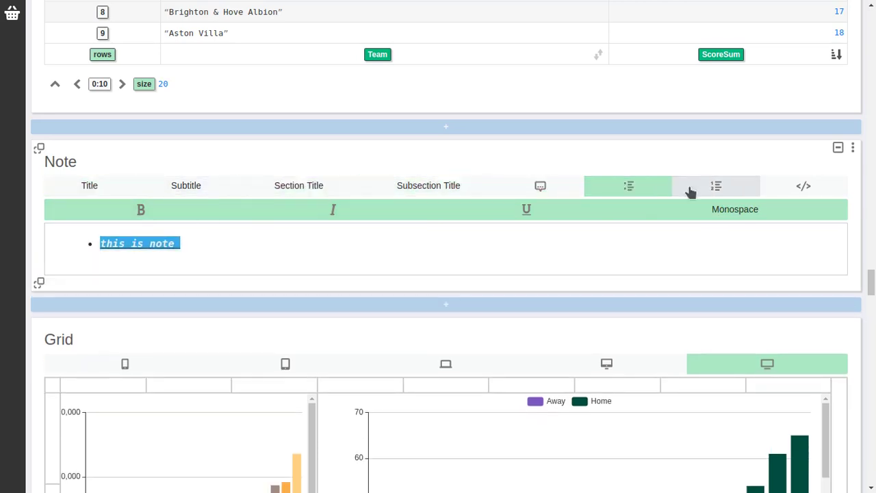
pyautogui.click(527, 209)
# Step: Add a numbered list item 'safsd' followed by an indented sub-item
pyautogui.click(305, 246)
pyautogui.press('Return')
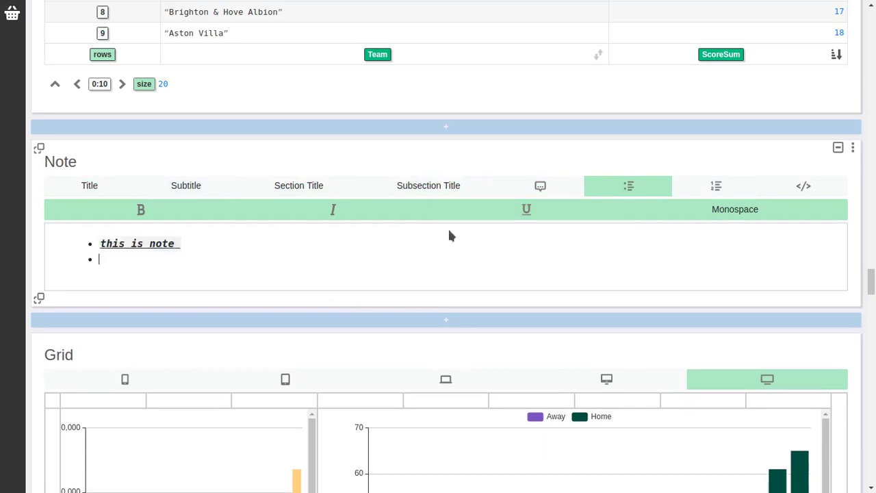
pyautogui.click(712, 187)
pyautogui.write('safsd')
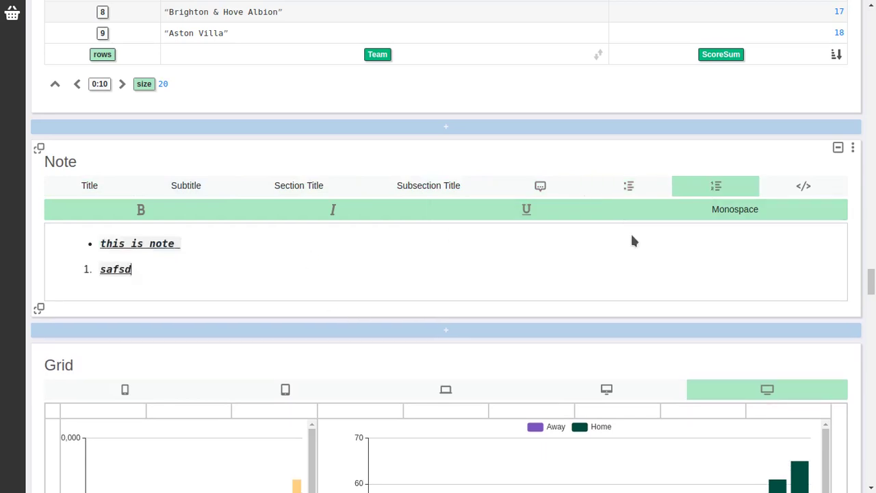
pyautogui.press('Return')
pyautogui.press('Tab')
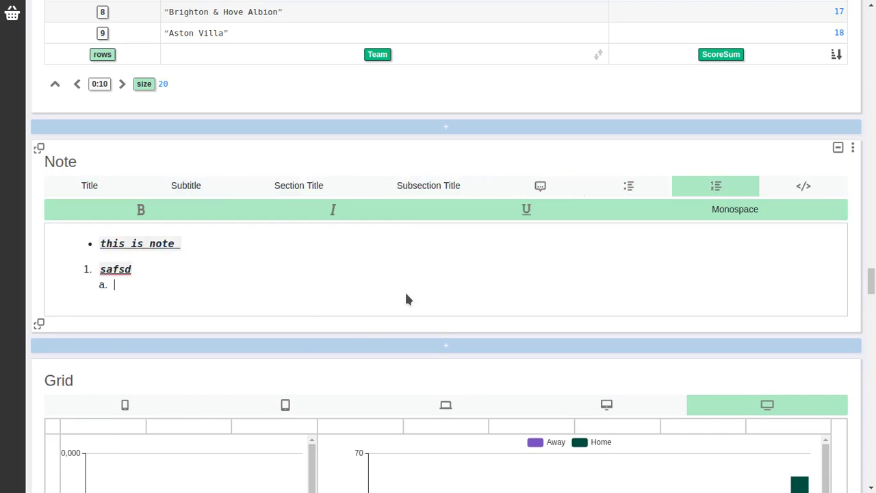
# Step: Toggle off monospace, underline, italic and bold in the Note, then begin a new cell above it
pyautogui.scroll(-3, 290, 242)
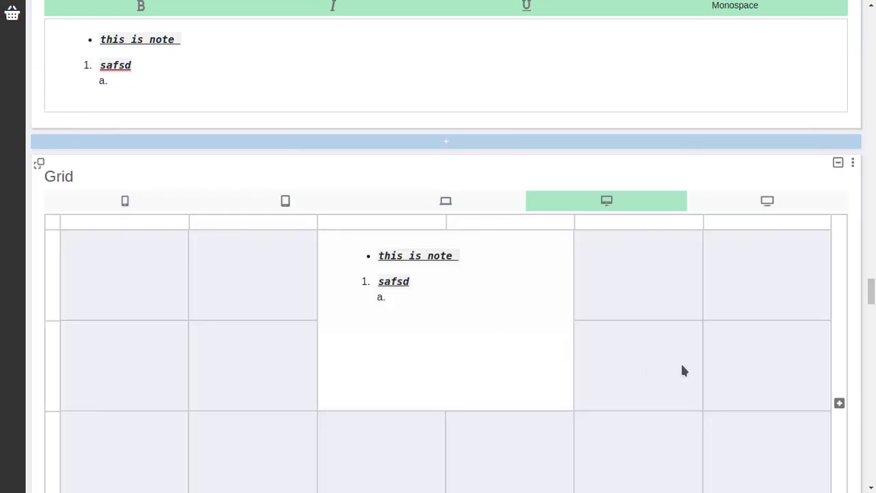
pyautogui.scroll(2, 507, 178)
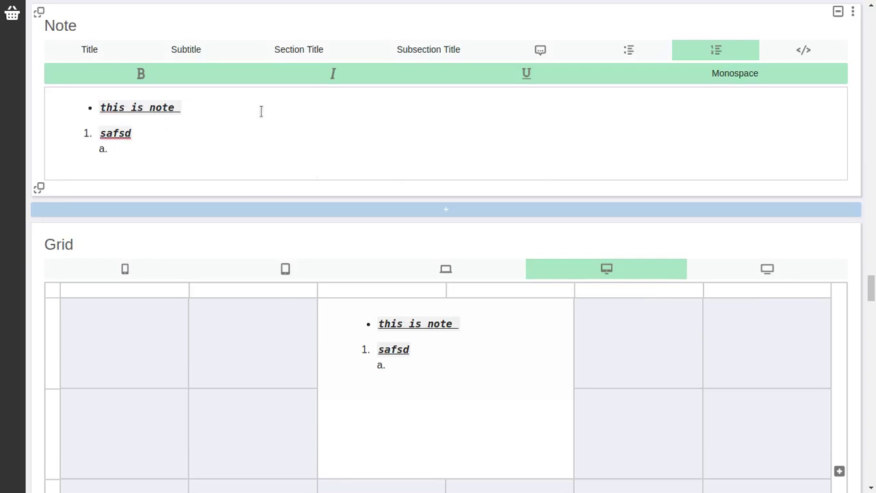
pyautogui.scroll(1, 277, 117)
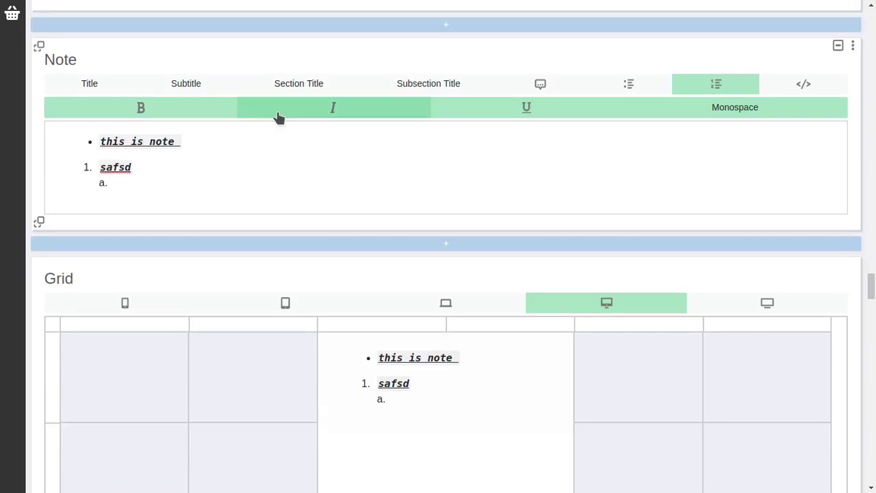
pyautogui.click(740, 112)
pyautogui.click(557, 115)
pyautogui.click(389, 115)
pyautogui.click(172, 111)
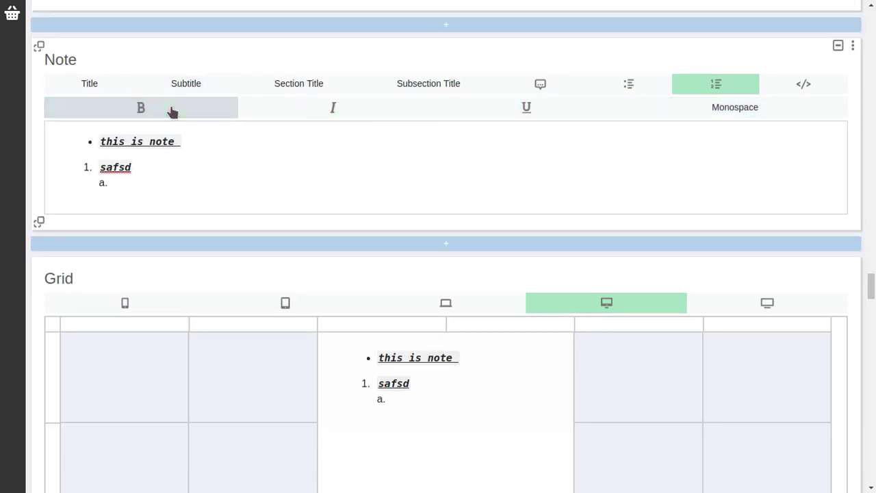
pyautogui.click(668, 28)
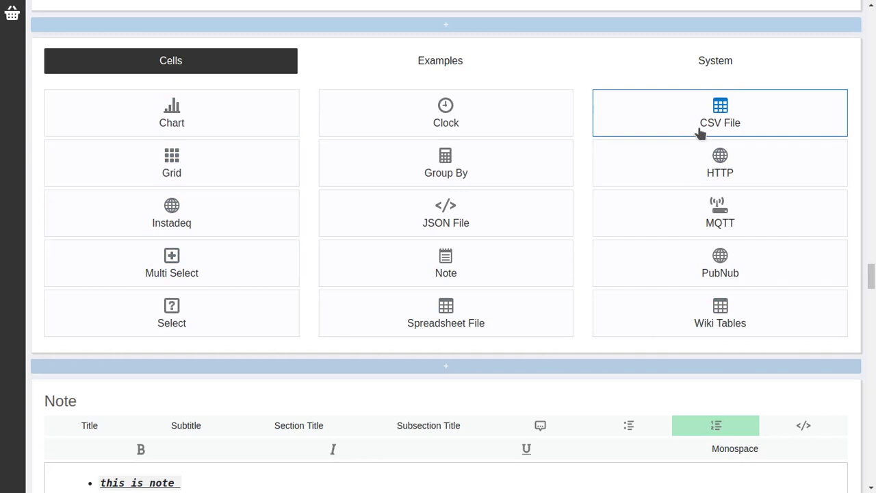
# Step: Insert the About Instadeq and Open Source Licenses system cells above the Note
pyautogui.click(730, 71)
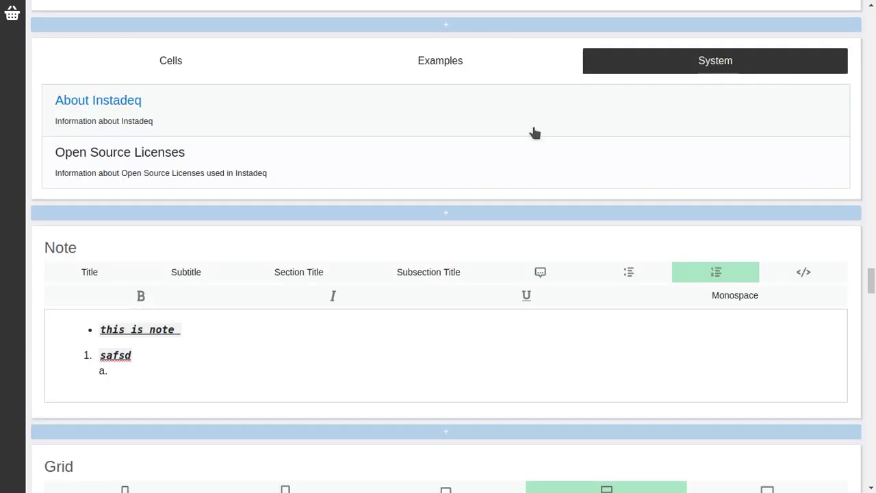
pyautogui.click(427, 130)
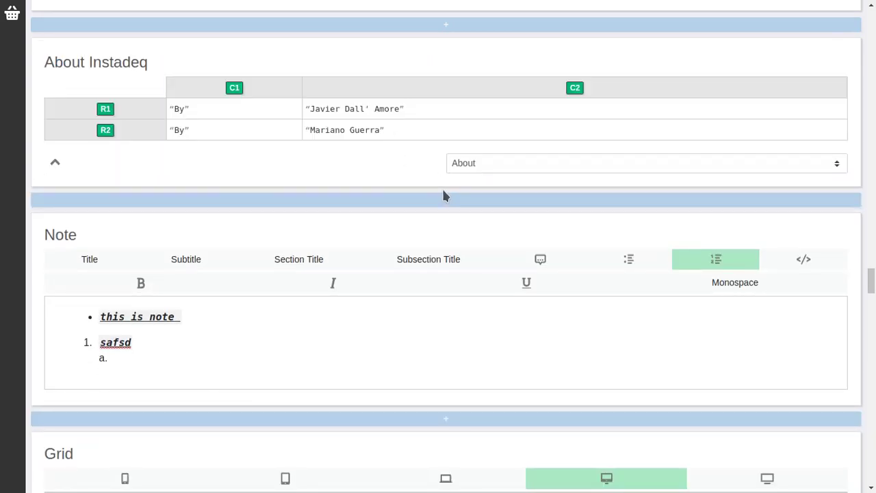
pyautogui.click(444, 199)
pyautogui.click(694, 237)
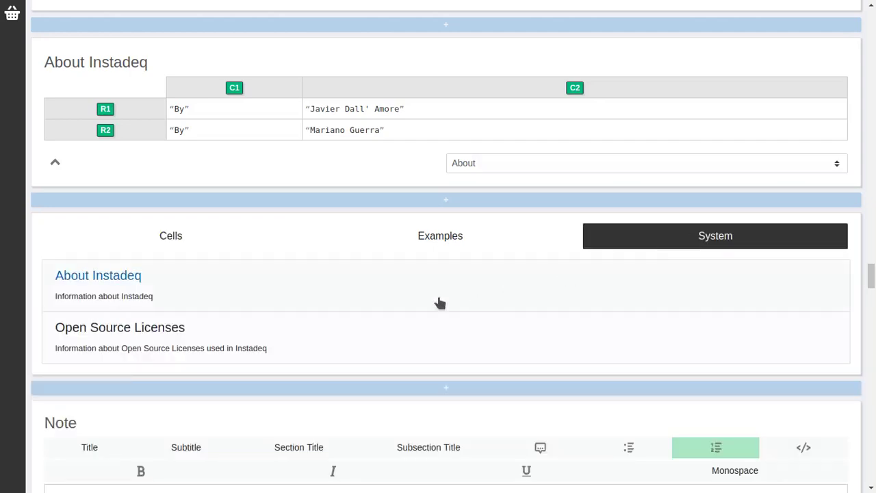
pyautogui.click(309, 348)
# Step: Review the 9-project licenses table and start another new cell below About Instadeq
pyautogui.scroll(-2, 629, 299)
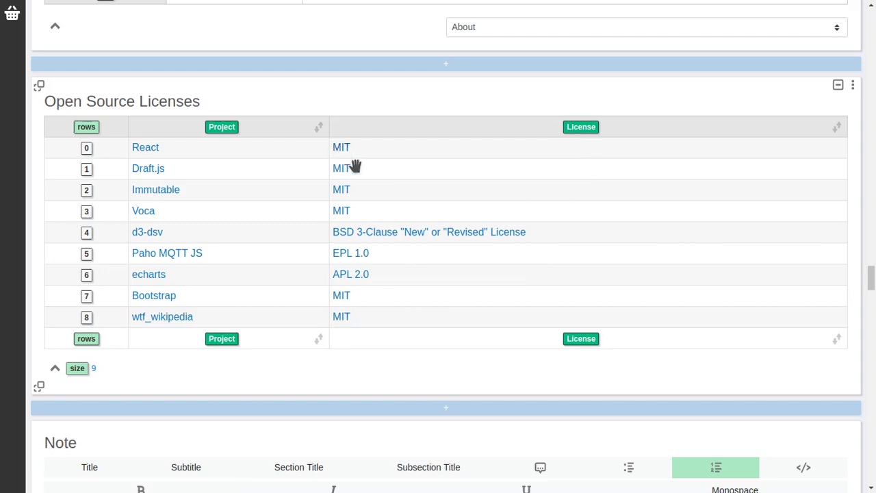
pyautogui.scroll(-3, 372, 182)
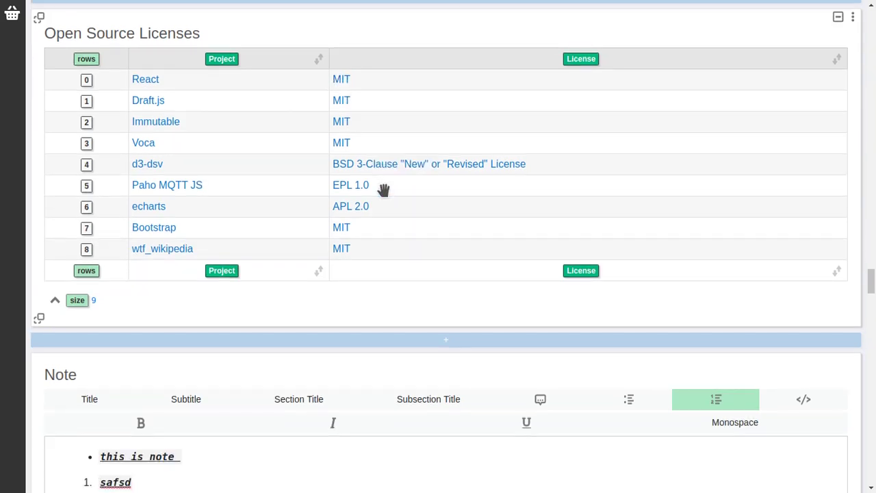
pyautogui.scroll(3, 395, 218)
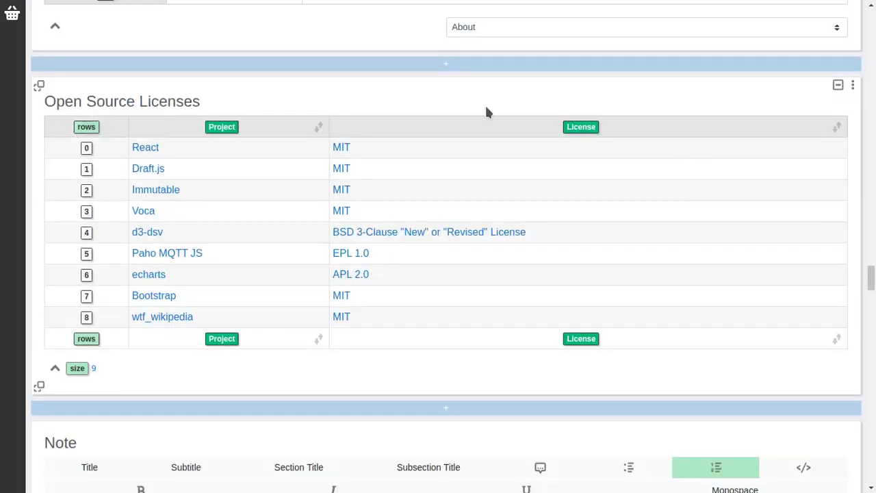
pyautogui.click(478, 65)
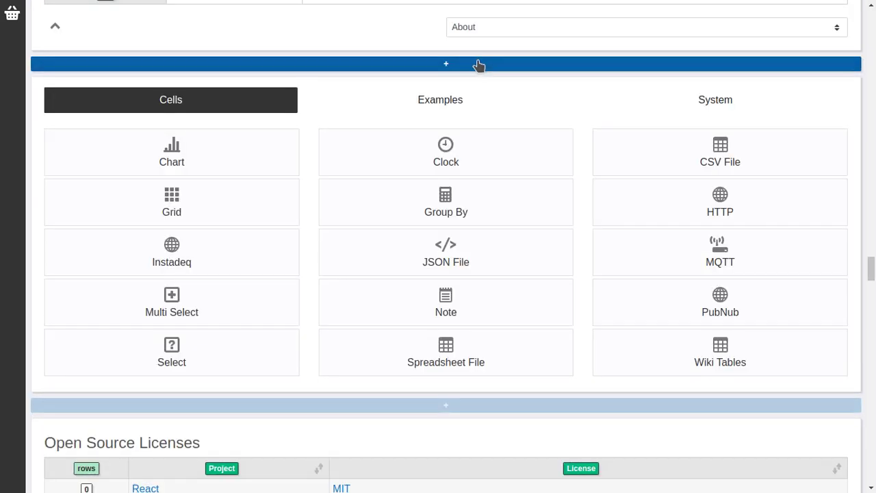
# Step: Show the Examples list of six dashboard tutorials in the new-cell chooser
pyautogui.click(423, 104)
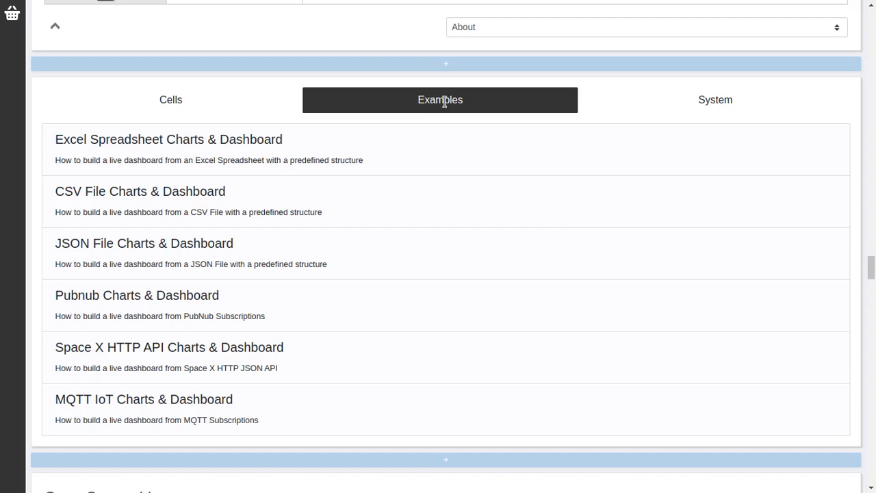